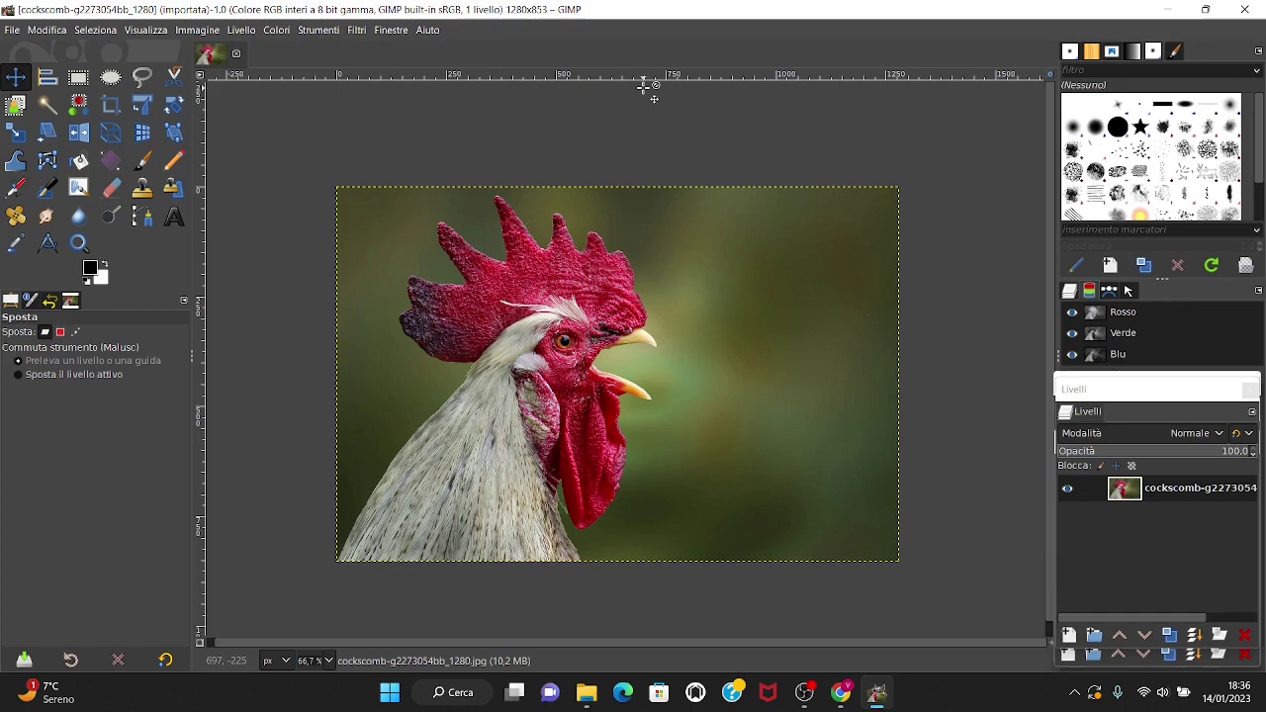
Zoom into the rooster's comb until single pixels are visible.
scroll(758, 142, "up", 1)
scroll(742, 188, "up", 2)
scroll(729, 230, "up", 1)
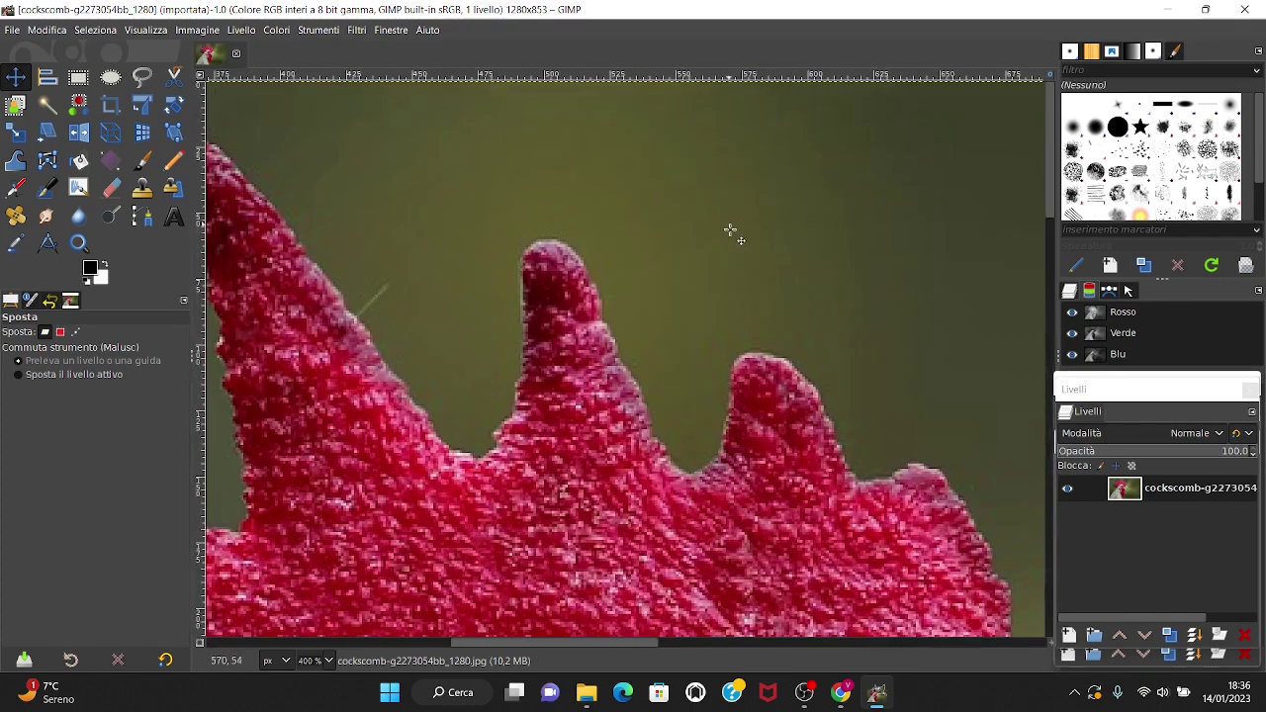
scroll(672, 248, "up", 3)
scroll(564, 268, "up", 3)
scroll(653, 267, "up", 2)
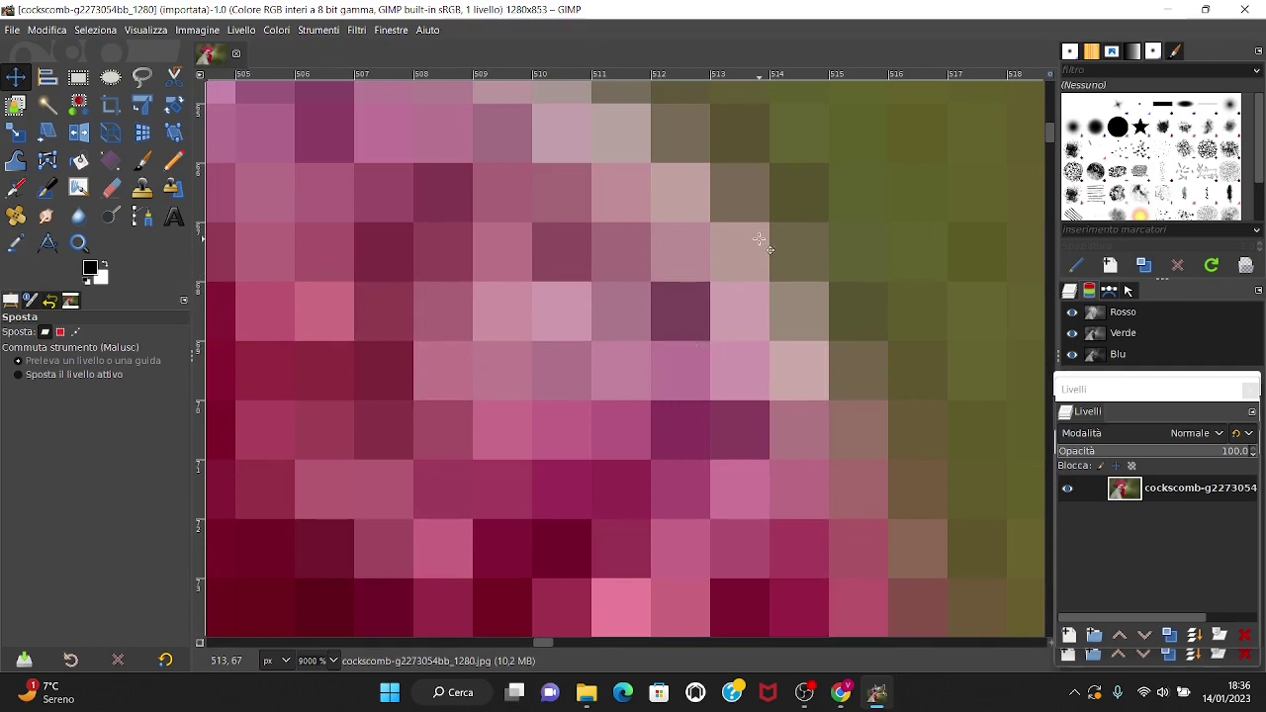
Zoom back out to 200% and switch to the gimp.org homepage in Chrome.
scroll(758, 240, "down", 5)
scroll(596, 306, "down", 2)
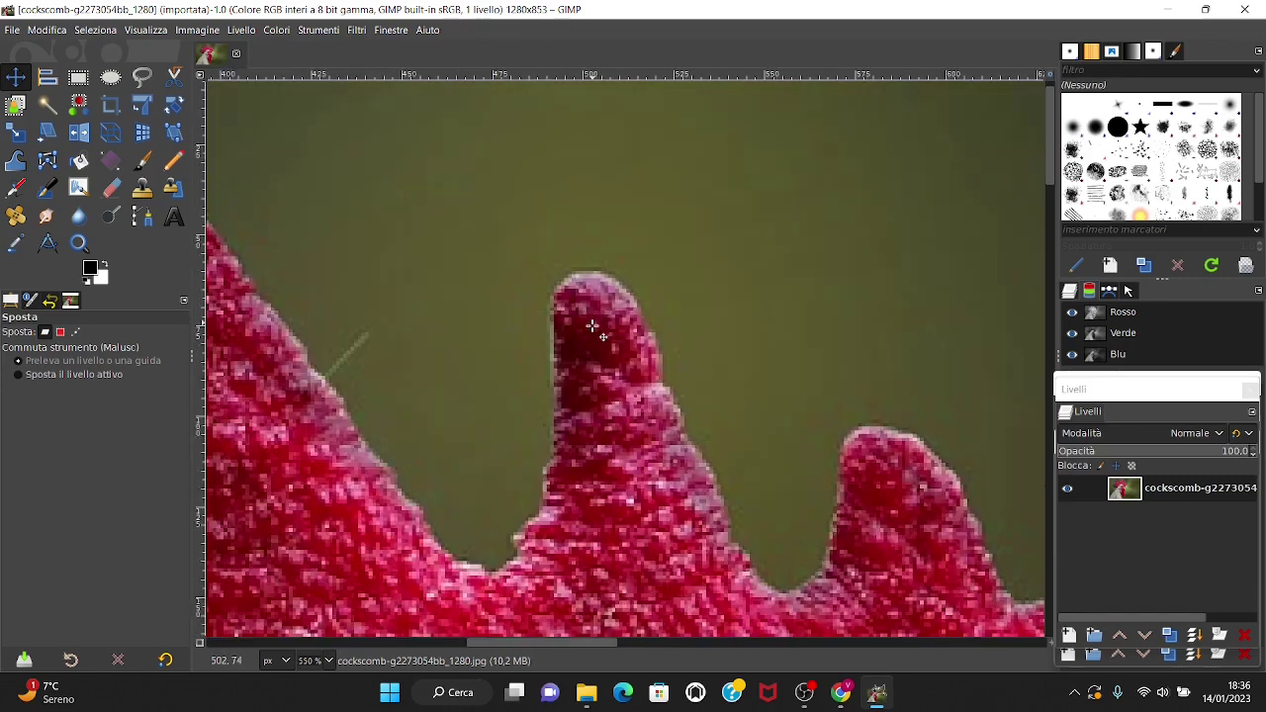
scroll(594, 376, "down", 2)
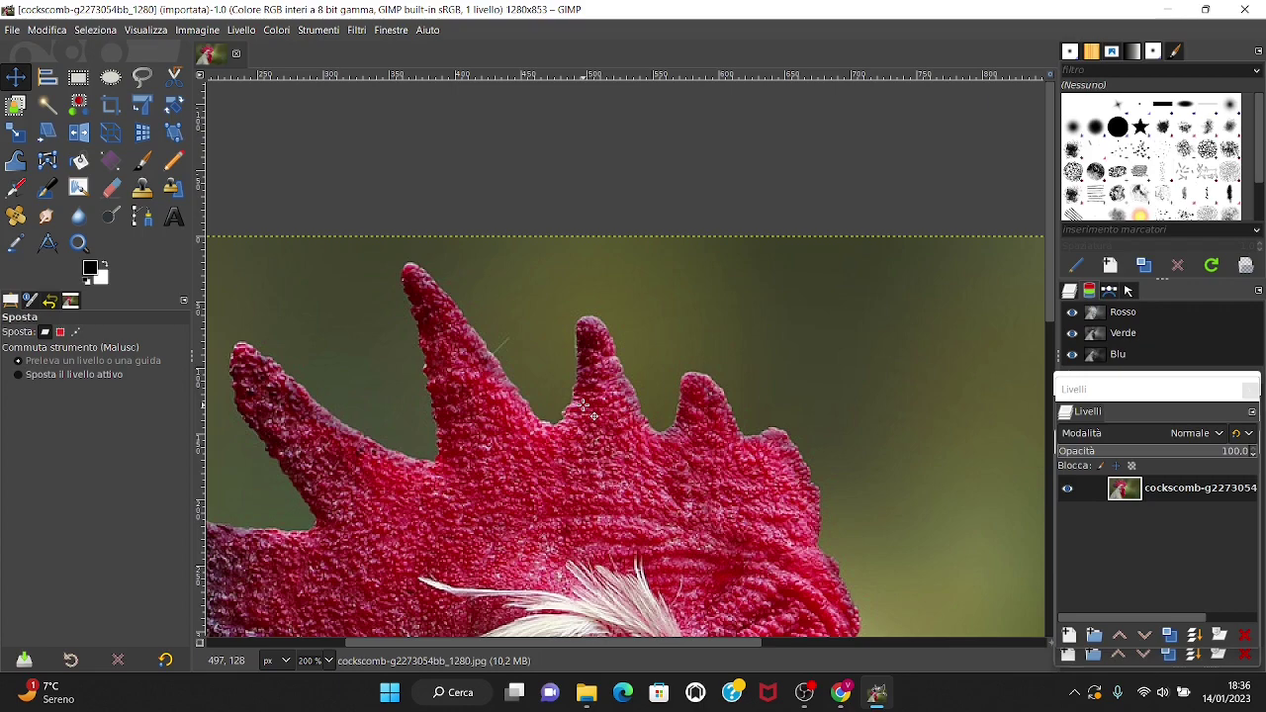
left_click(841, 693)
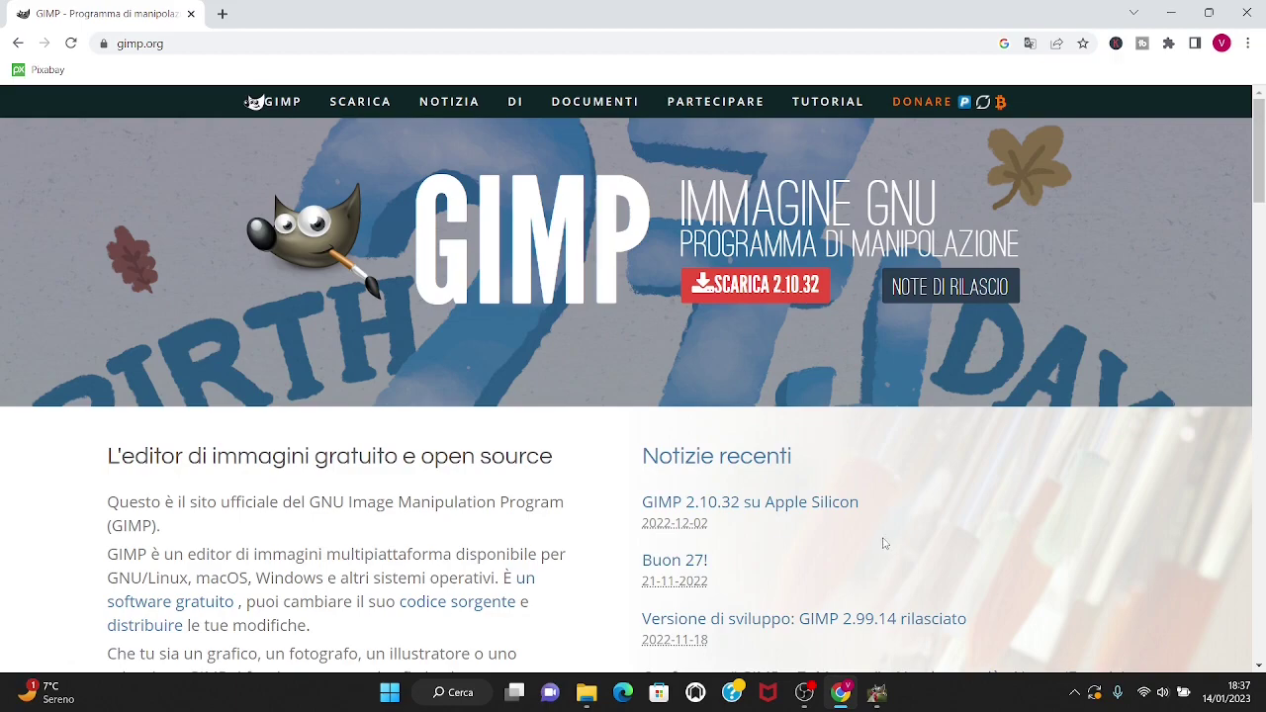
Return from gimp.org to the rooster photo cockscomb-g2273054bb_1280.jpg in GIMP.
left_click(877, 693)
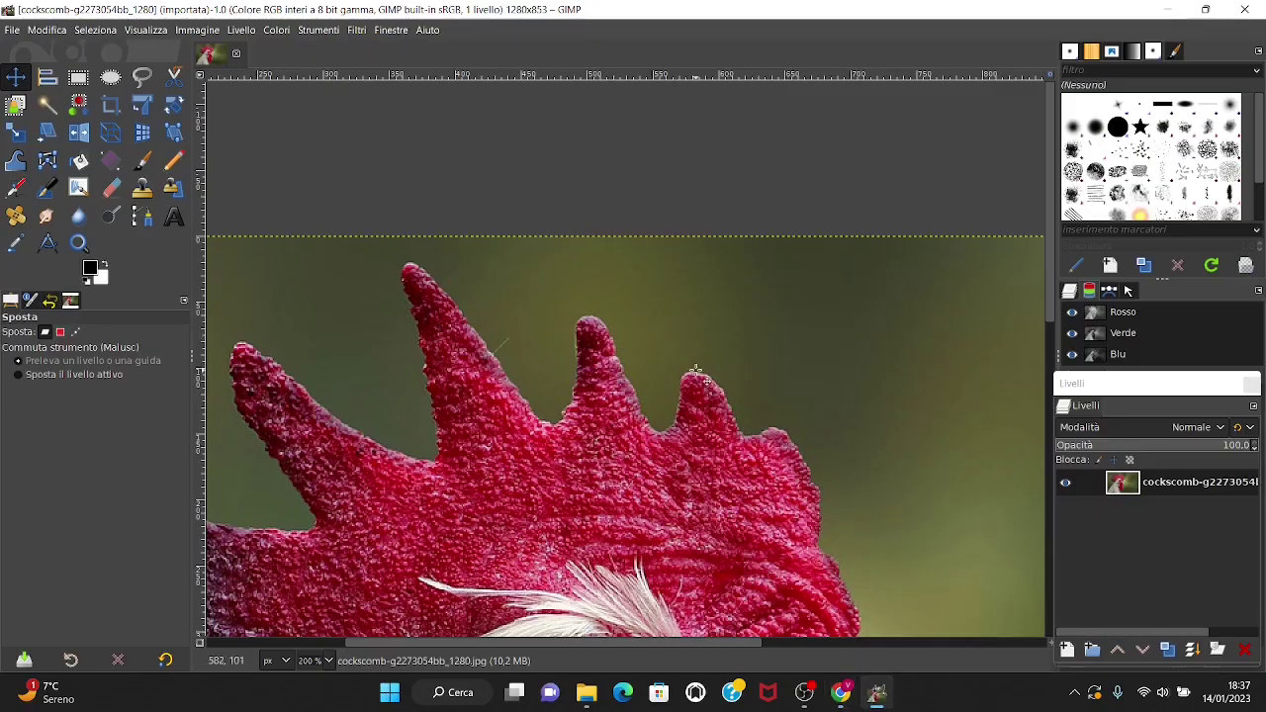
View the rooster at 100% zoom, pick the Paintbrush tool, and show the Images list.
key("1")
scroll(692, 374, "down", 3)
scroll(701, 503, "up", 2)
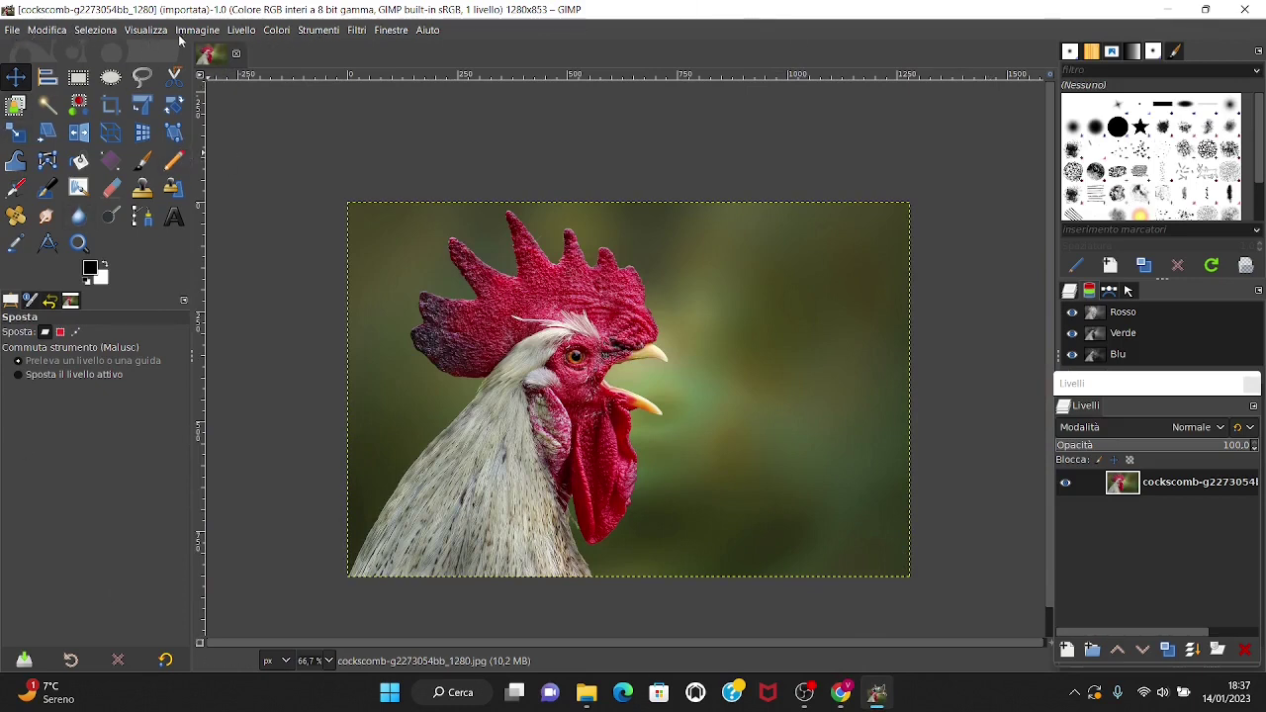
left_click(14, 31)
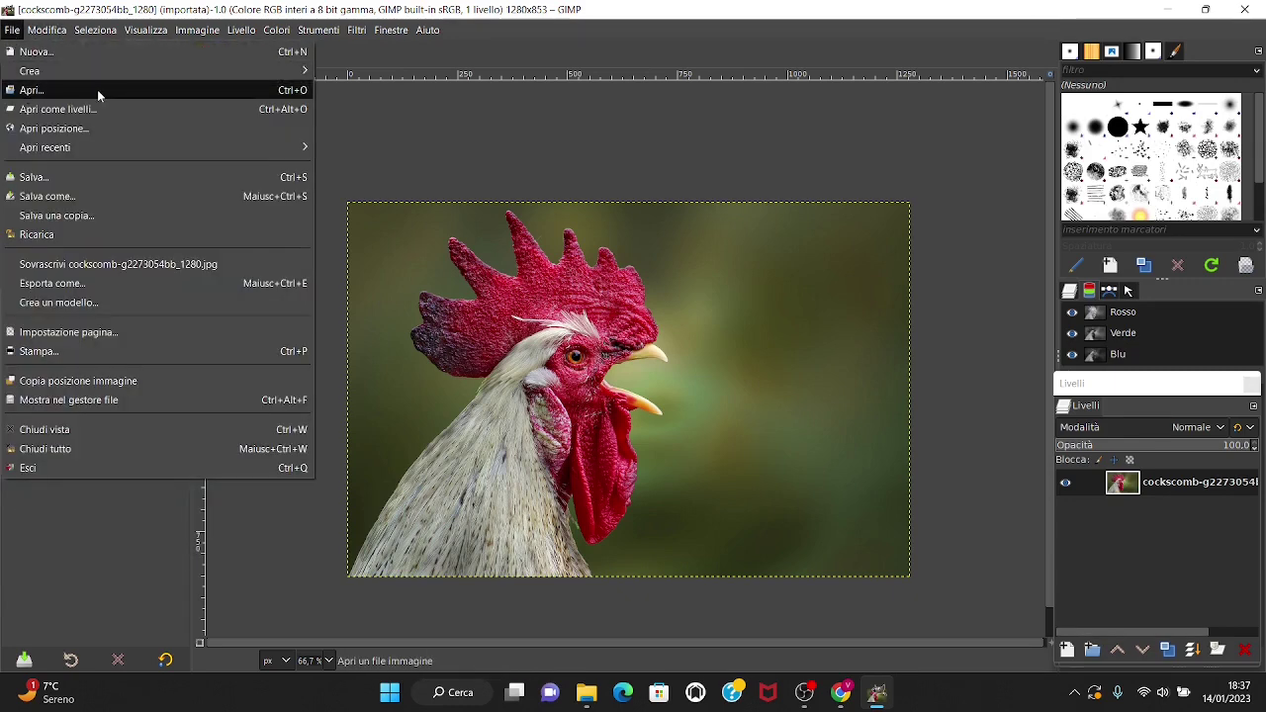
left_click(719, 168)
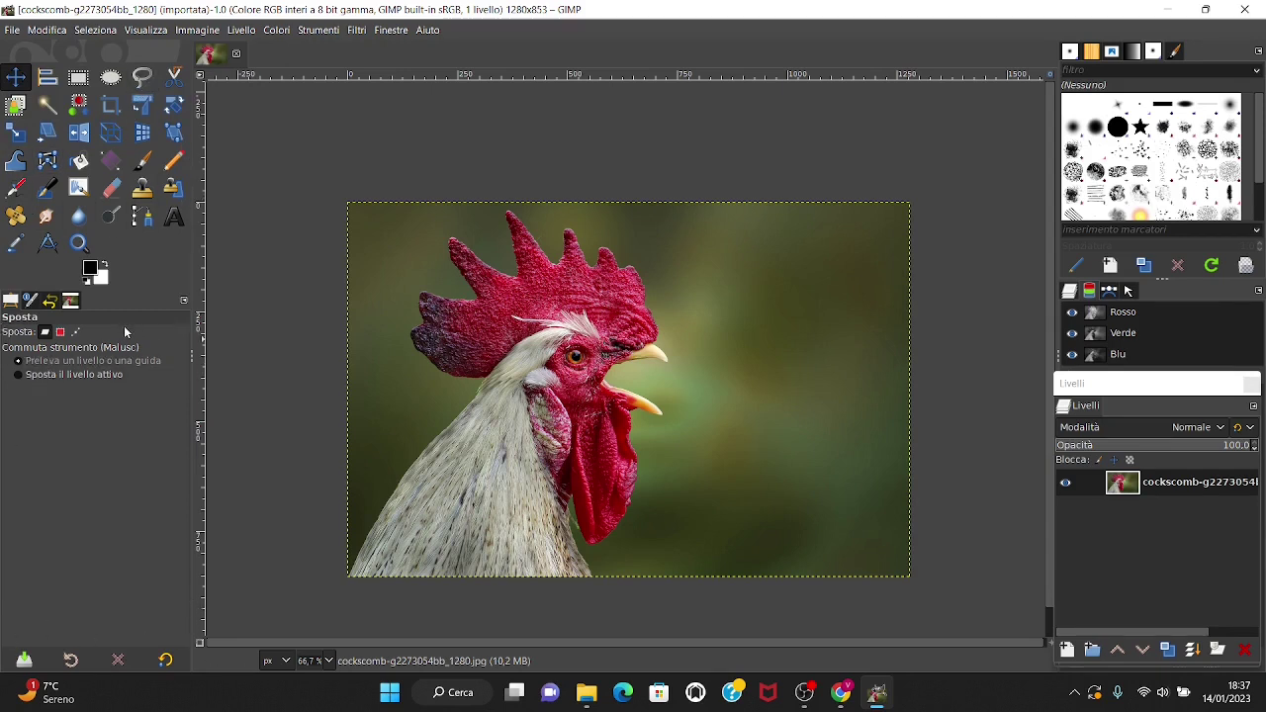
left_click(144, 161)
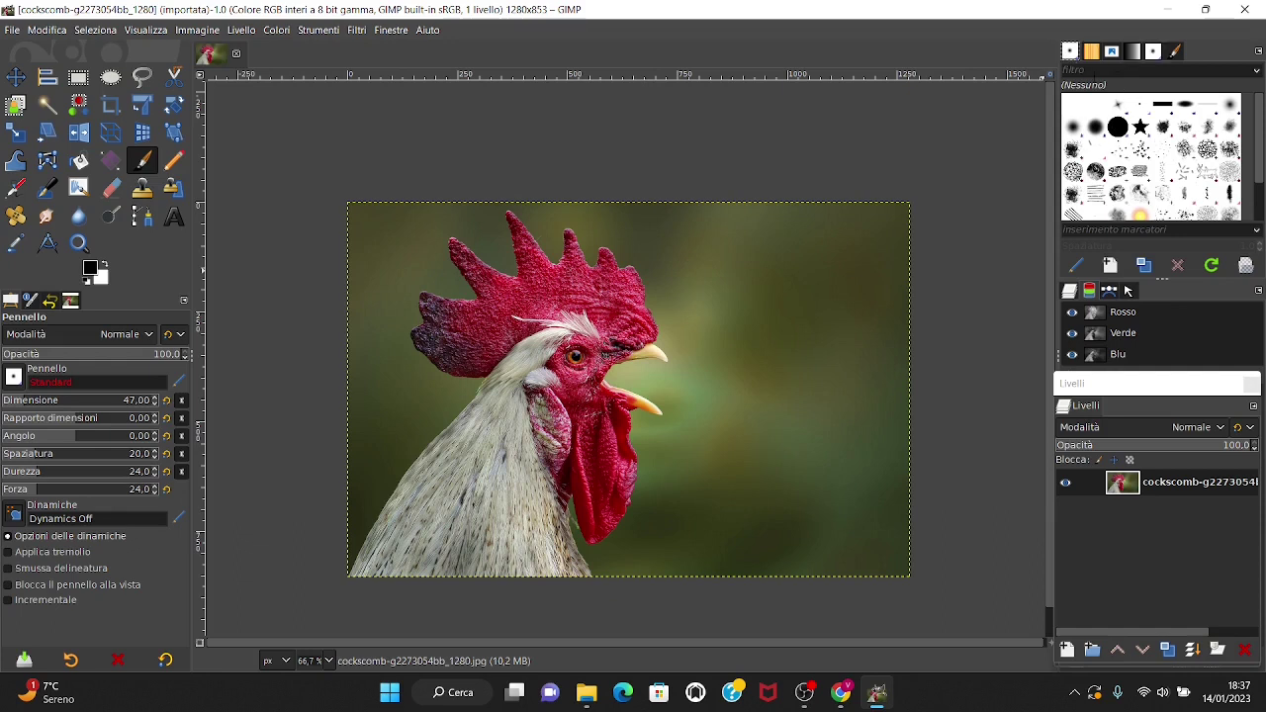
left_click(1111, 50)
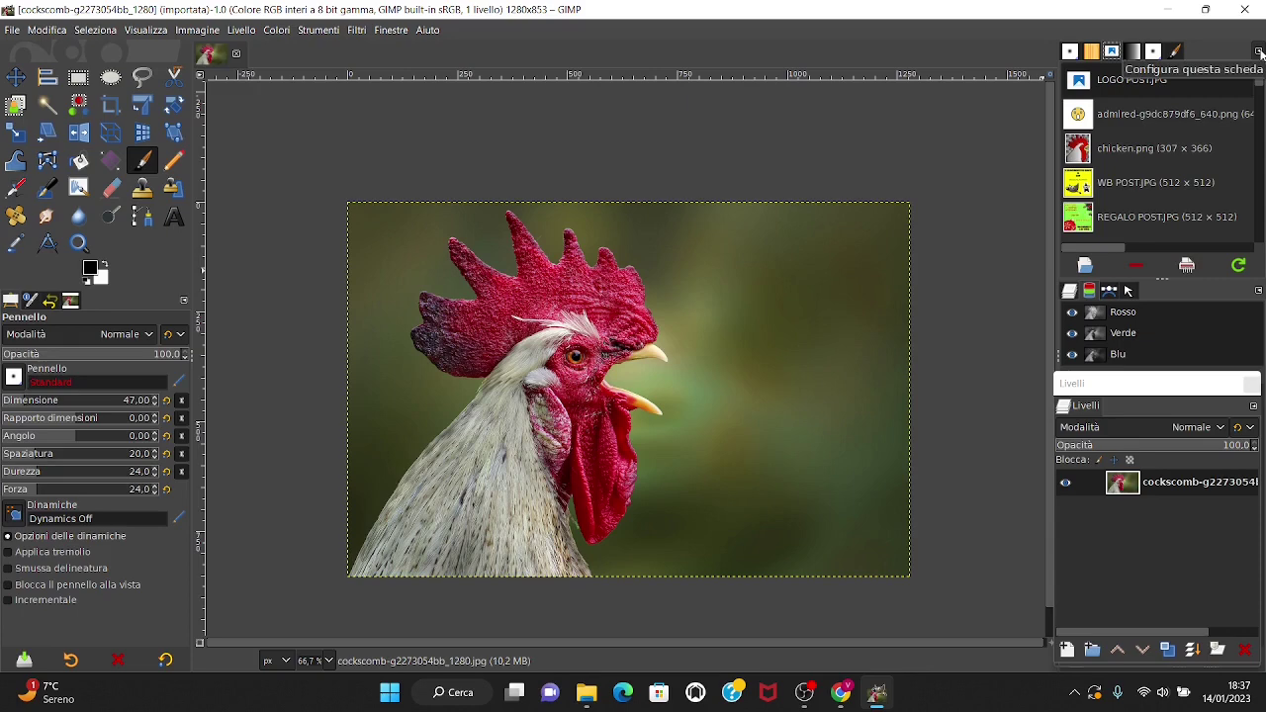
Detach the Images tab into a floating window, nudge it right, then close it.
left_click(1259, 52)
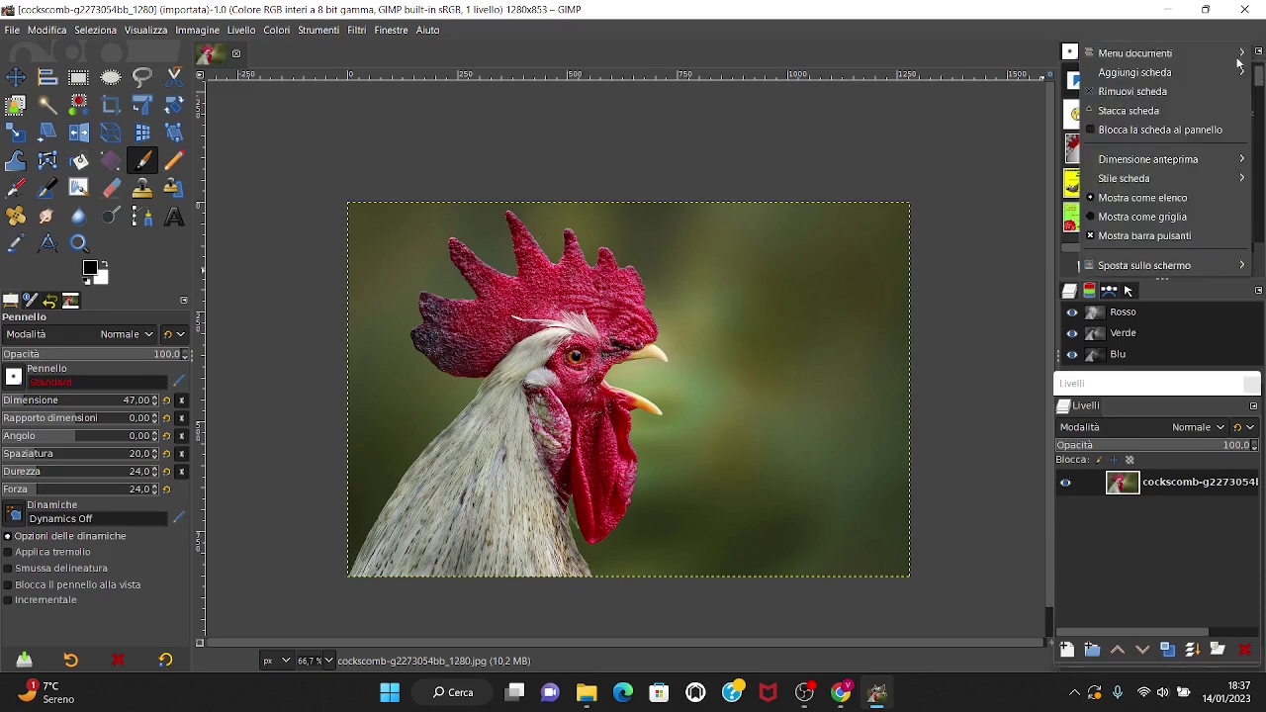
left_click(1144, 113)
left_click_drag(1152, 47, 1184, 43)
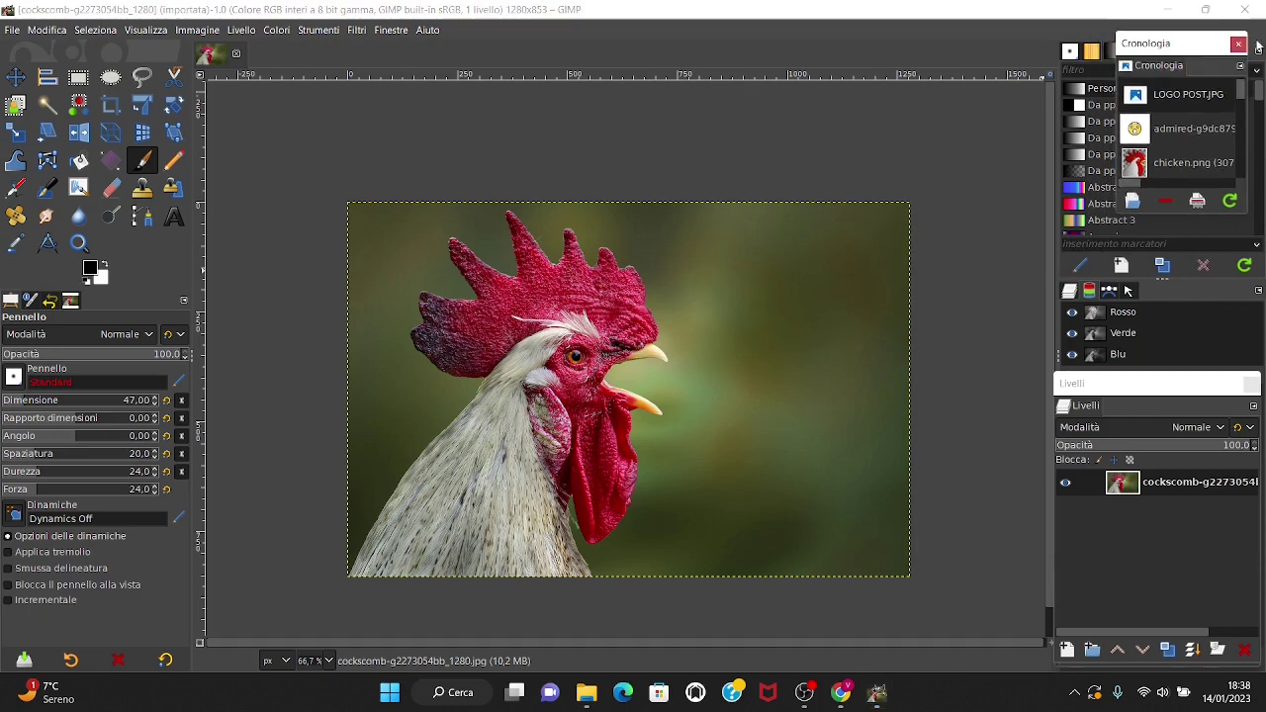
left_click(1234, 44)
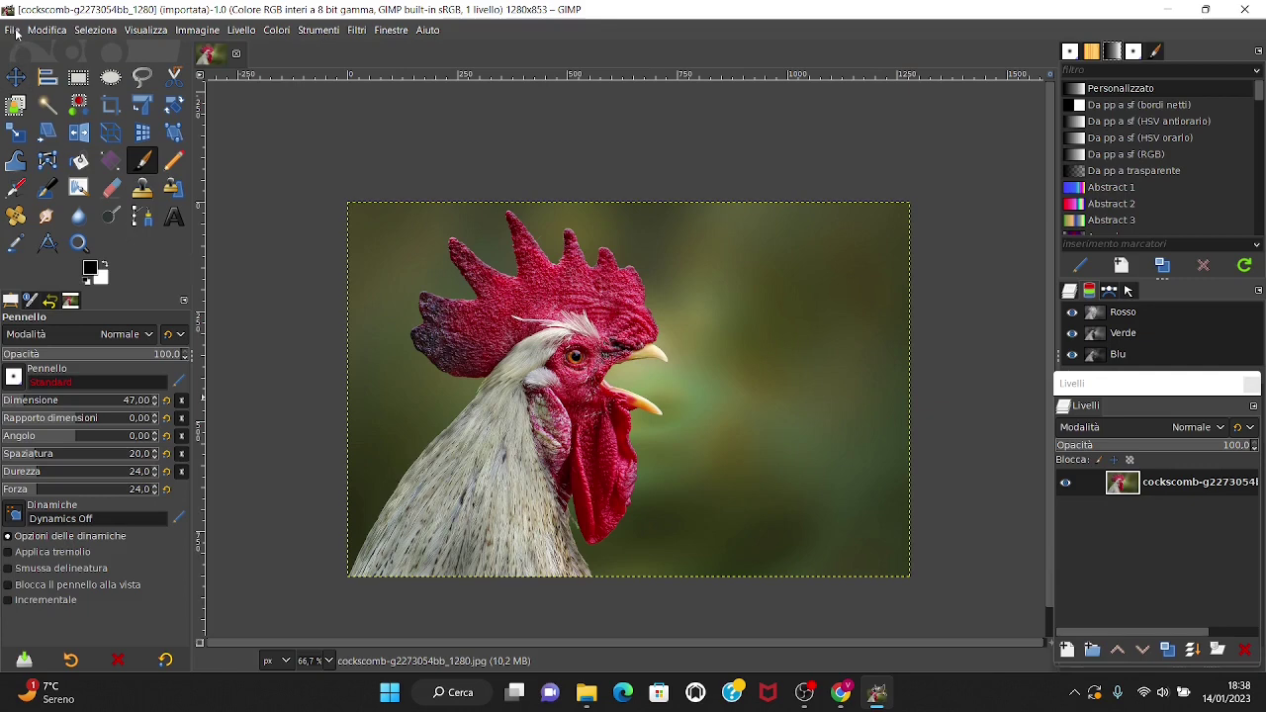
Look over the Toolbox page in Edit > Preferences, then close Preferences.
left_click(47, 30)
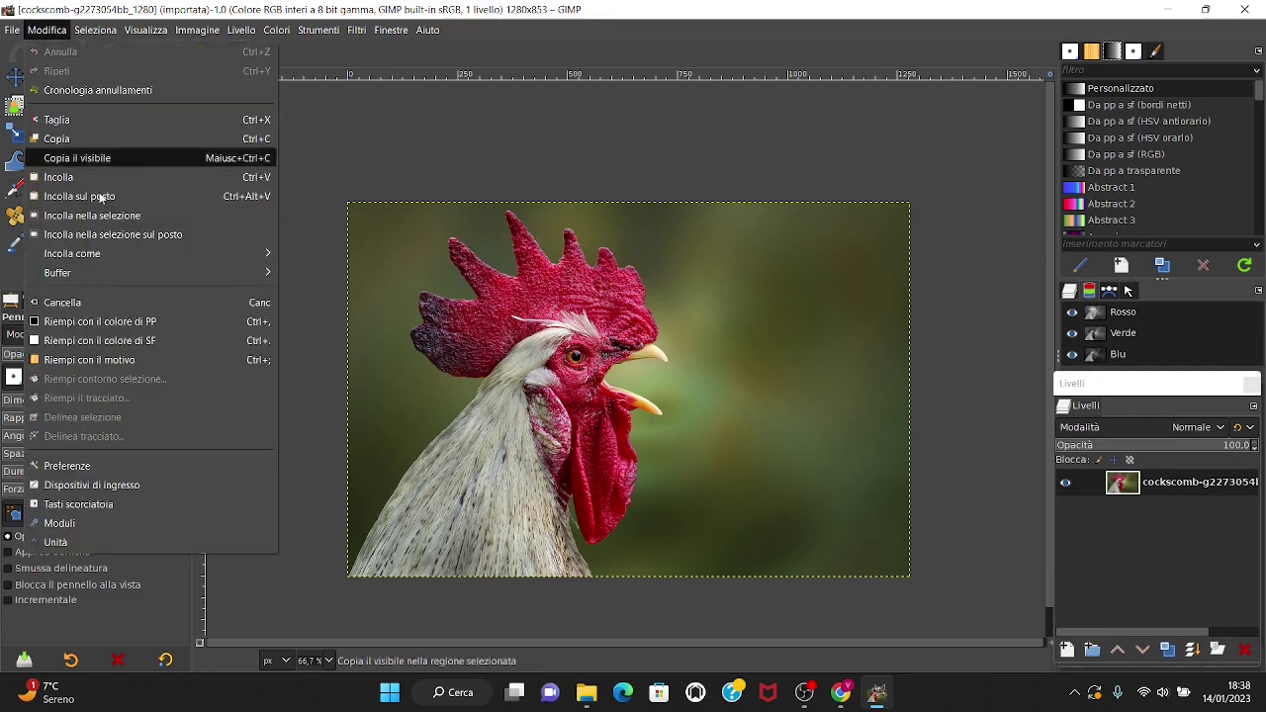
left_click(69, 470)
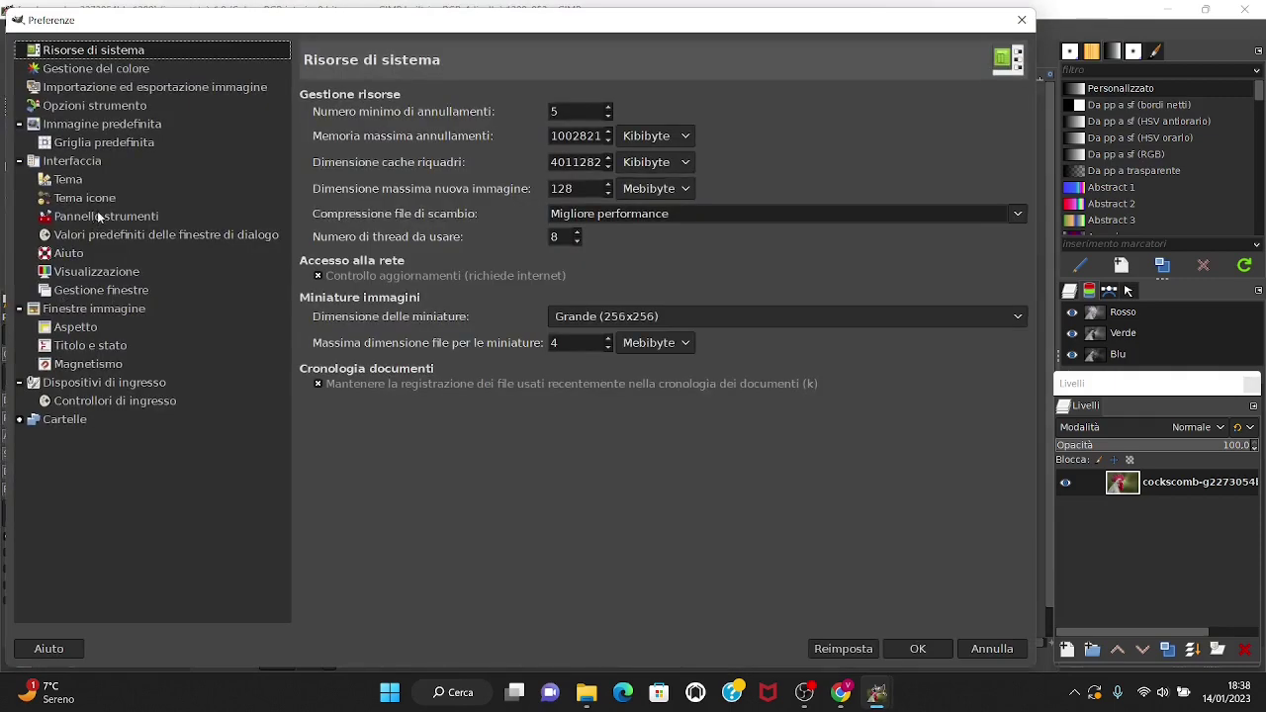
left_click(99, 217)
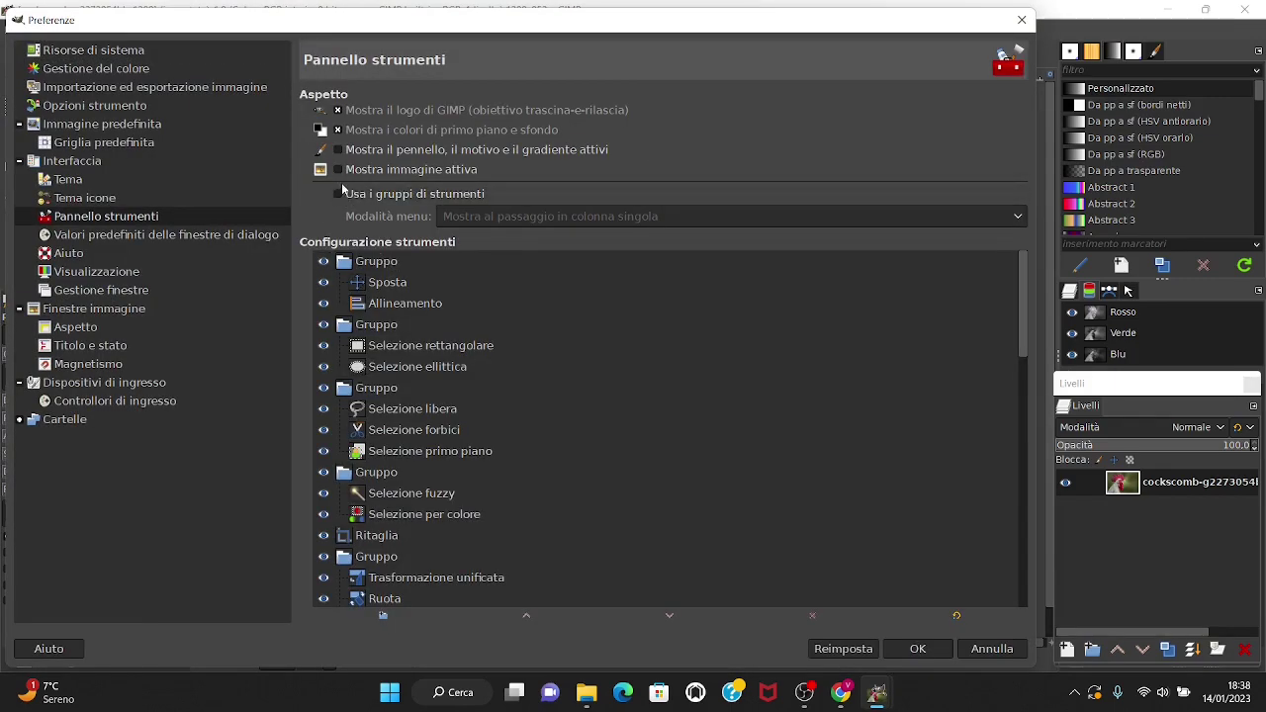
left_click(1022, 20)
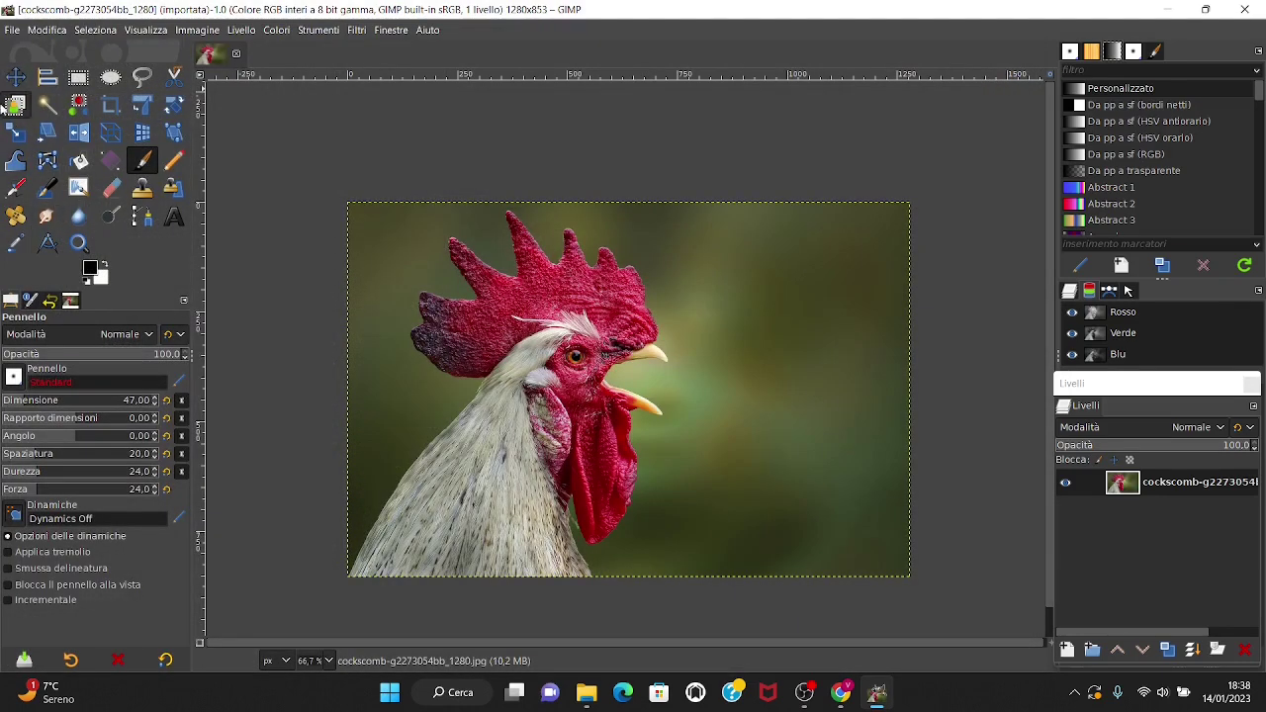
Reopen Preferences to view the Theme and Icon Theme pages, then close it.
left_click(47, 30)
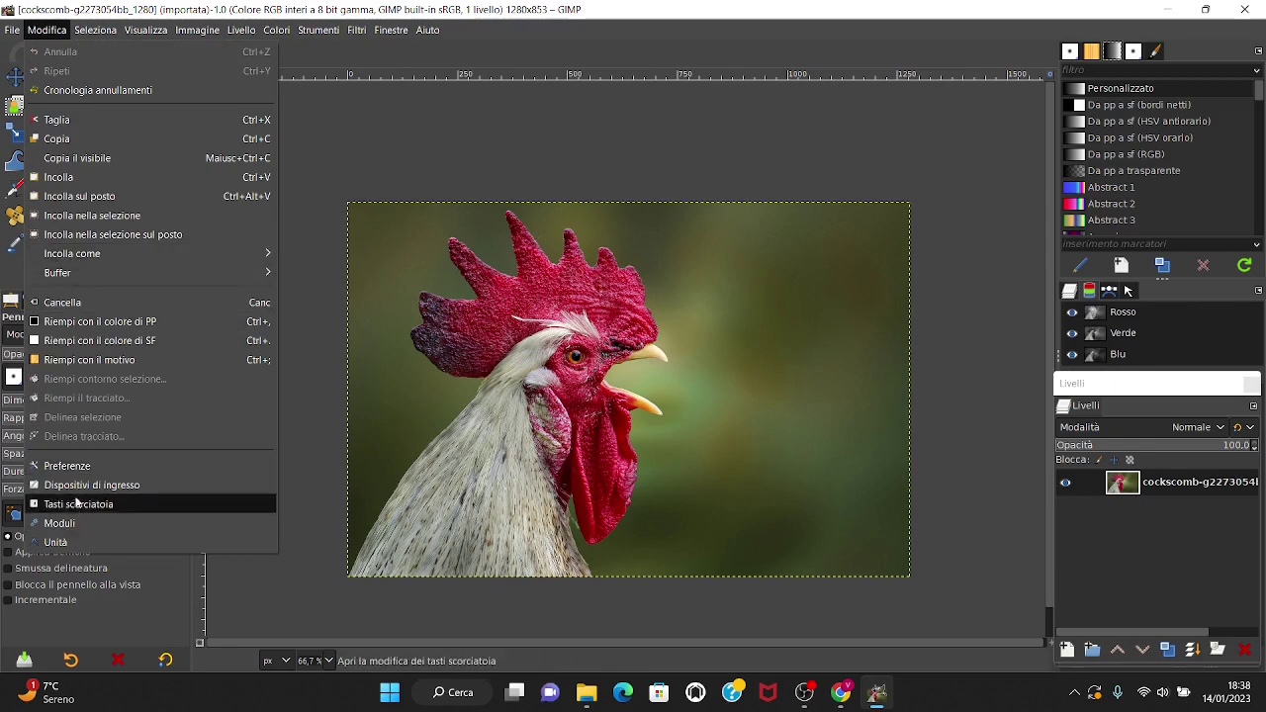
left_click(77, 466)
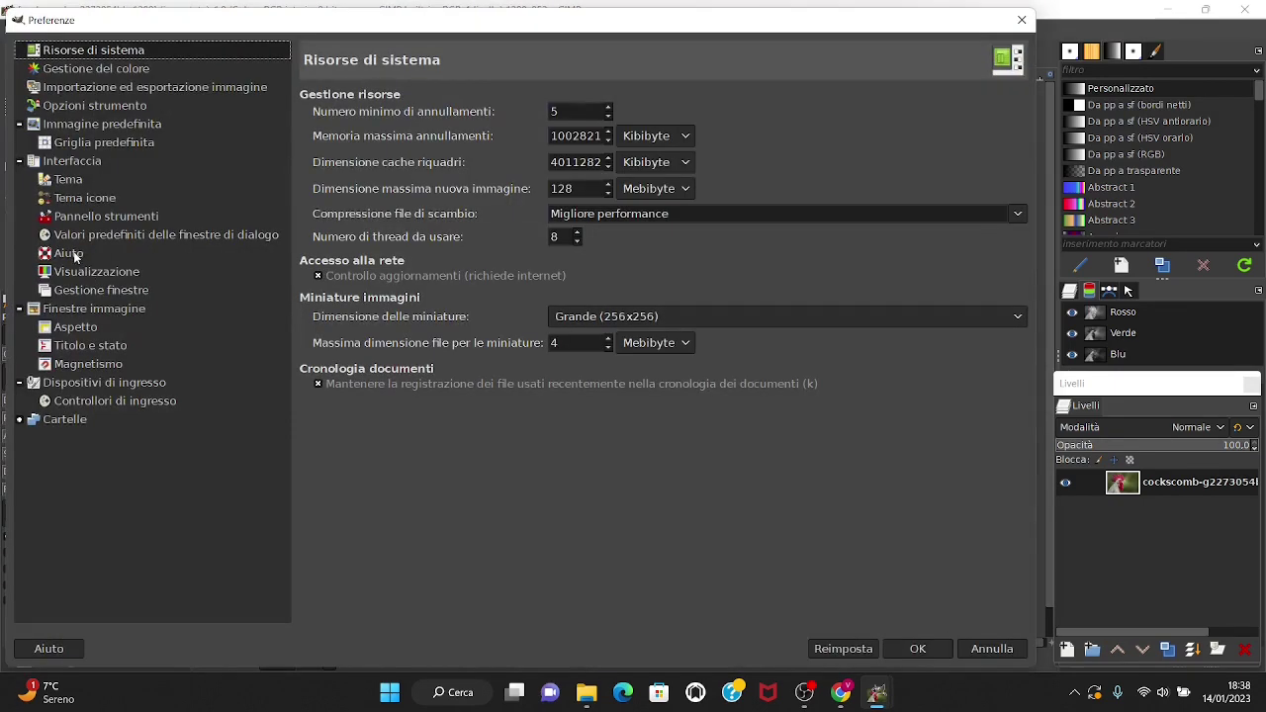
left_click(77, 184)
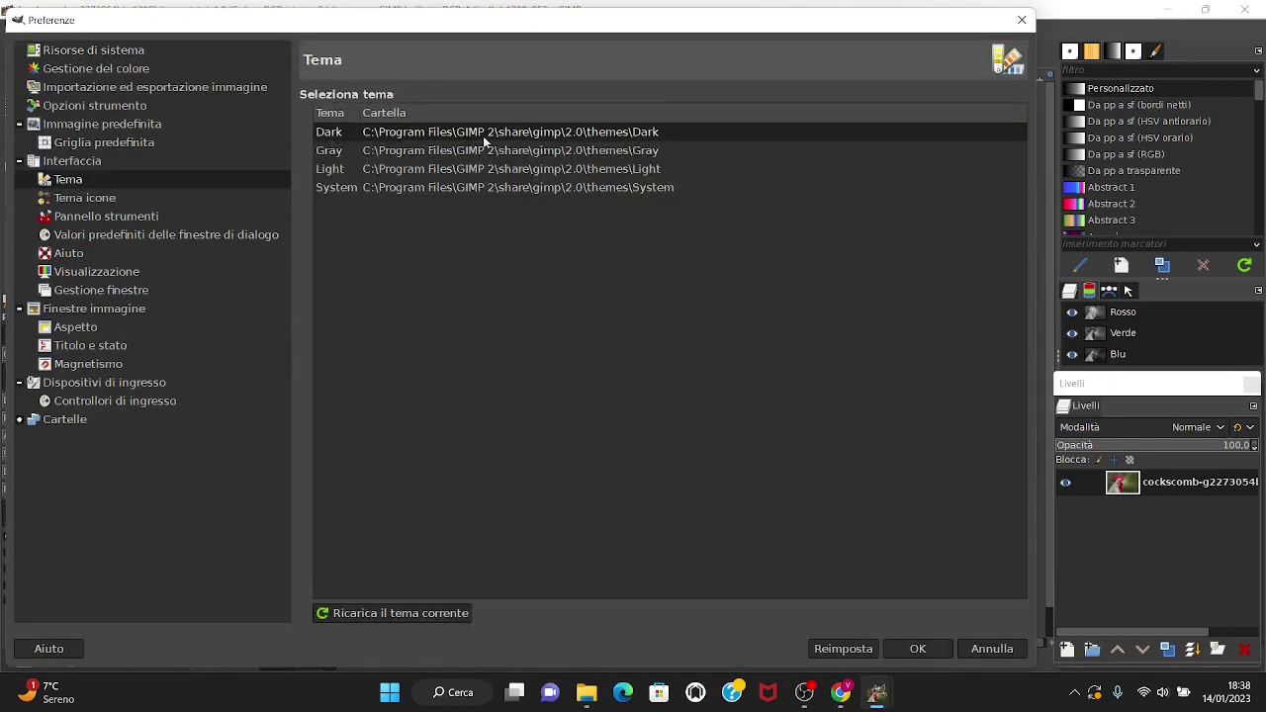
left_click(91, 199)
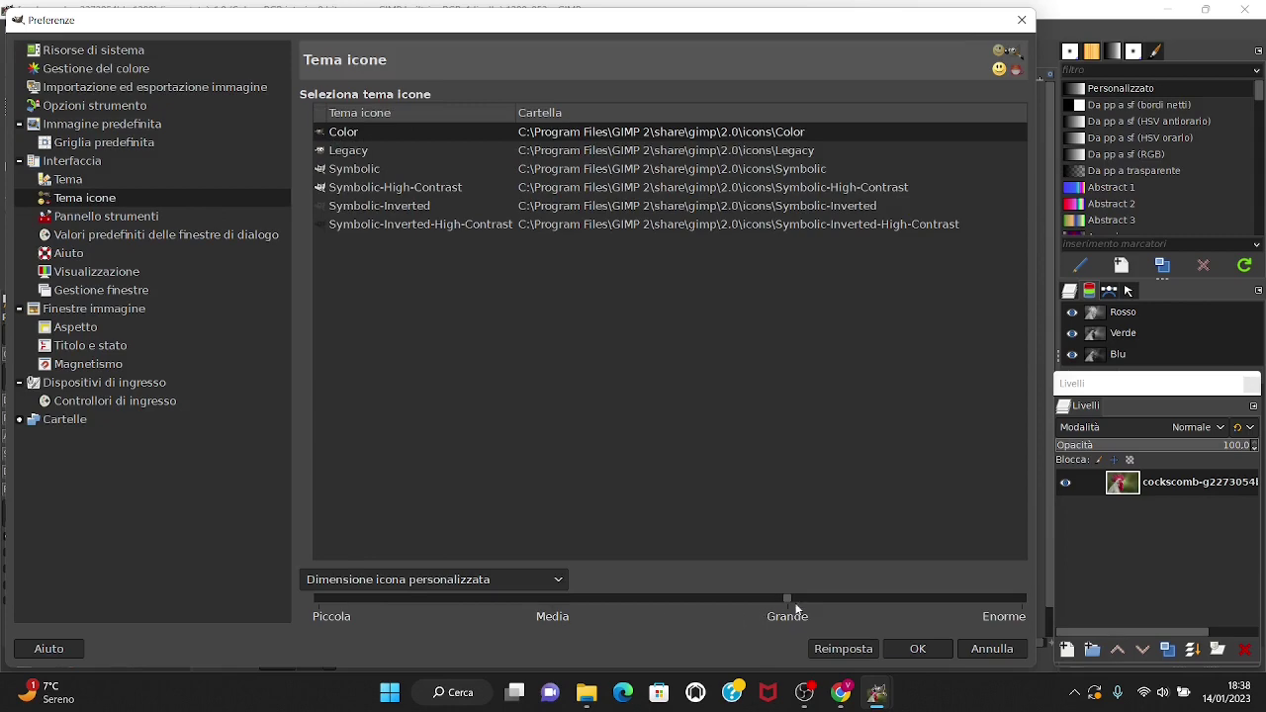
left_click(916, 649)
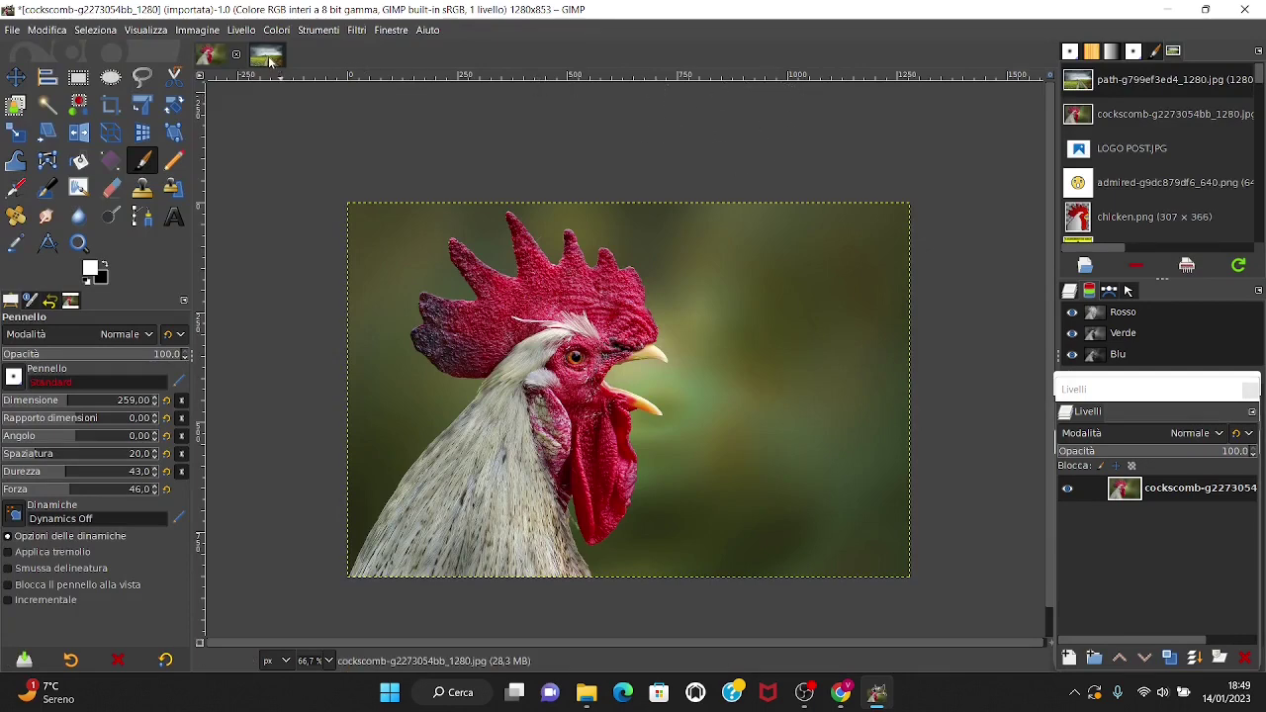
left_click_drag(269, 61, 208, 57)
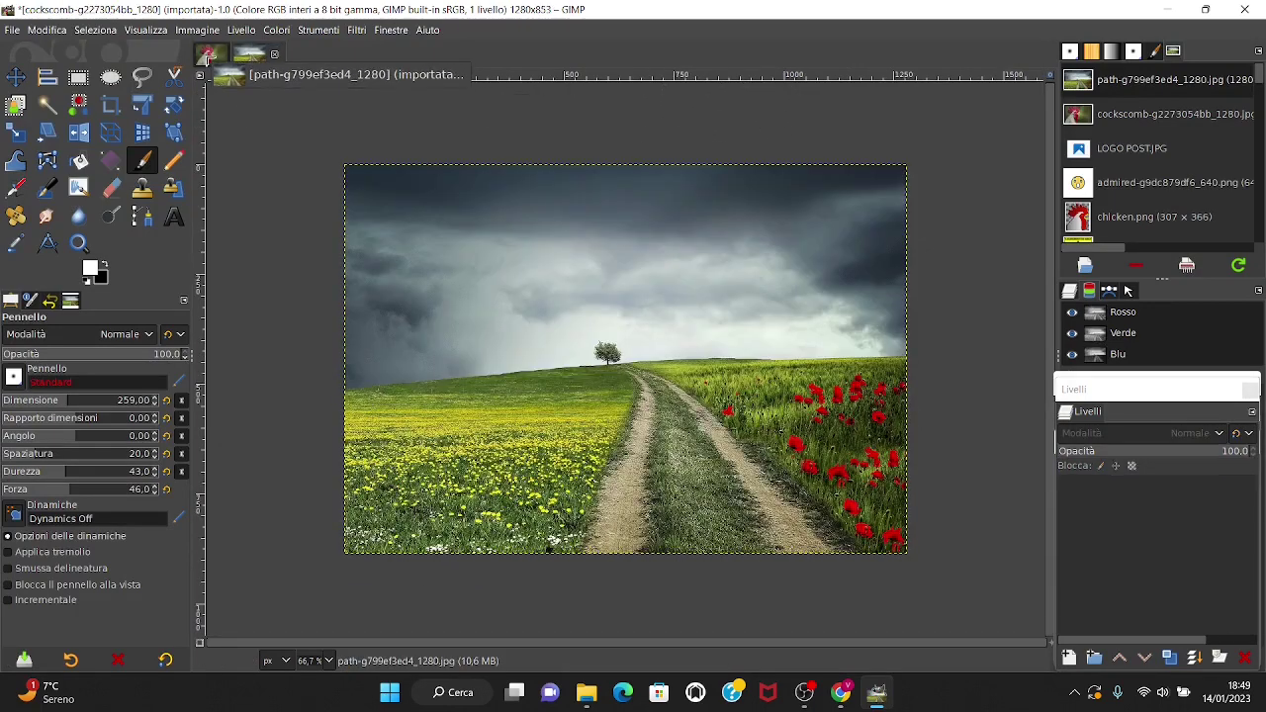
left_click_drag(207, 58, 530, 378)
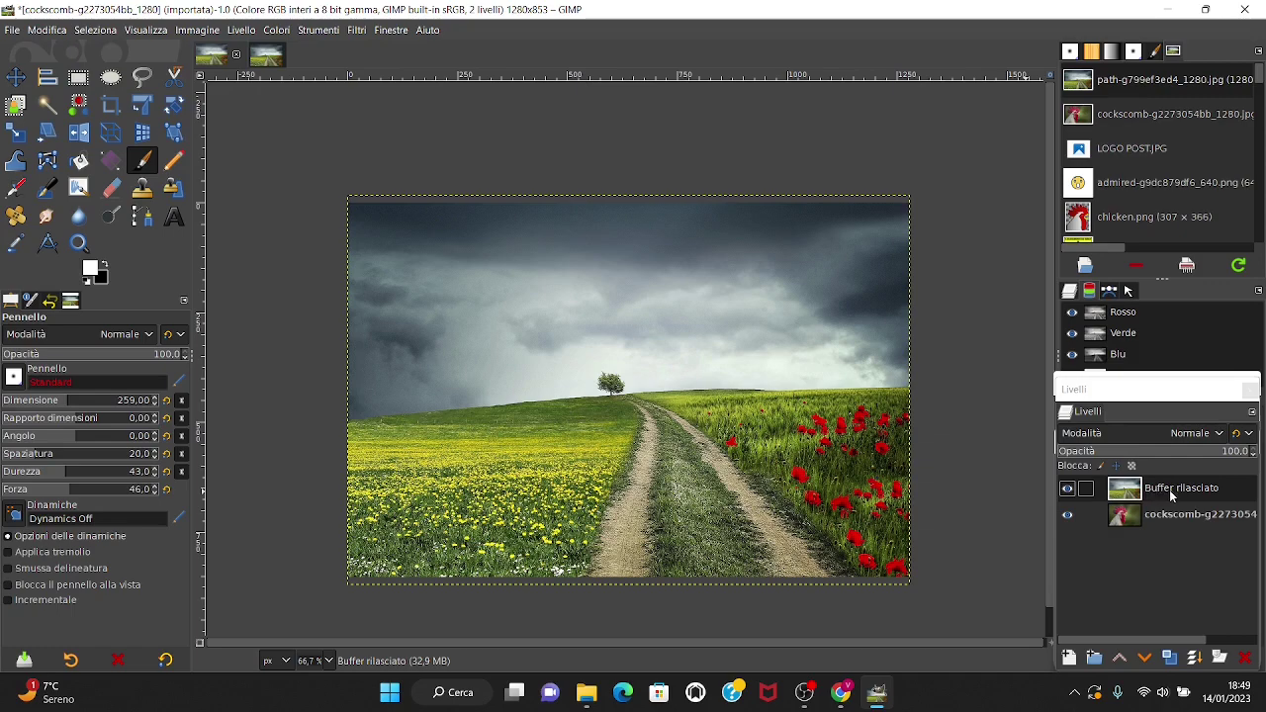
left_click(15, 77)
mouse_move(442, 306)
left_mouse_down()
mouse_move(597, 461)
mouse_move(442, 307)
left_mouse_up()
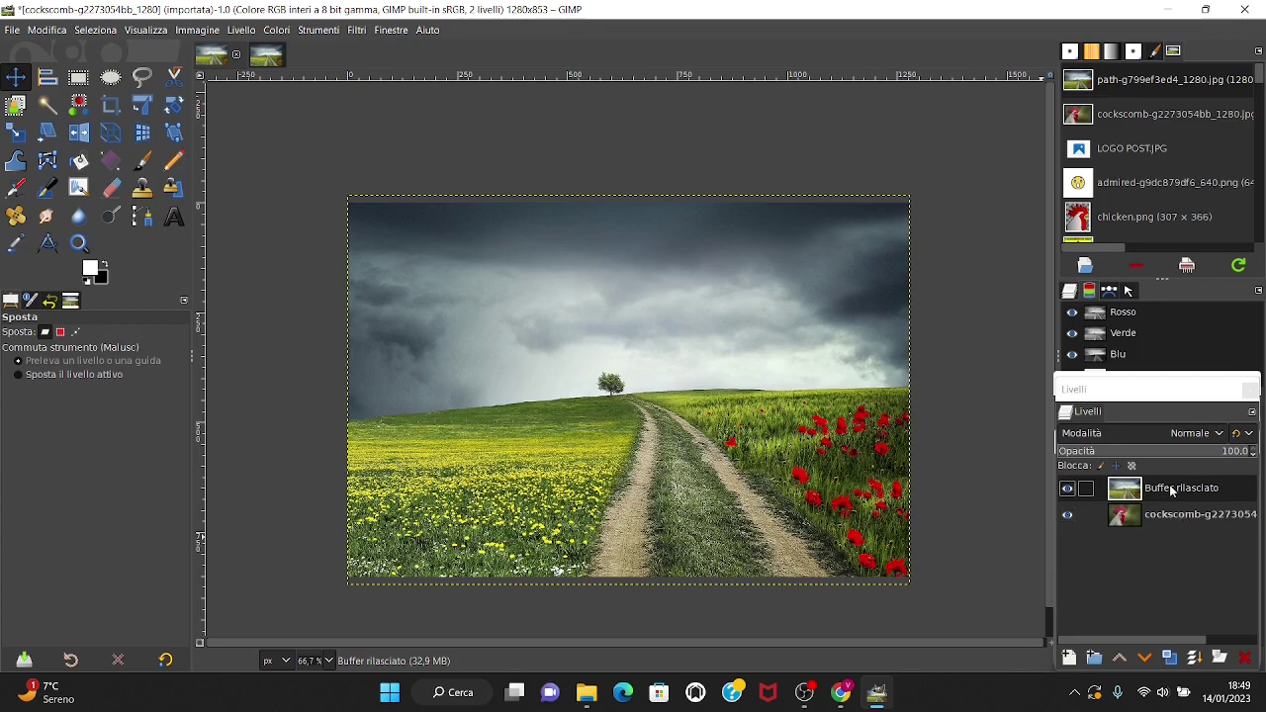
left_click_drag(379, 308, 436, 362)
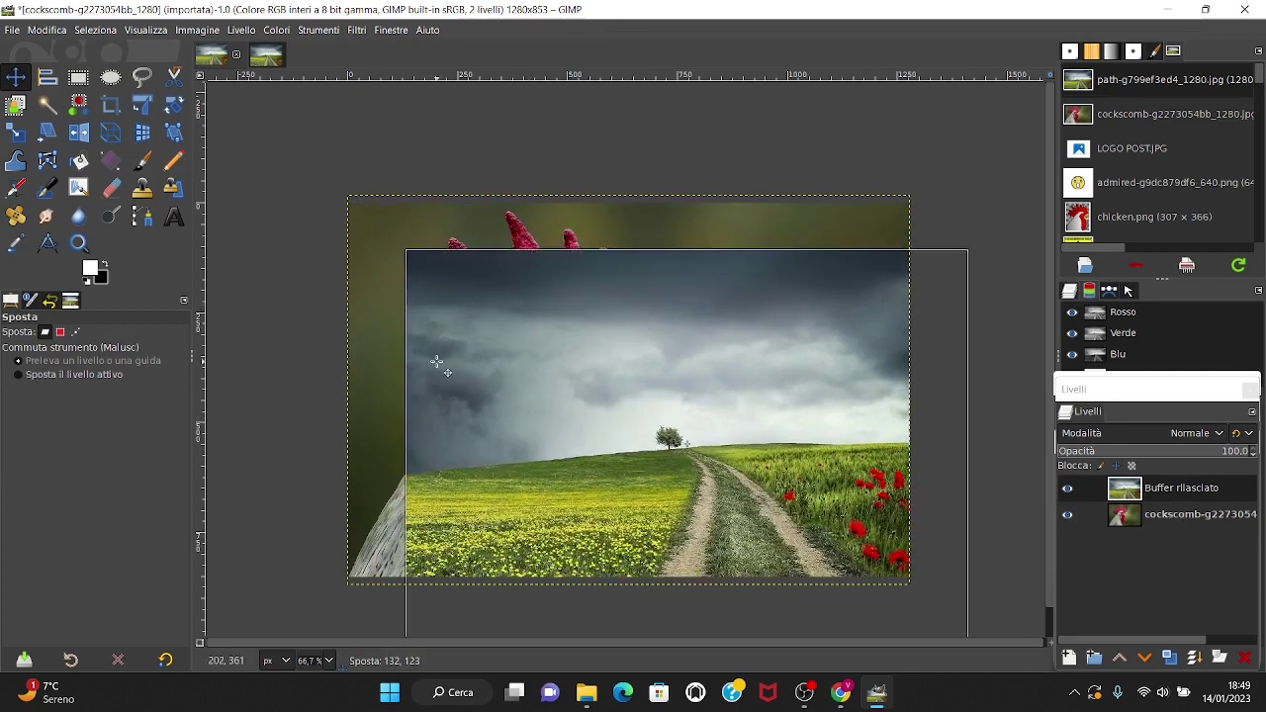
key("ctrl+z")
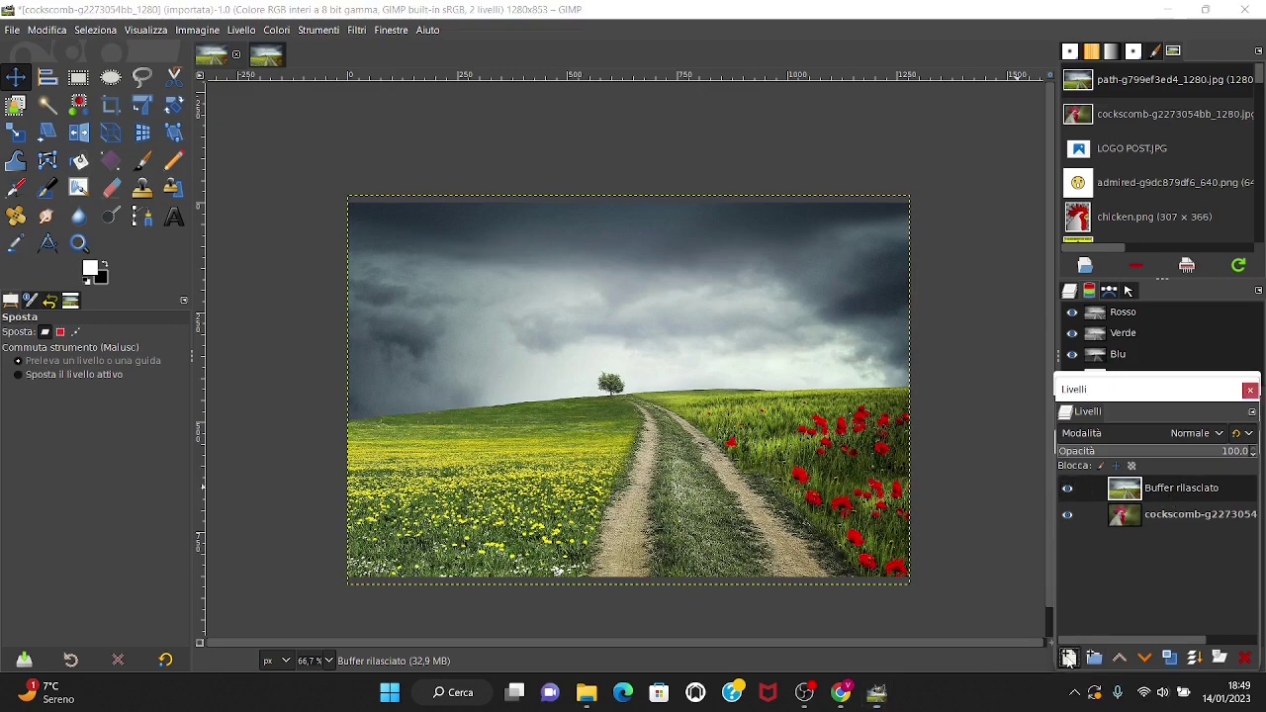
left_click(1069, 659)
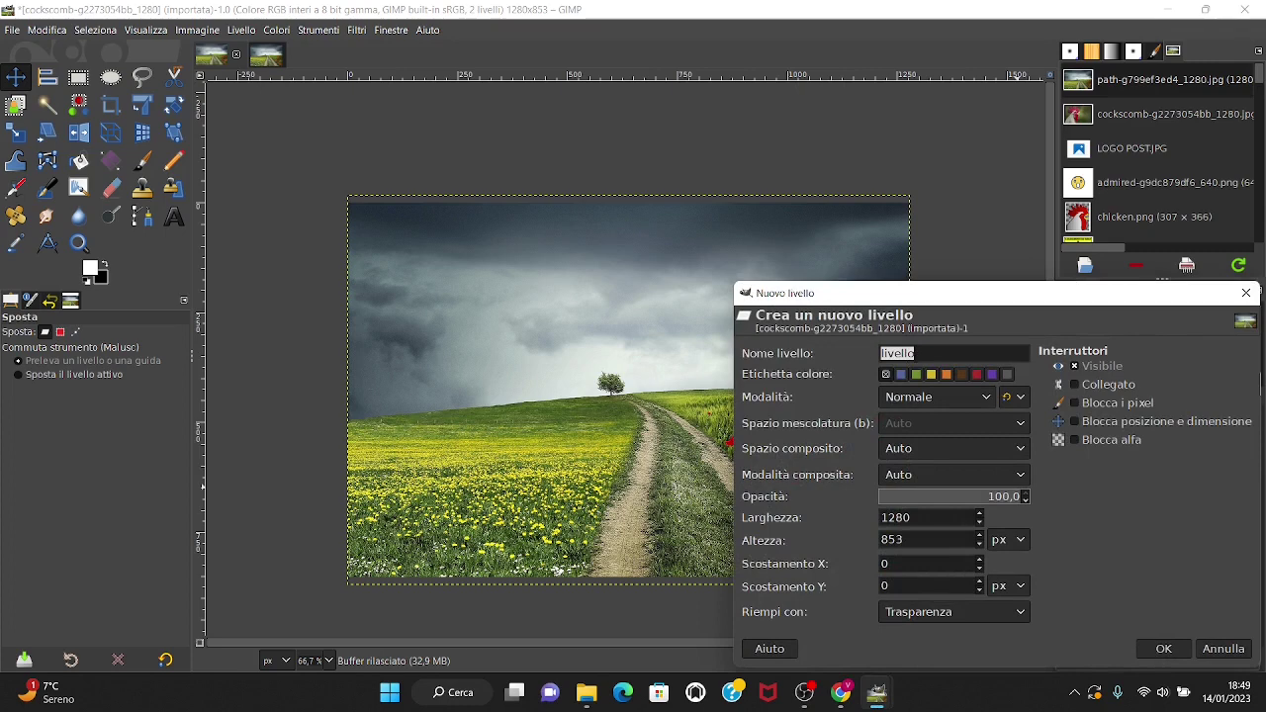
left_click(1173, 652)
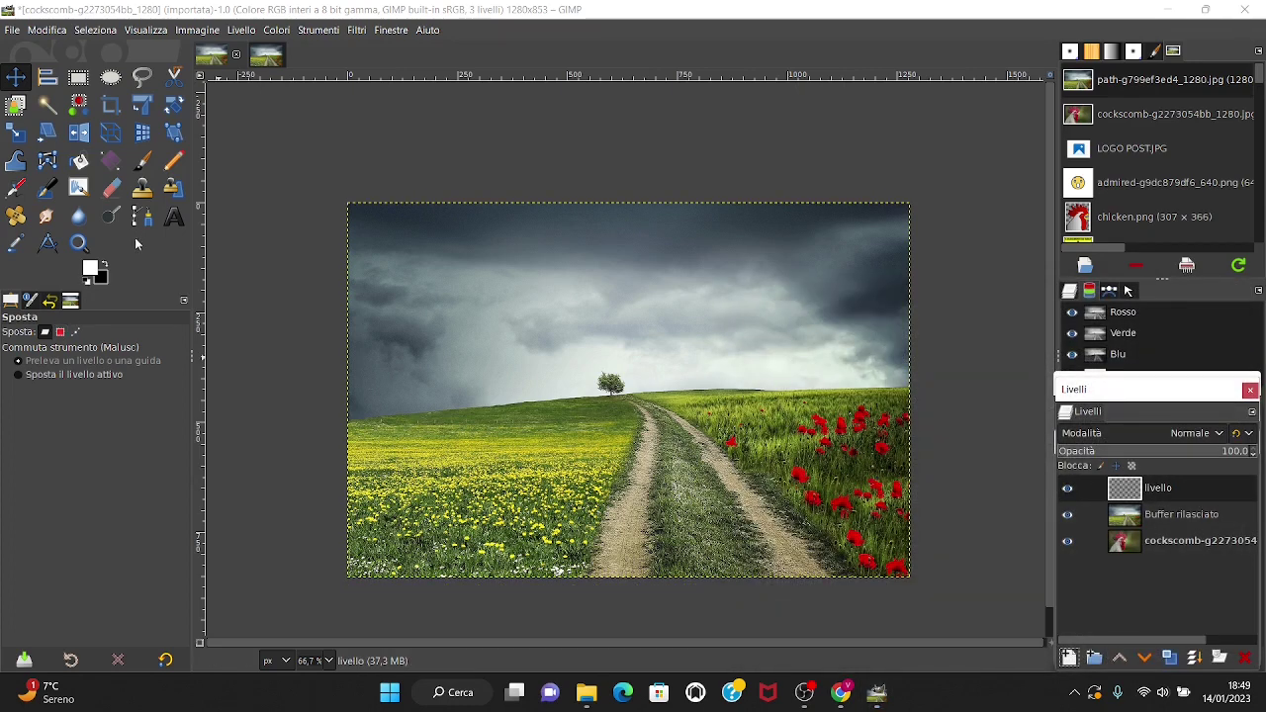
left_click(143, 160)
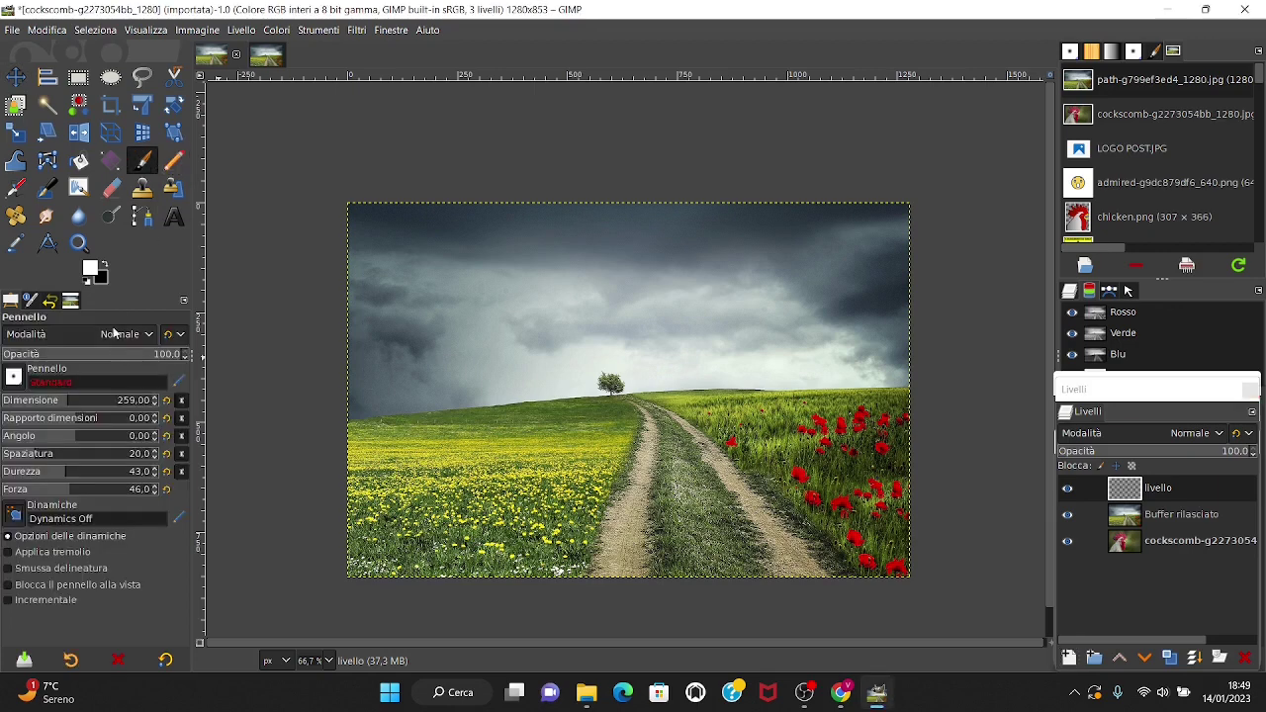
left_click(103, 267)
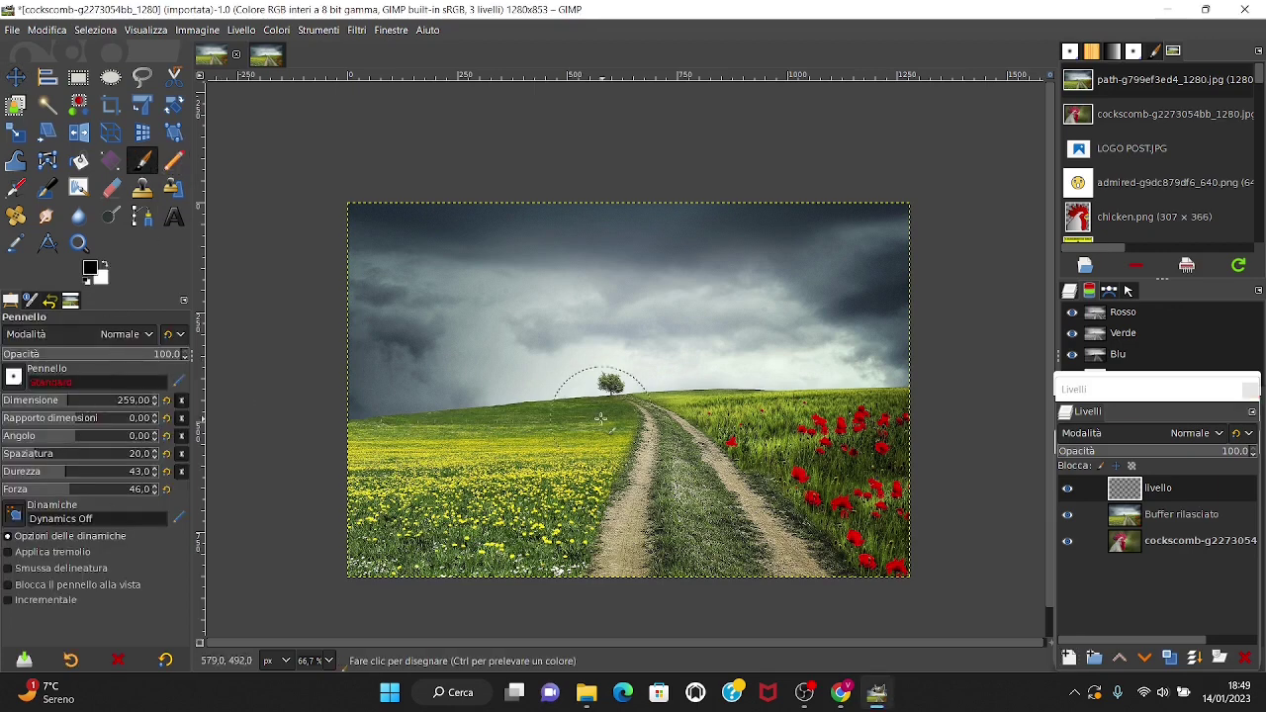
mouse_move(633, 341)
left_mouse_down()
mouse_move(678, 393)
mouse_move(627, 452)
mouse_move(545, 438)
mouse_move(512, 465)
mouse_move(797, 403)
left_mouse_up()
left_click(1068, 487)
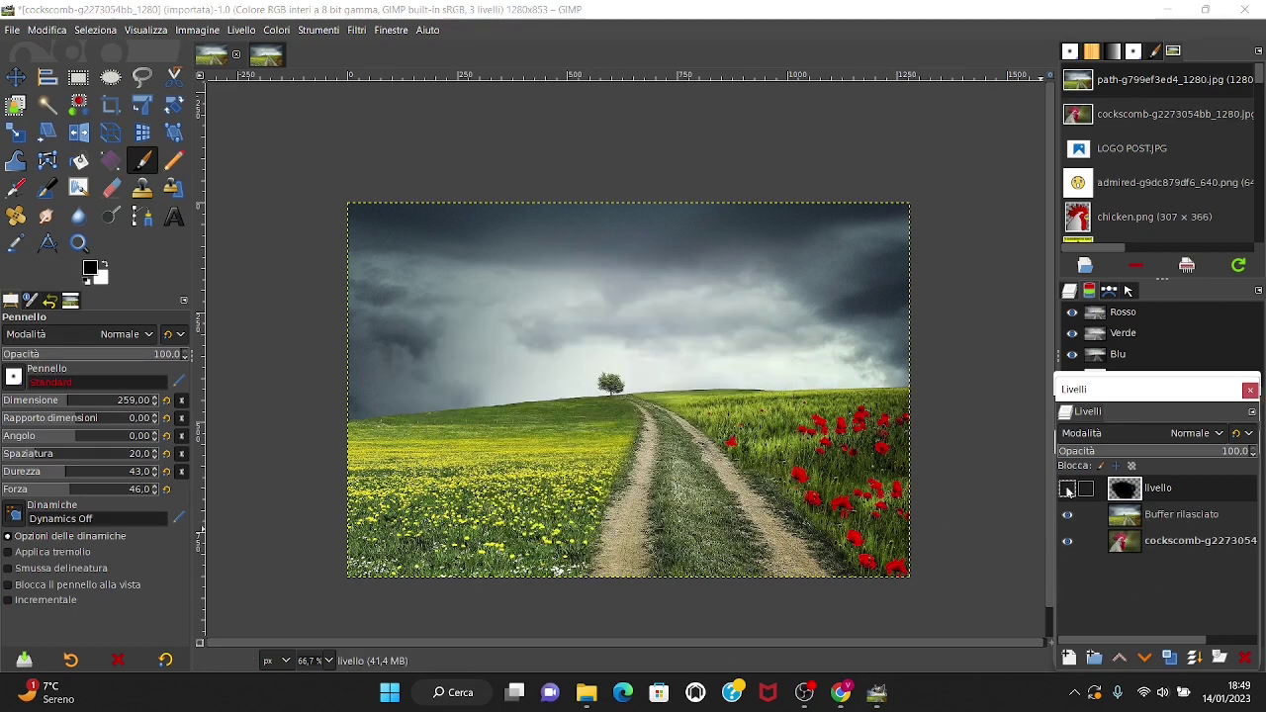
left_click(1067, 488, "shift")
left_click(1067, 488, "shift")
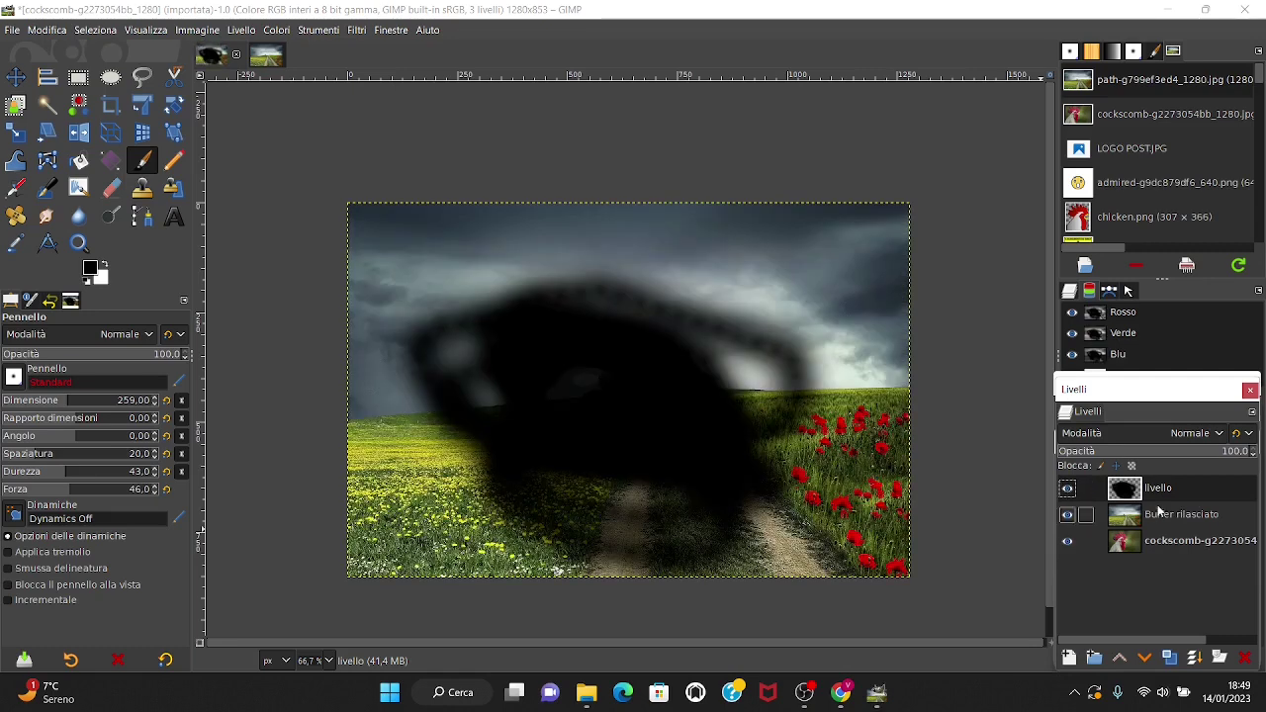
left_click(1246, 662)
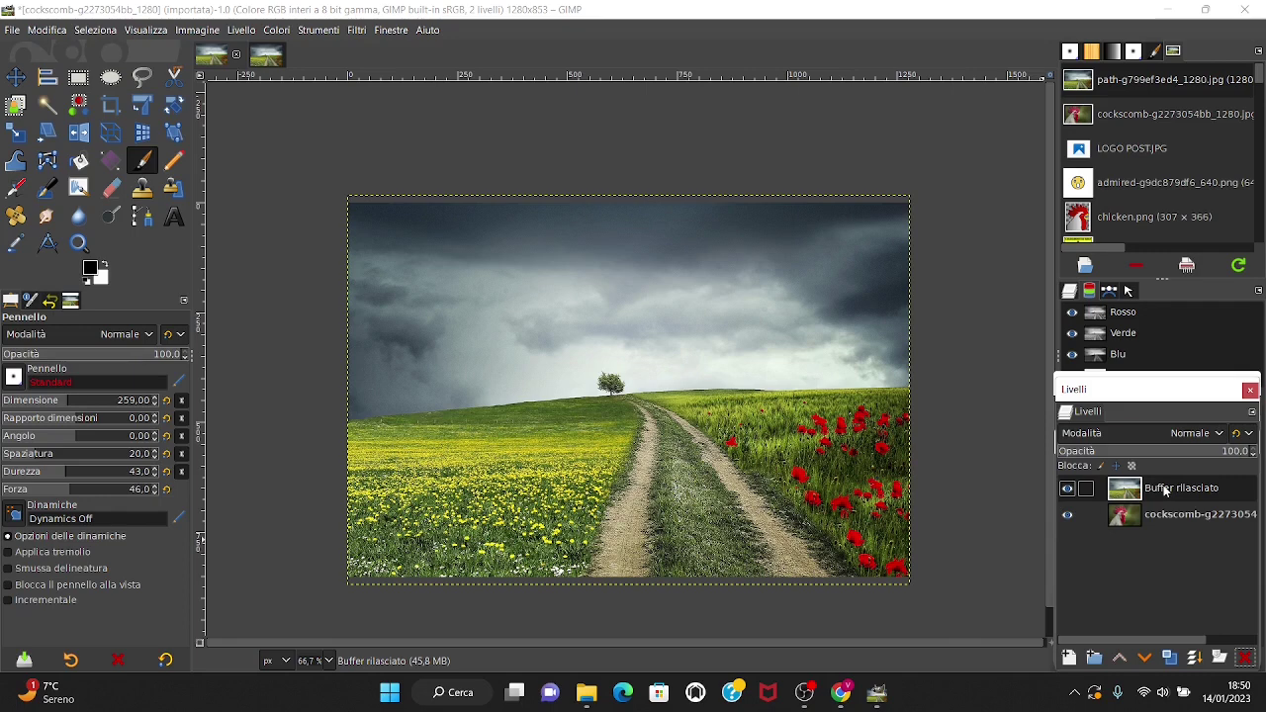
Add a white (full opacity) layer mask to the Buffer rilasciato landscape layer.
right_click(1165, 492)
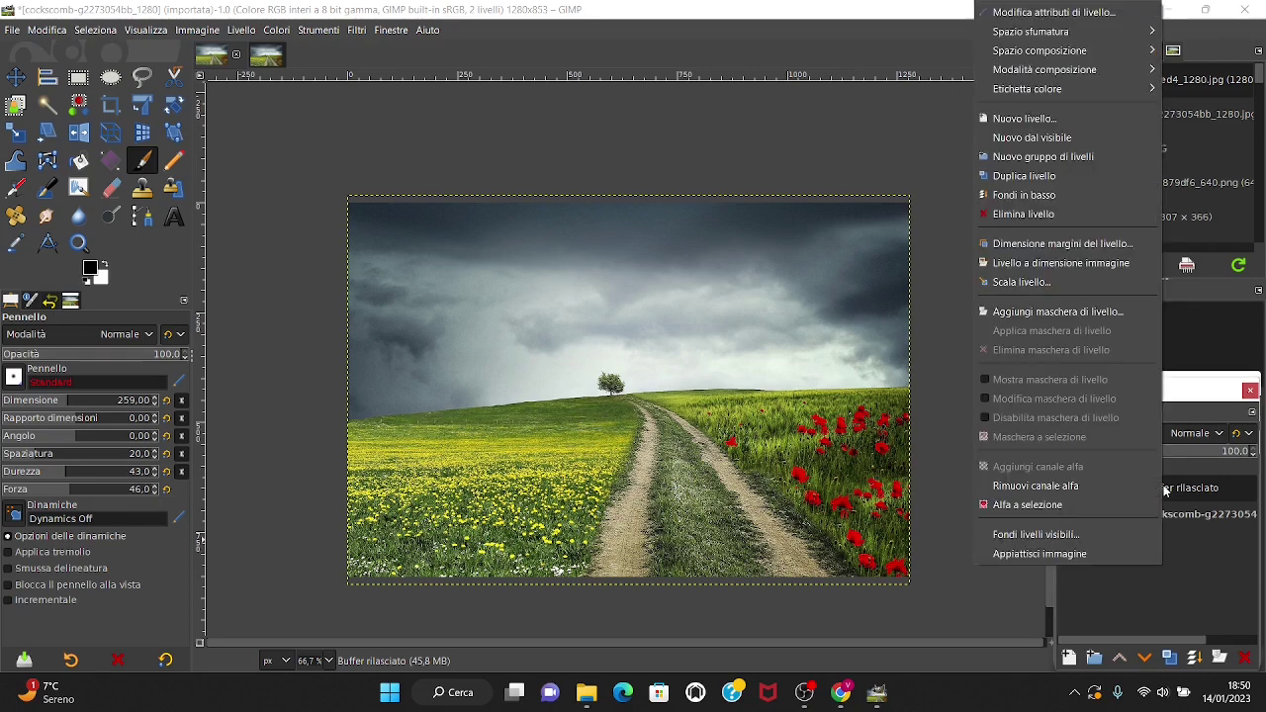
left_click(1062, 311)
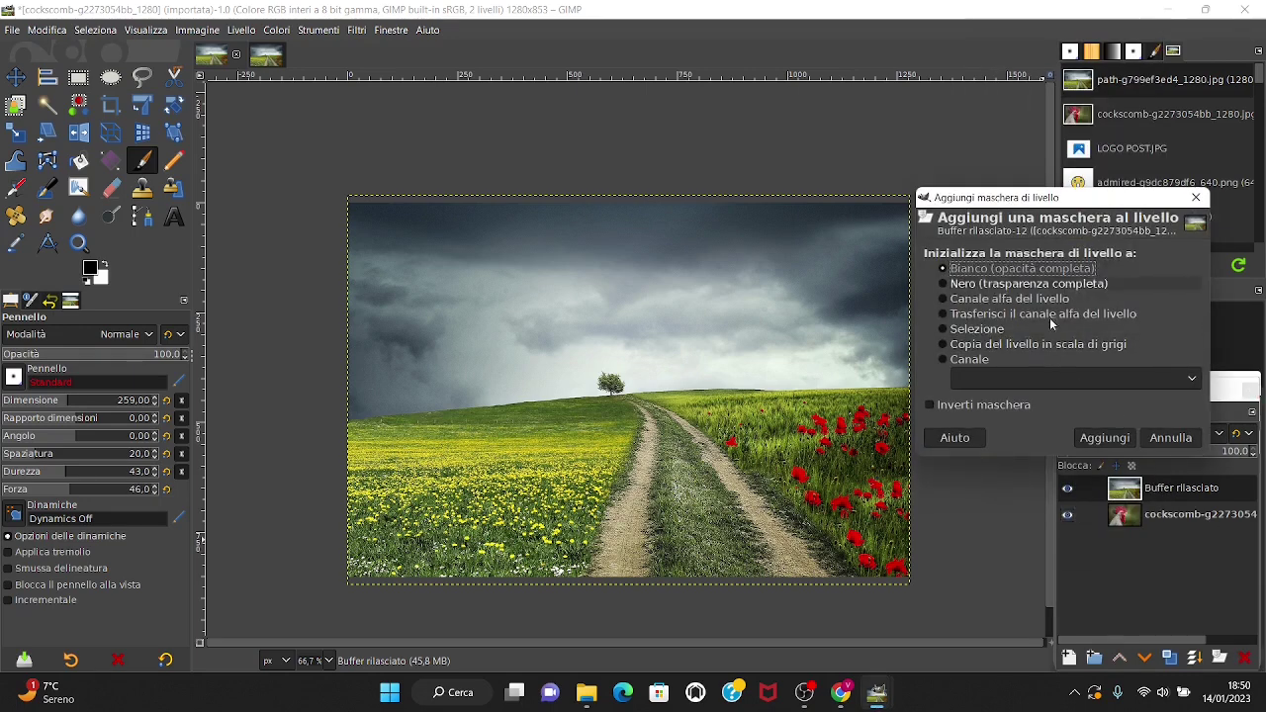
left_click(1106, 440)
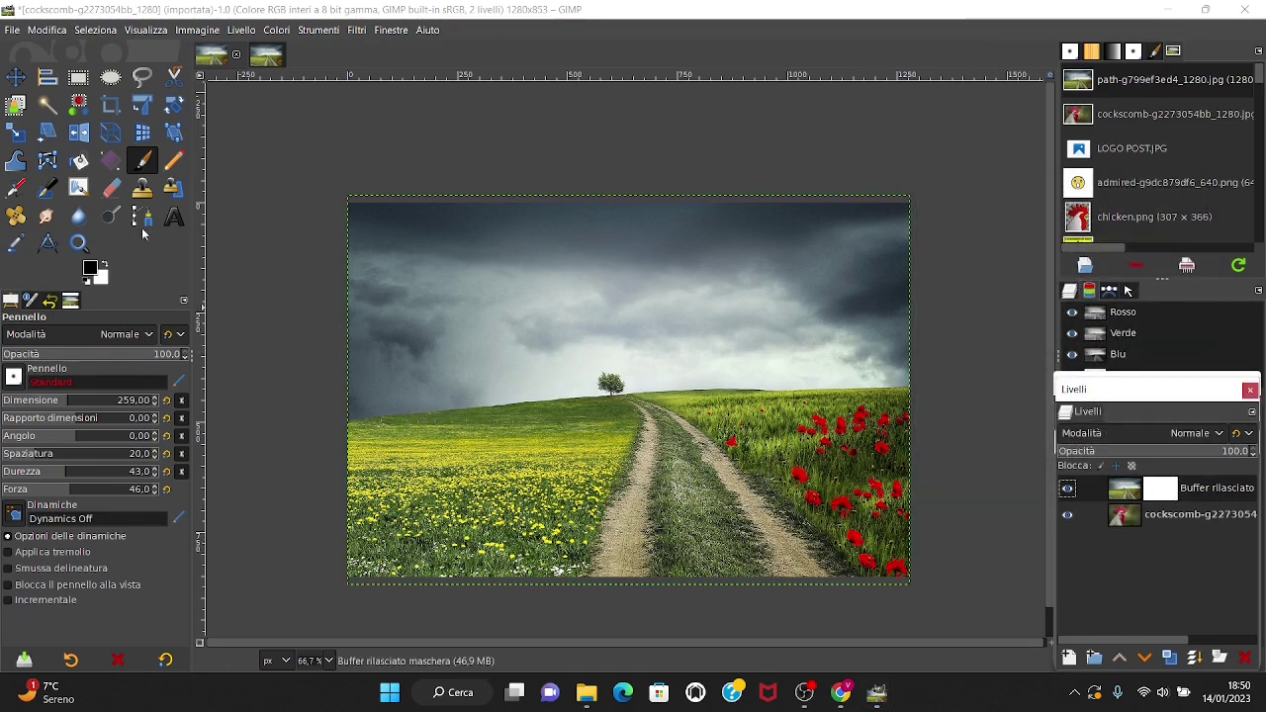
Paint black on the mask to reveal the rooster head, then paint it back in white.
mouse_move(439, 385)
left_mouse_down()
mouse_move(628, 387)
mouse_move(545, 423)
mouse_move(606, 349)
left_mouse_up()
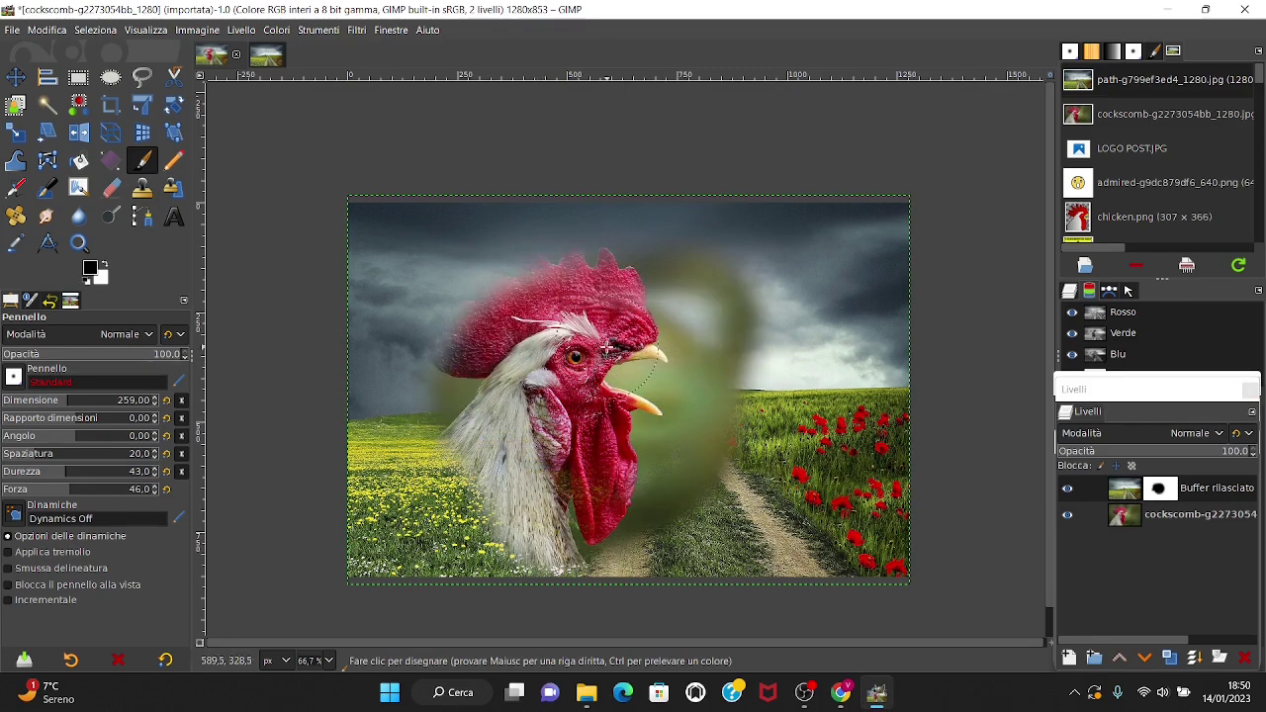
left_click(111, 267)
mouse_move(633, 445)
left_mouse_down()
mouse_move(757, 364)
mouse_move(462, 419)
mouse_move(398, 353)
mouse_move(625, 342)
left_mouse_up()
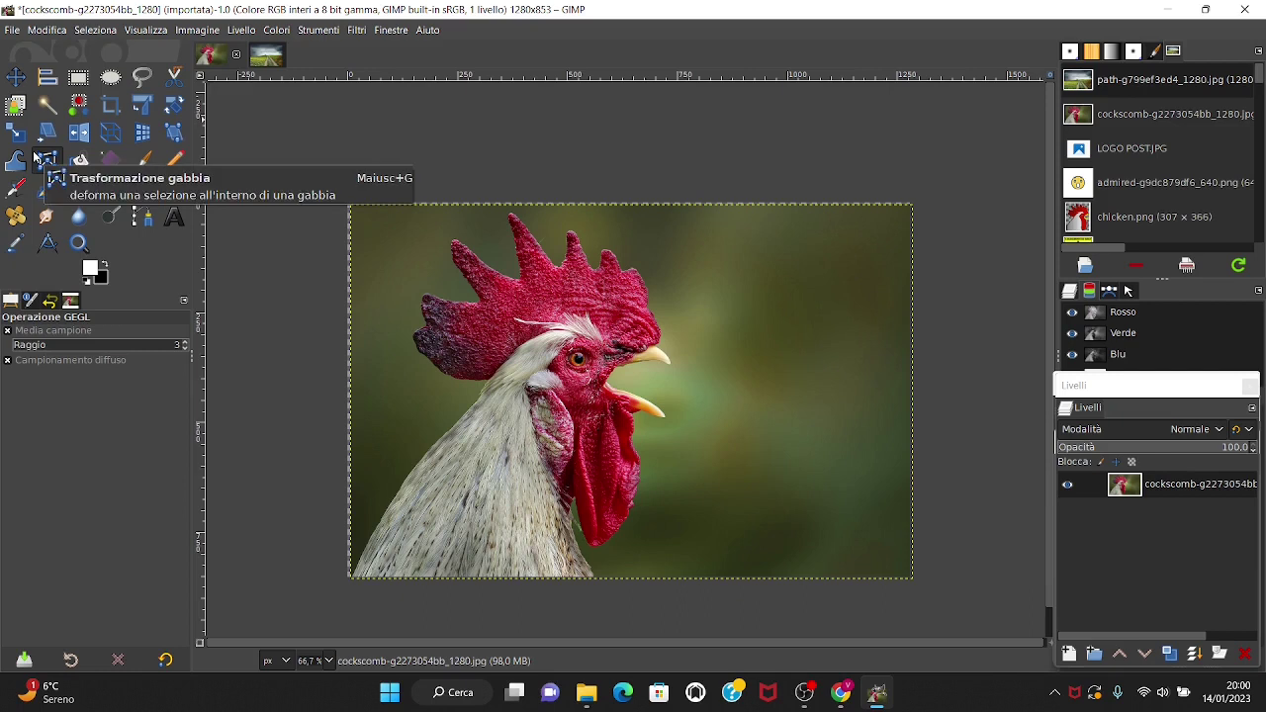
left_click(78, 77)
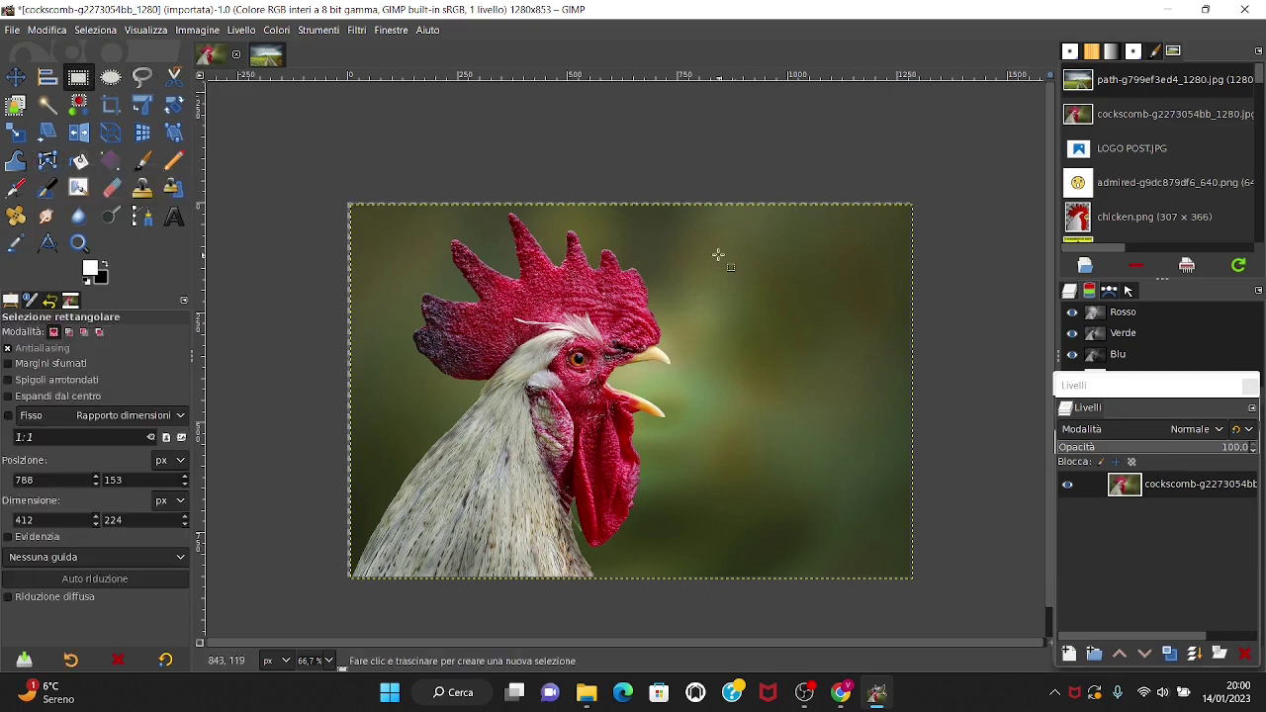
left_click_drag(688, 248, 860, 342)
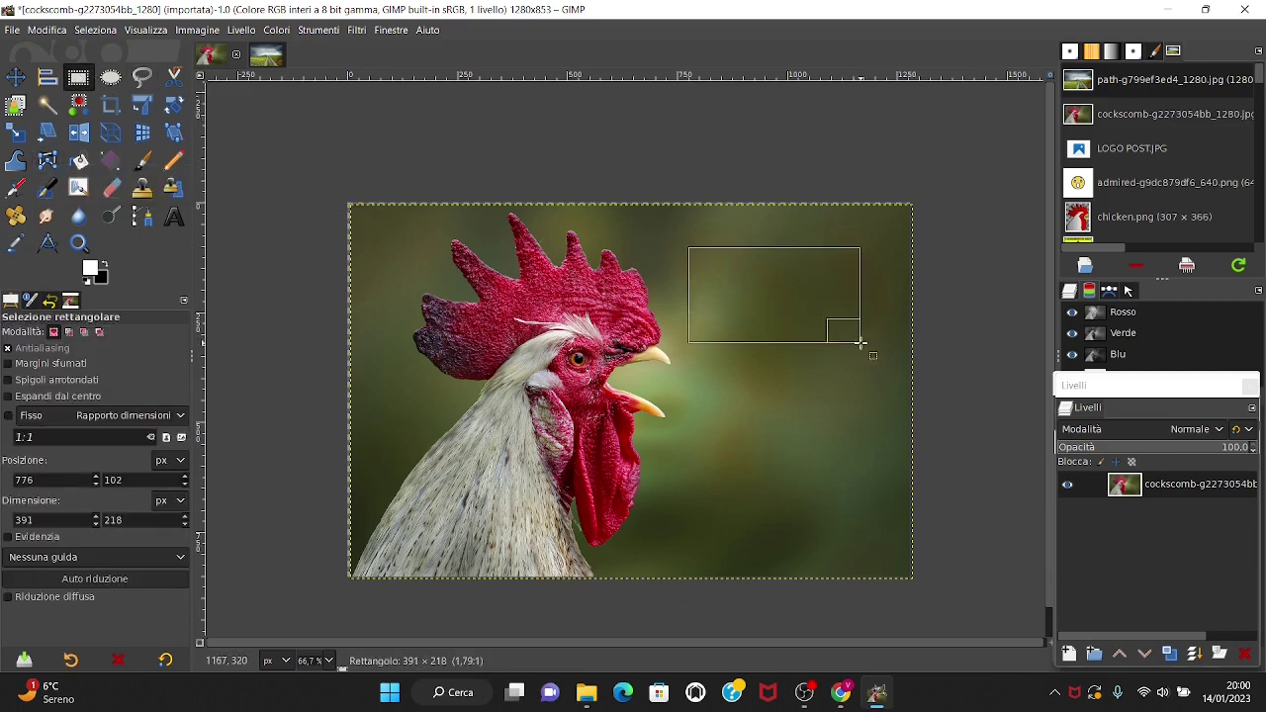
left_click(141, 161)
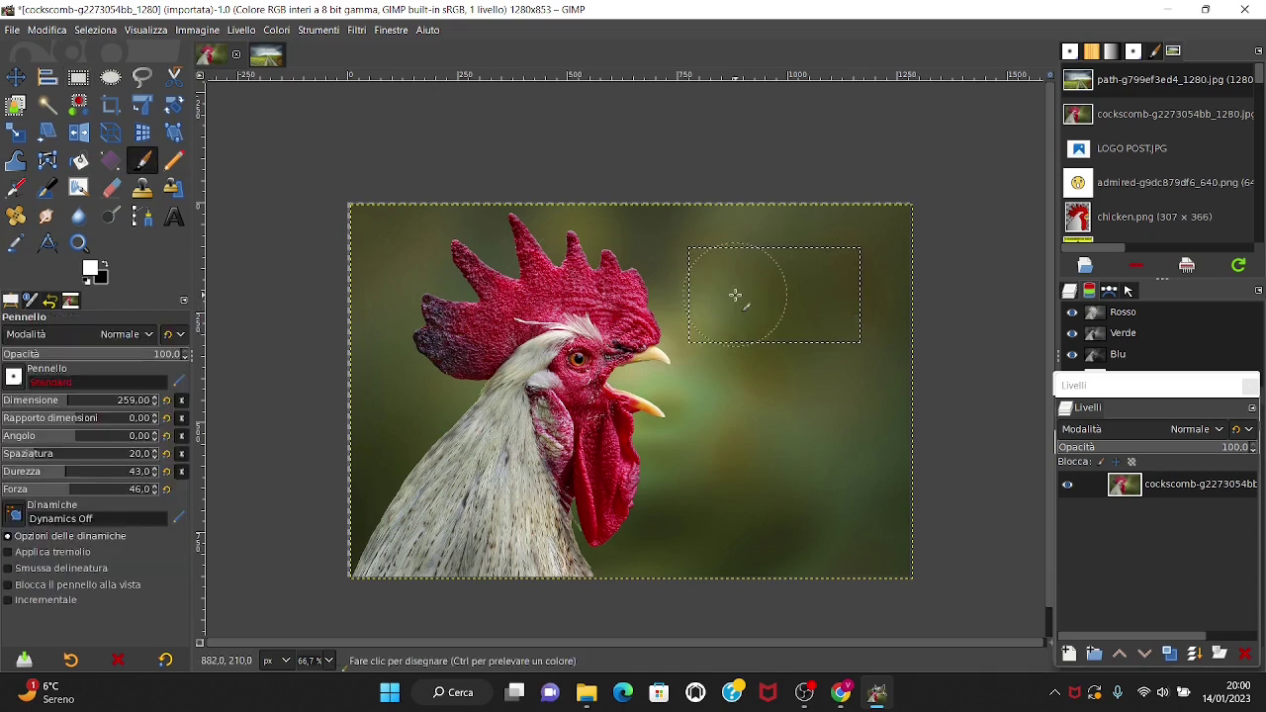
mouse_move(737, 291)
left_mouse_down()
mouse_move(920, 285)
mouse_move(753, 297)
left_mouse_up()
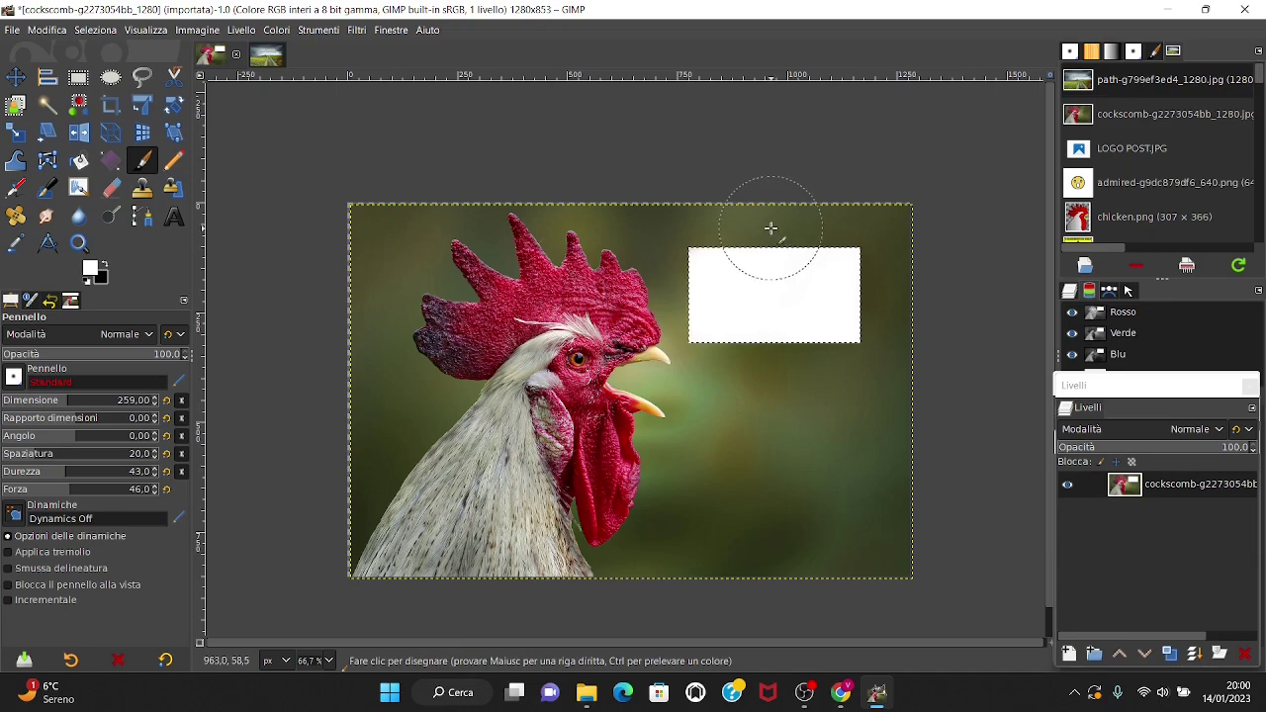
key("ctrl+z")
key("ctrl+z")
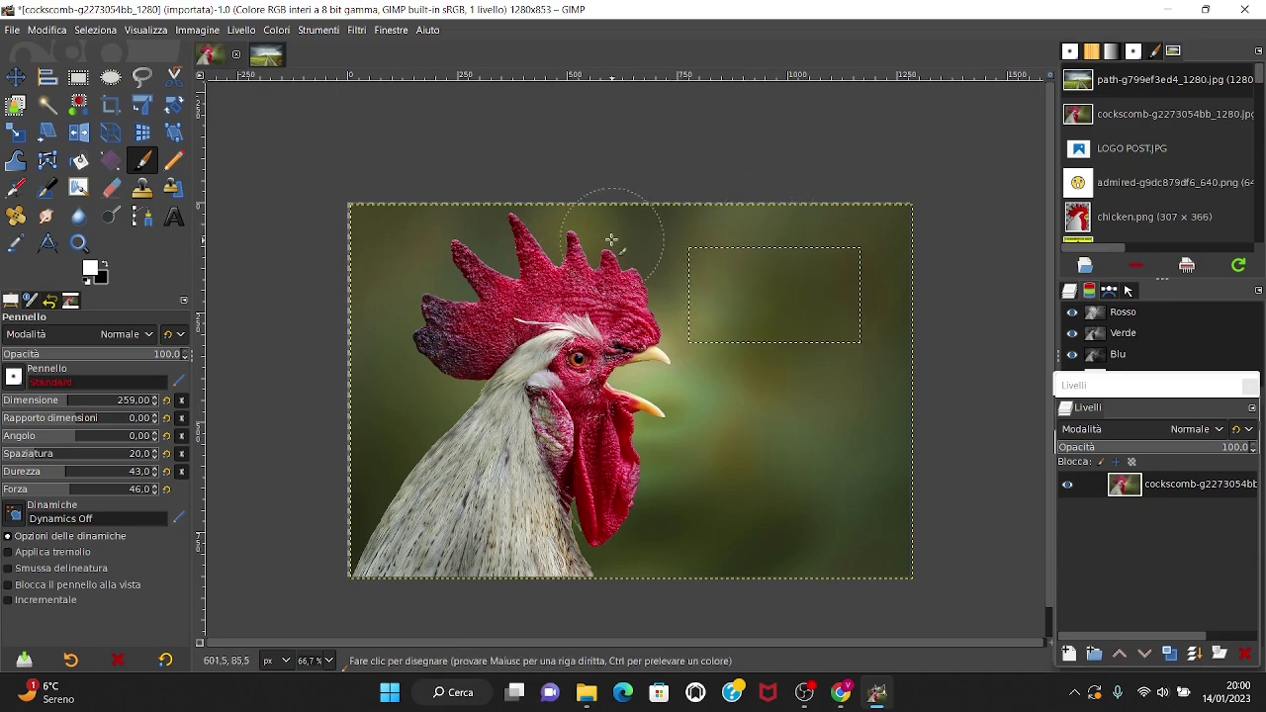
key("ctrl+z")
left_click(174, 104)
left_click_drag(862, 305, 825, 204)
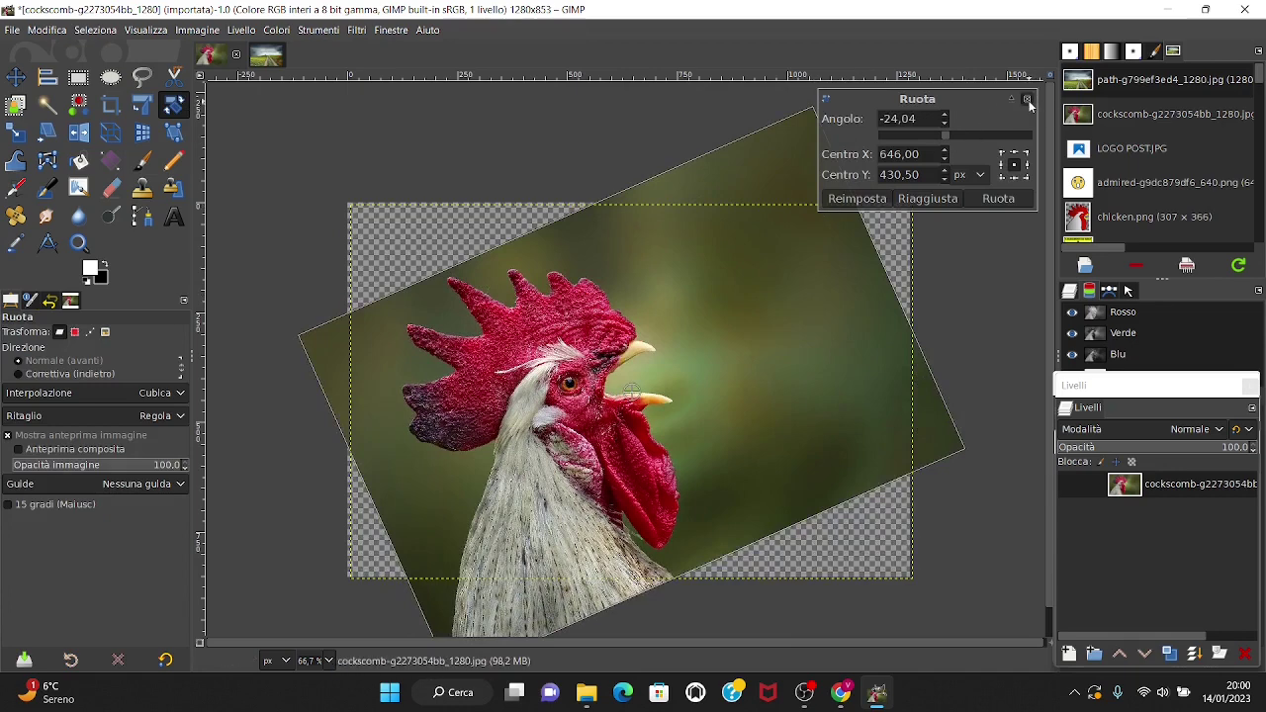
left_click(1027, 98)
left_click(16, 132)
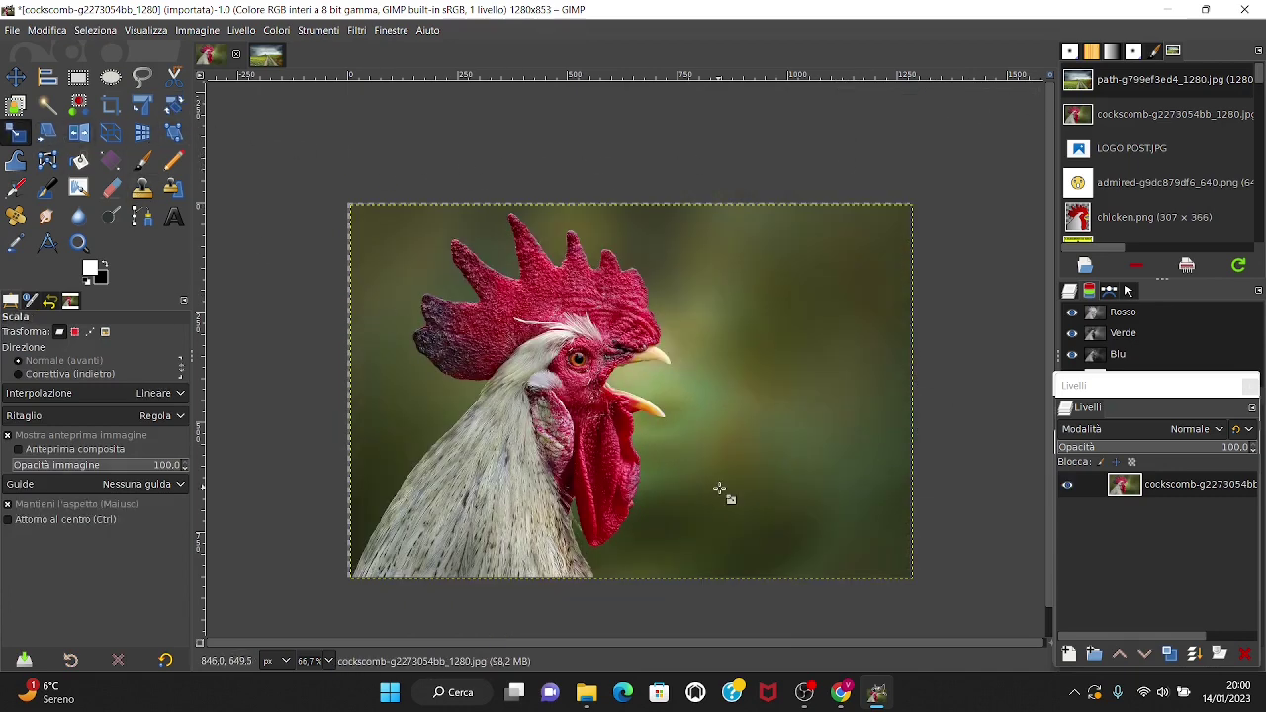
mouse_move(730, 500)
left_mouse_down()
mouse_move(474, 287)
mouse_move(683, 396)
left_mouse_up()
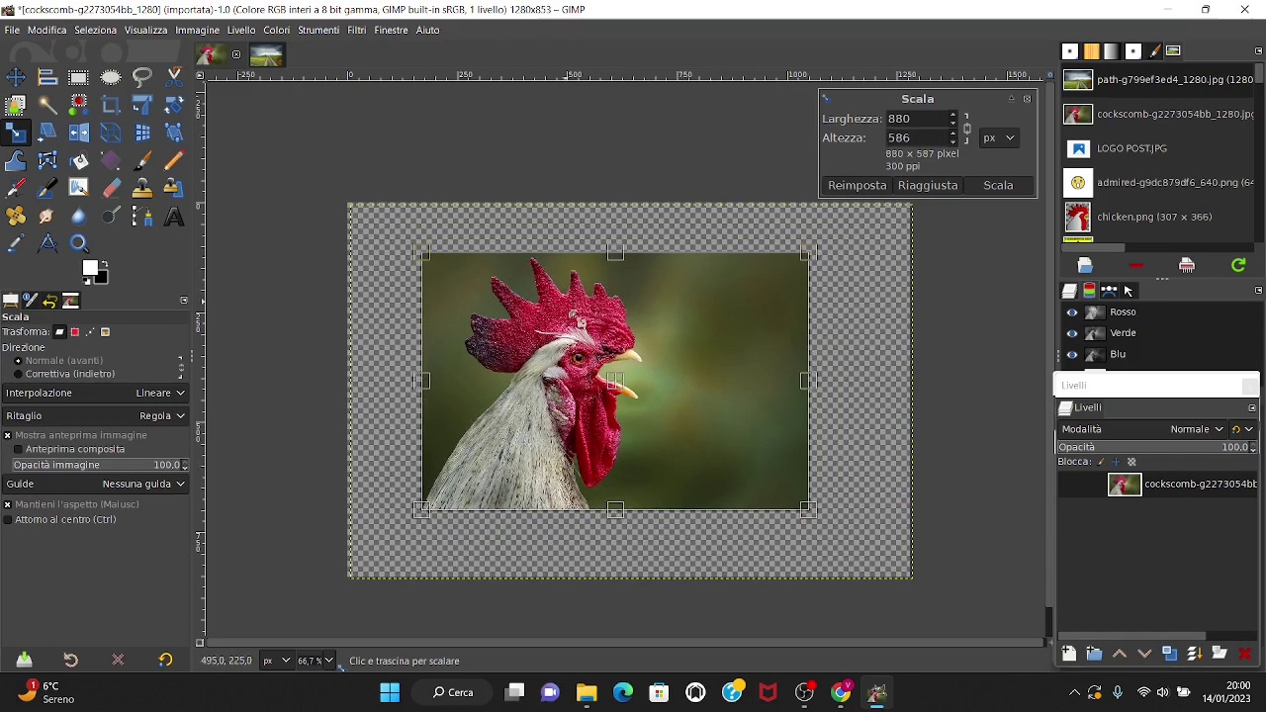
left_click(1029, 98)
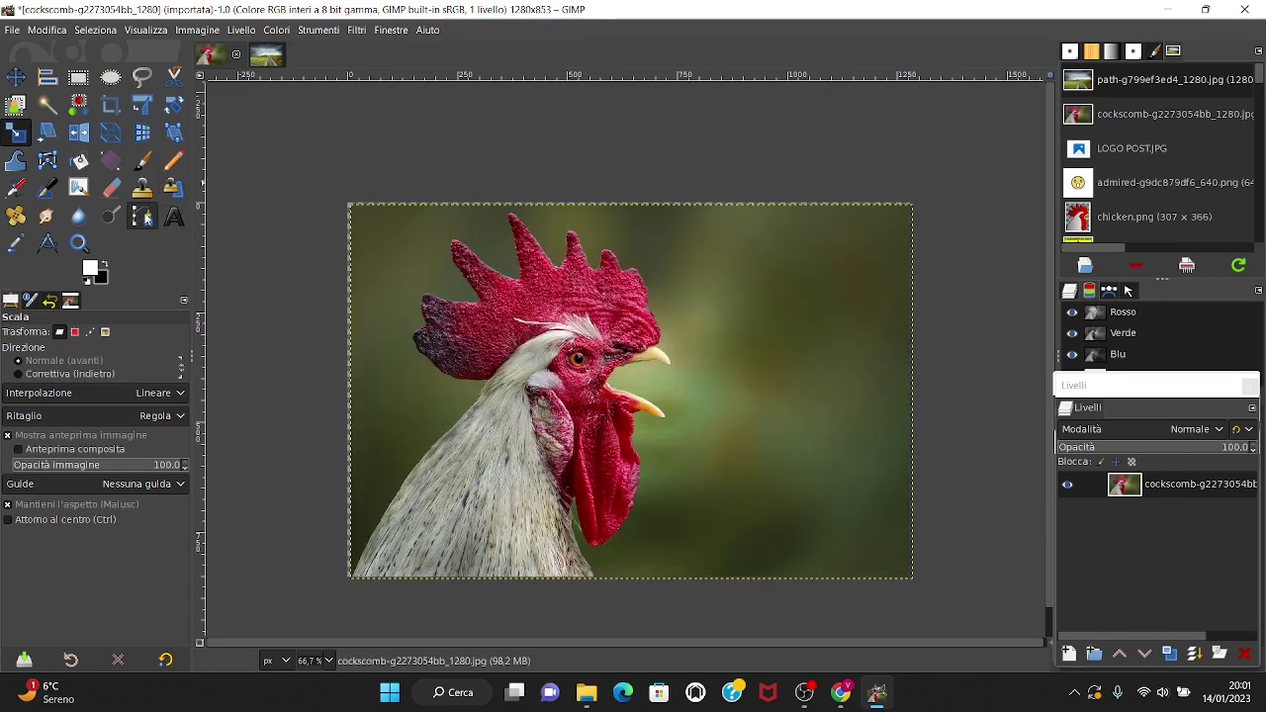
Trace a closed path around the rooster's head, comb and wattle, adjusting one anchor.
left_click(144, 216)
left_click(653, 322)
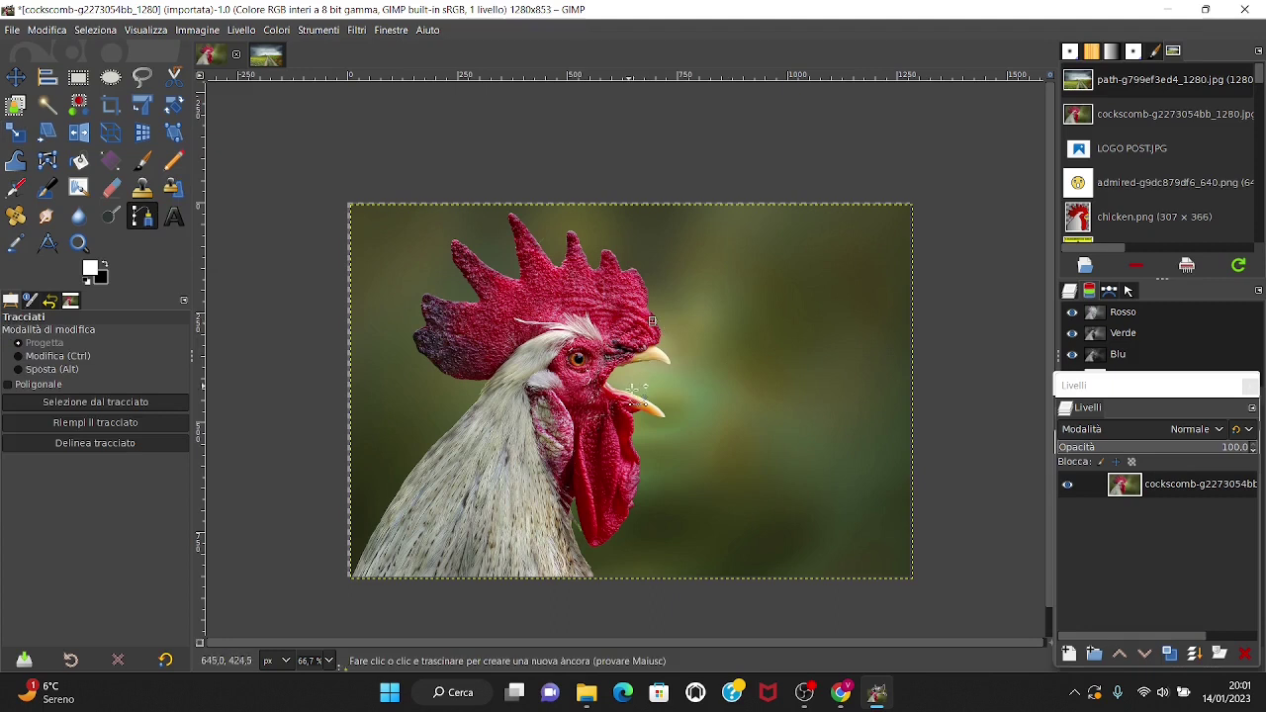
left_click(632, 390)
left_click(639, 463)
left_click(597, 529)
left_click(541, 488)
left_click(510, 424)
left_click(429, 356)
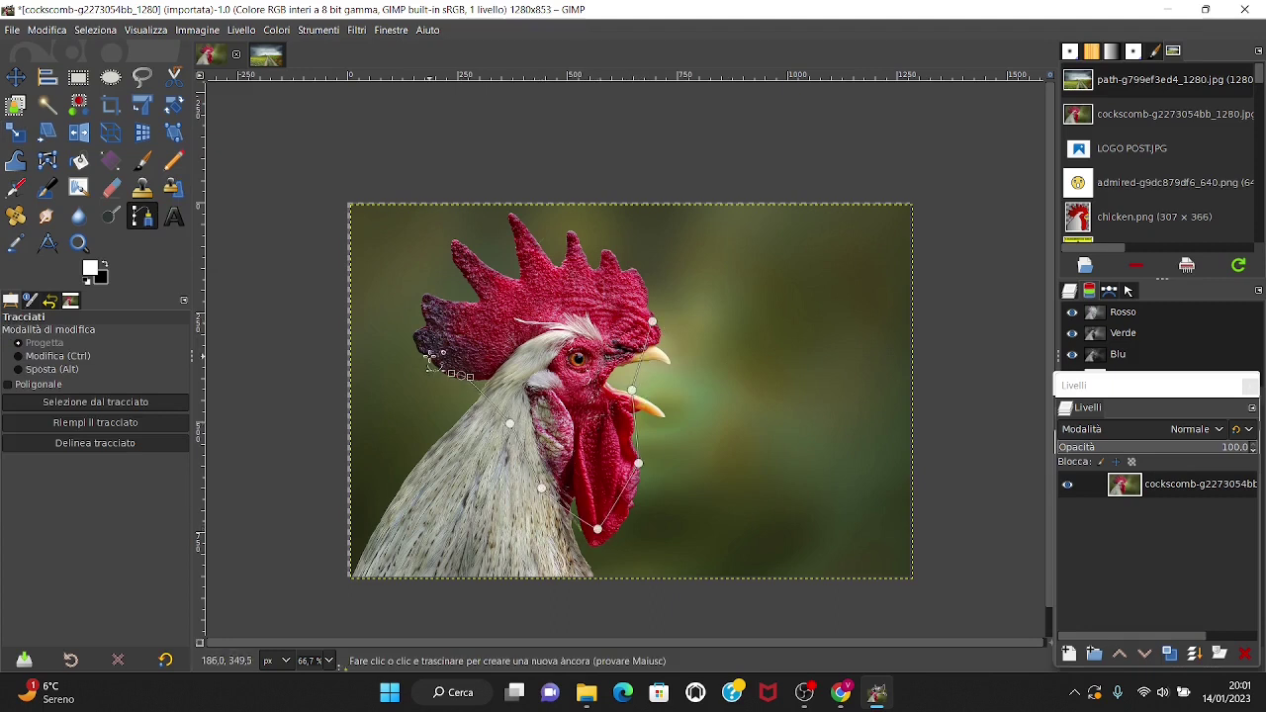
left_click(437, 296)
left_click(482, 237)
left_click(542, 225)
left_click(607, 232)
left_click(637, 247)
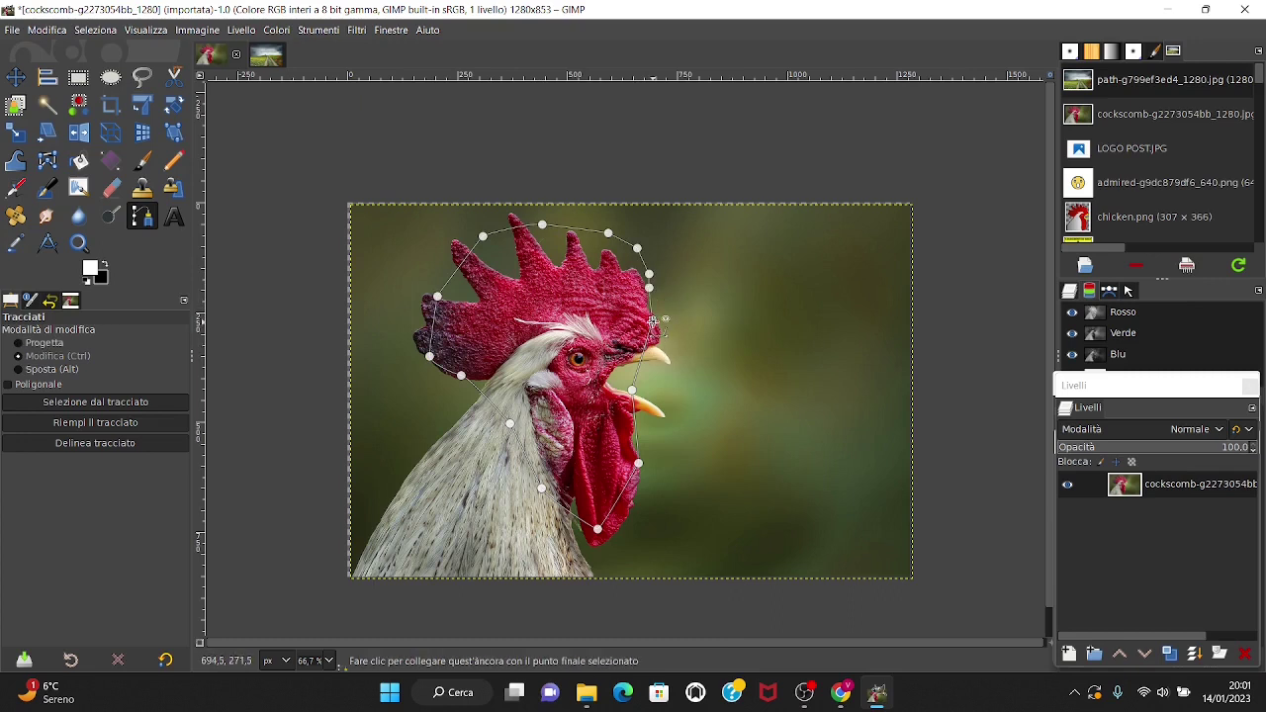
left_click(653, 322, "ctrl")
left_click_drag(650, 275, 654, 262)
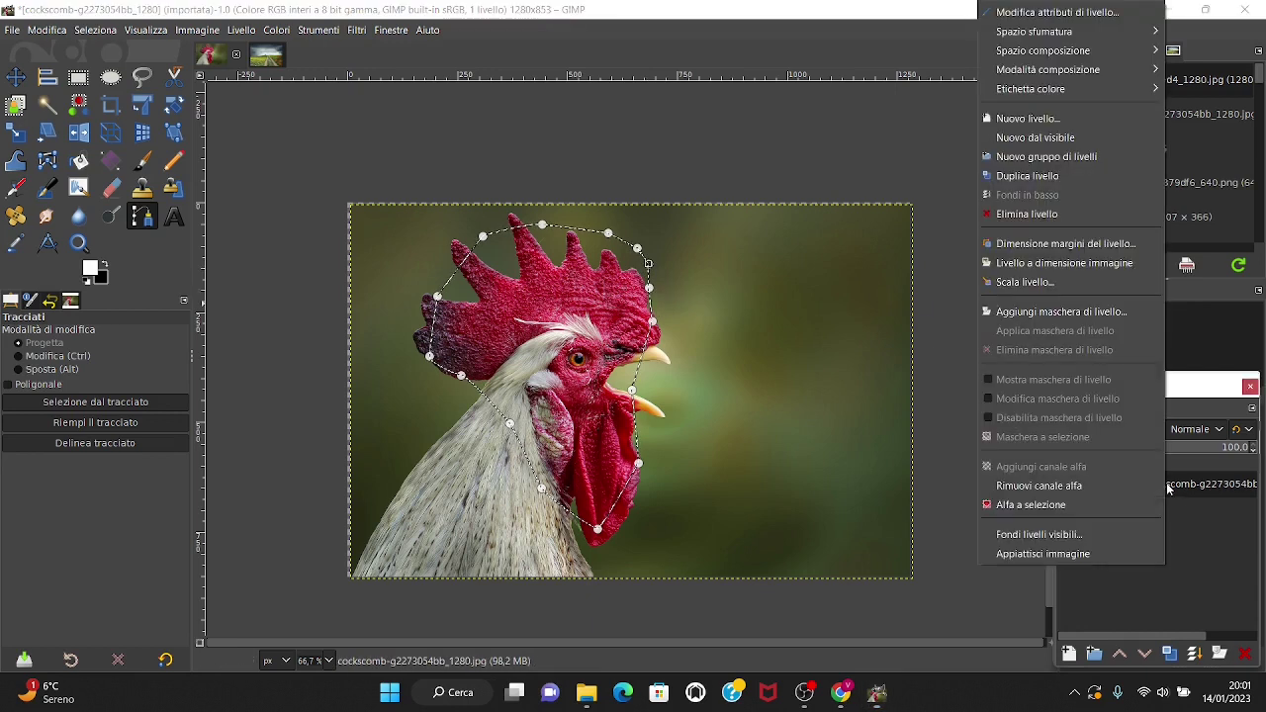
Invert the selection with Selezione > Inverti so it covers the background.
right_click(1168, 487)
left_click(634, 237)
left_click(109, 32)
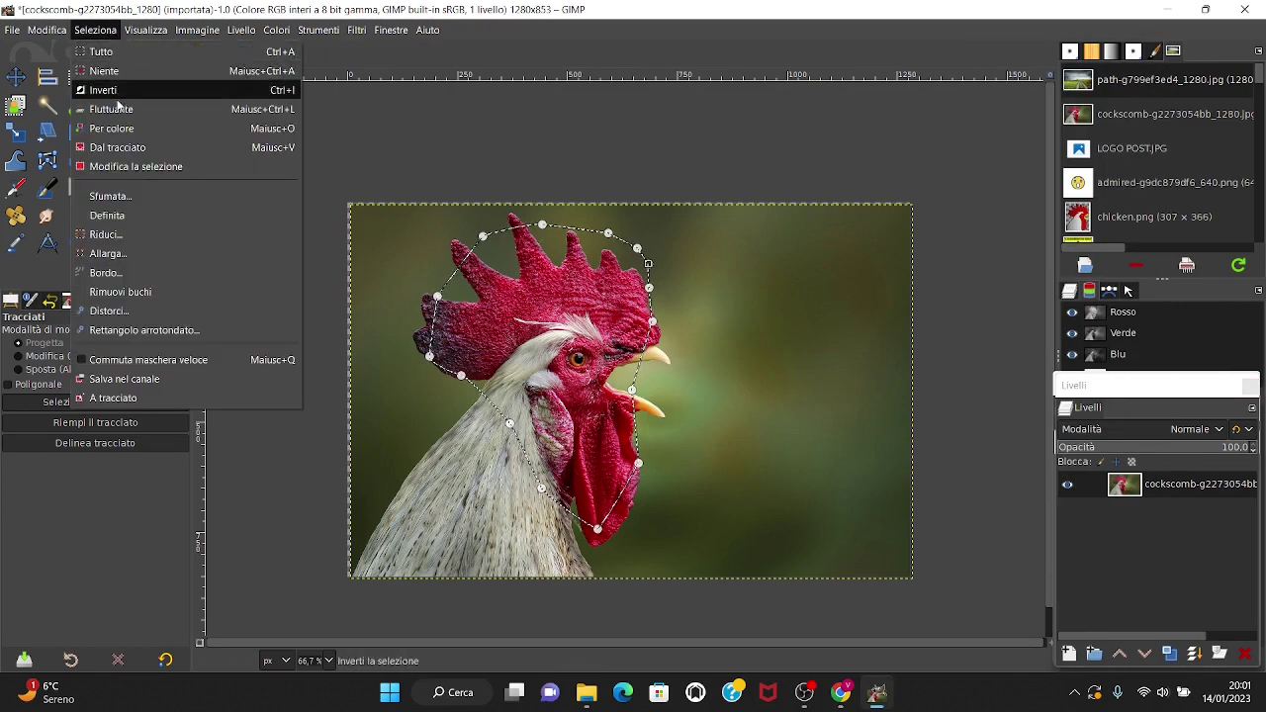
left_click(113, 89)
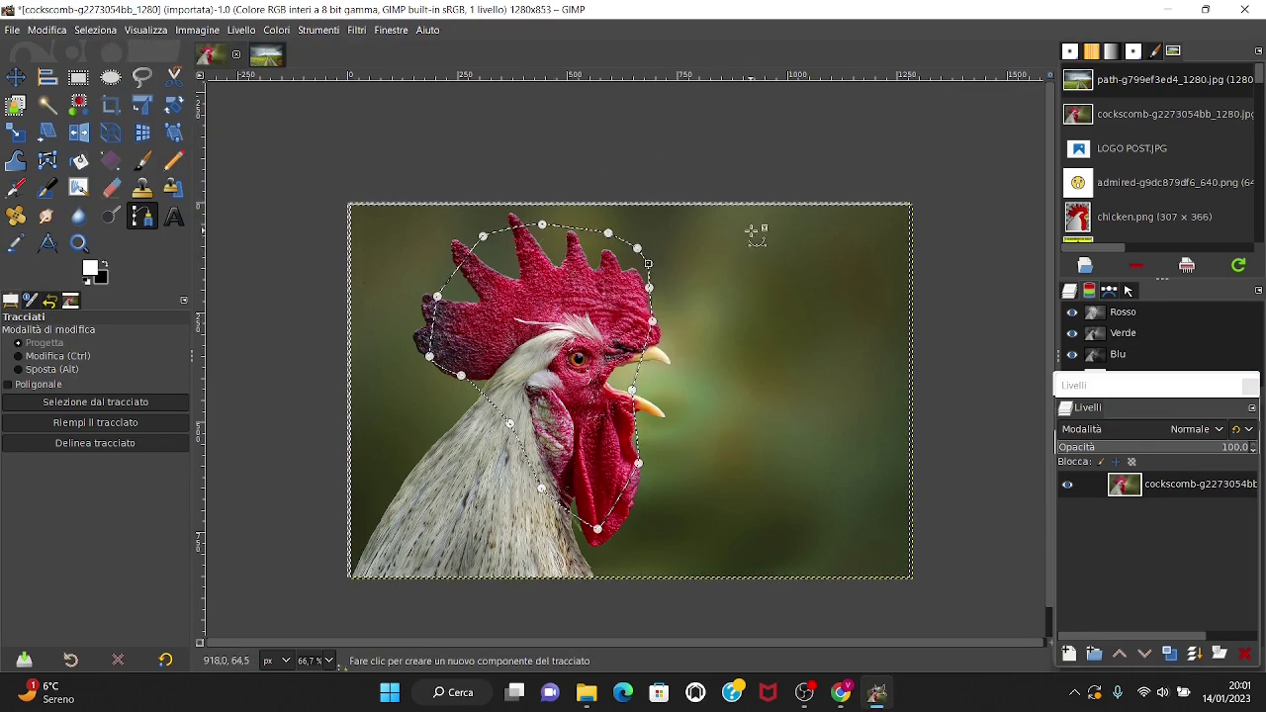
Delete the background, then undo the deletion and switch to the Move tool.
key("Delete")
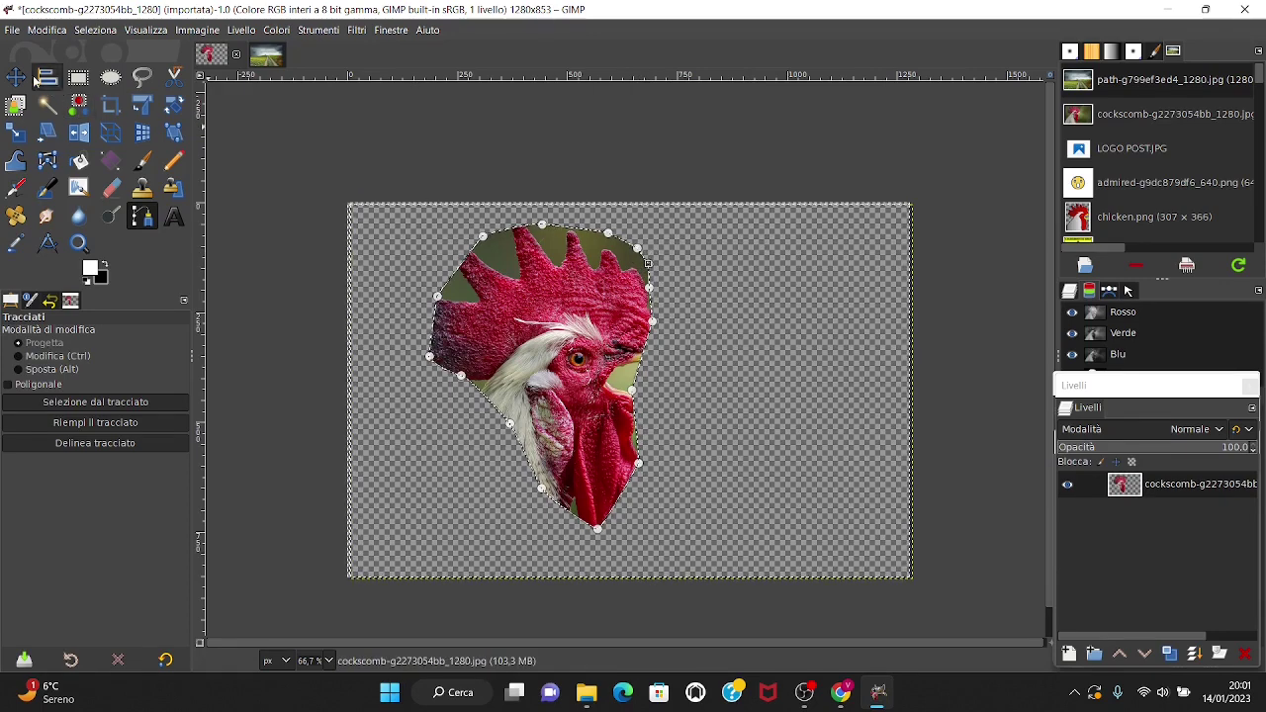
key("m")
key("ctrl+z")
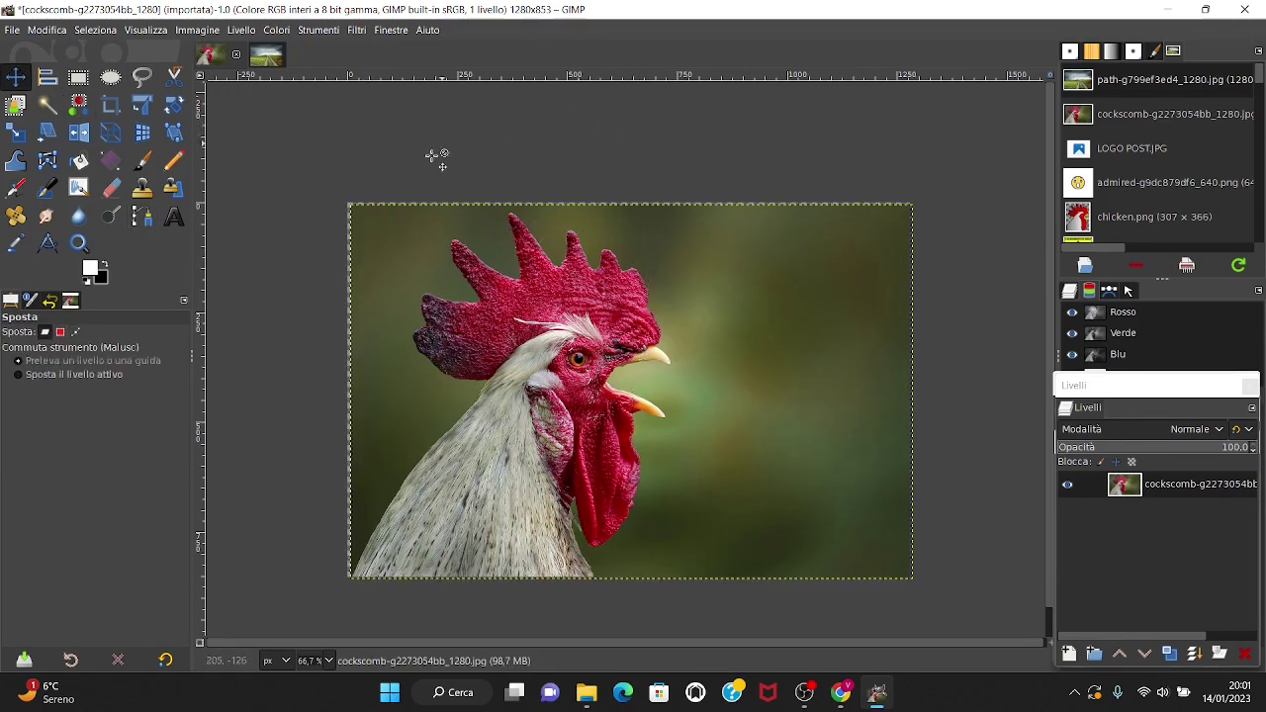
left_click(176, 219)
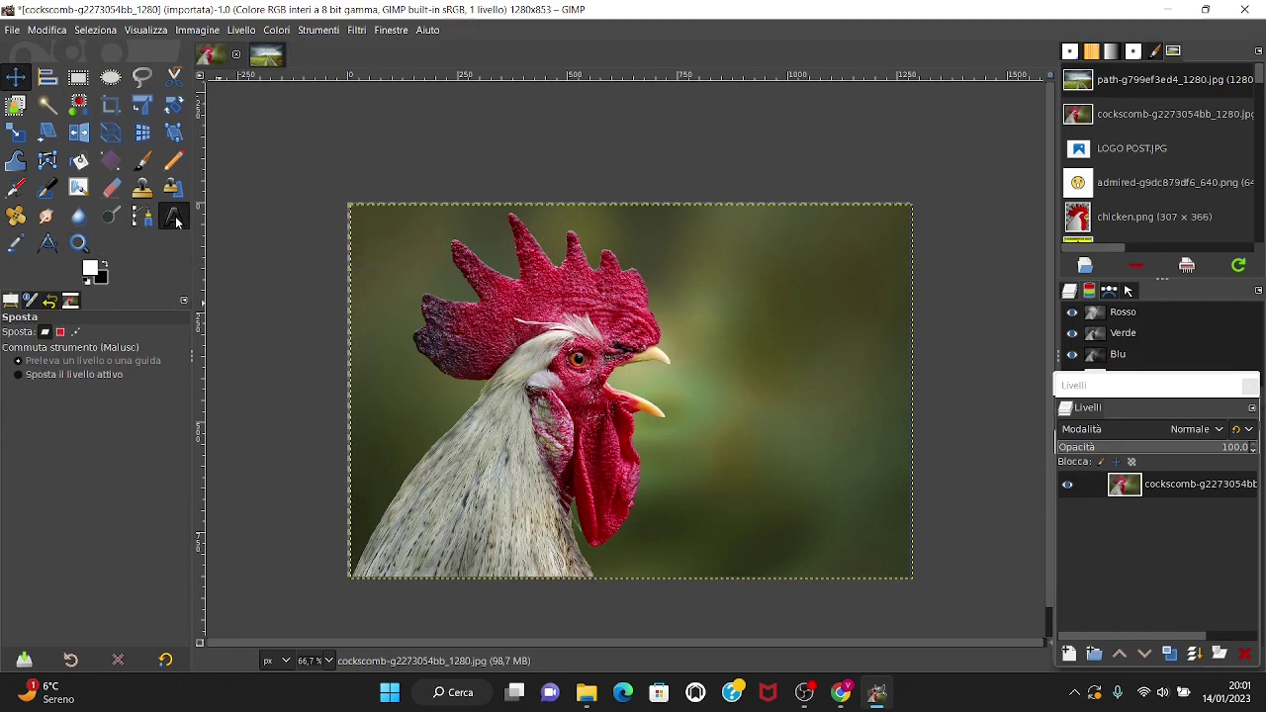
left_click(683, 297)
type("tes")
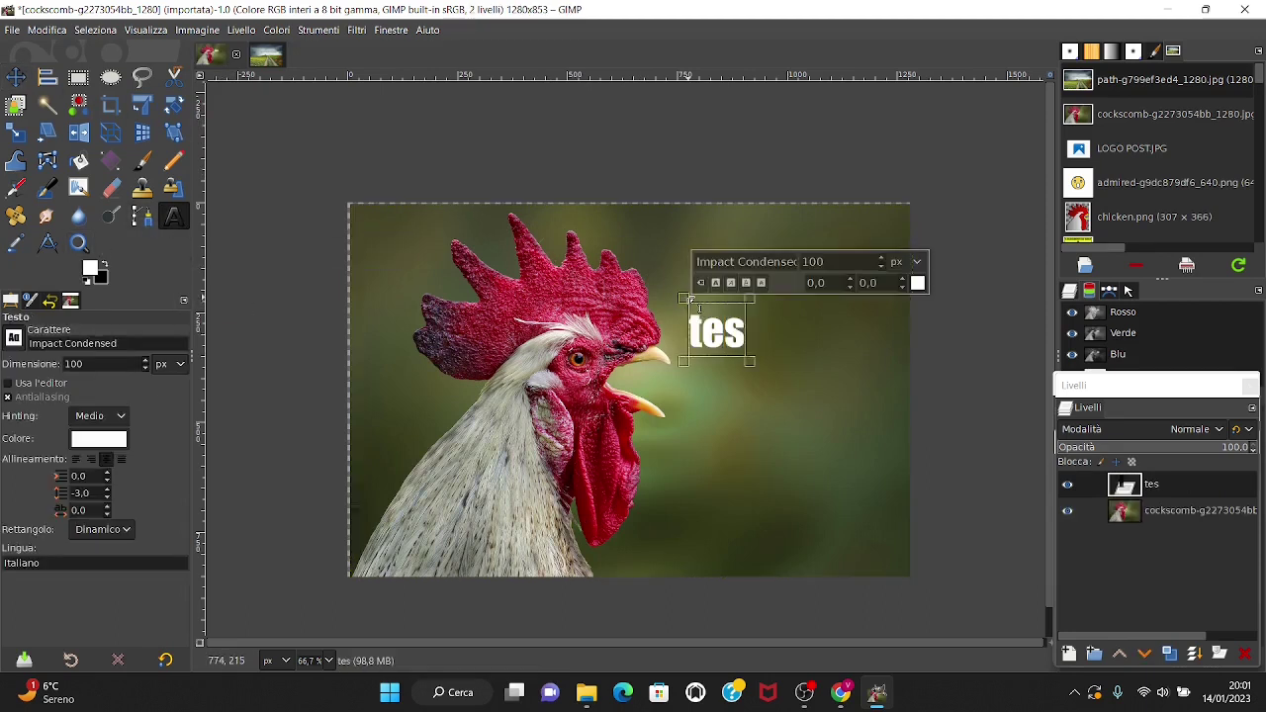
type("to")
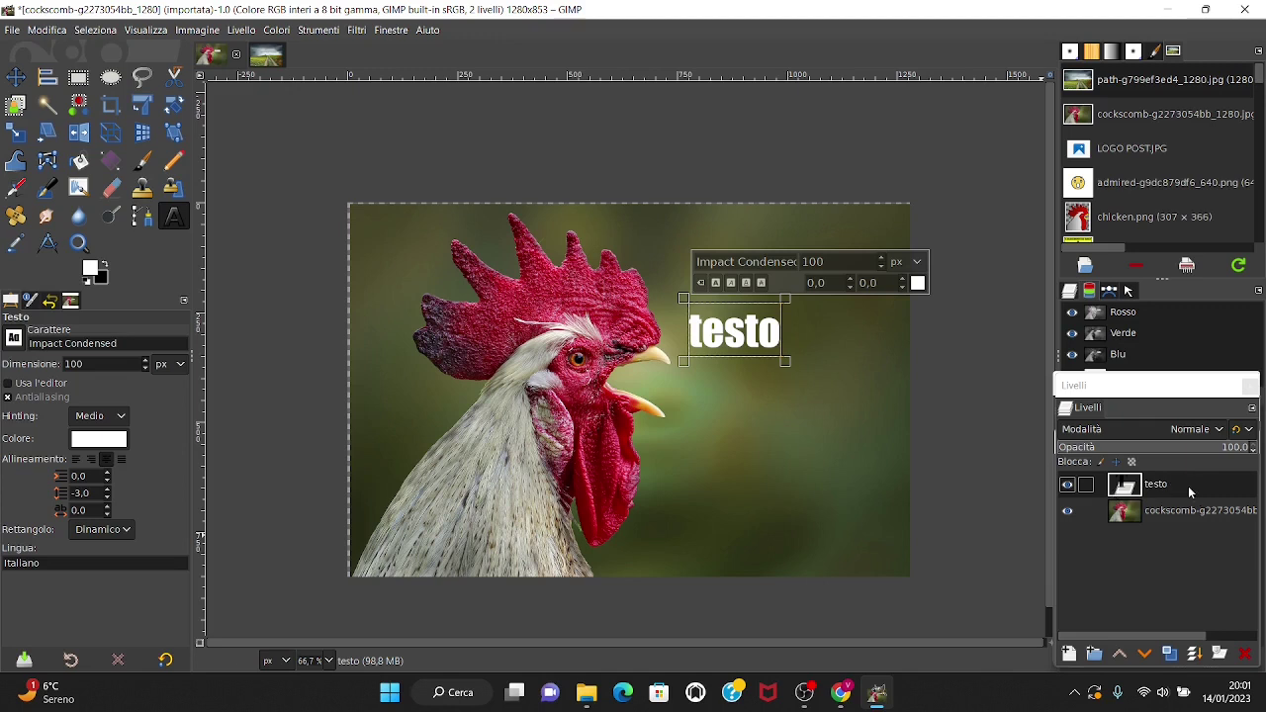
left_click(1067, 485)
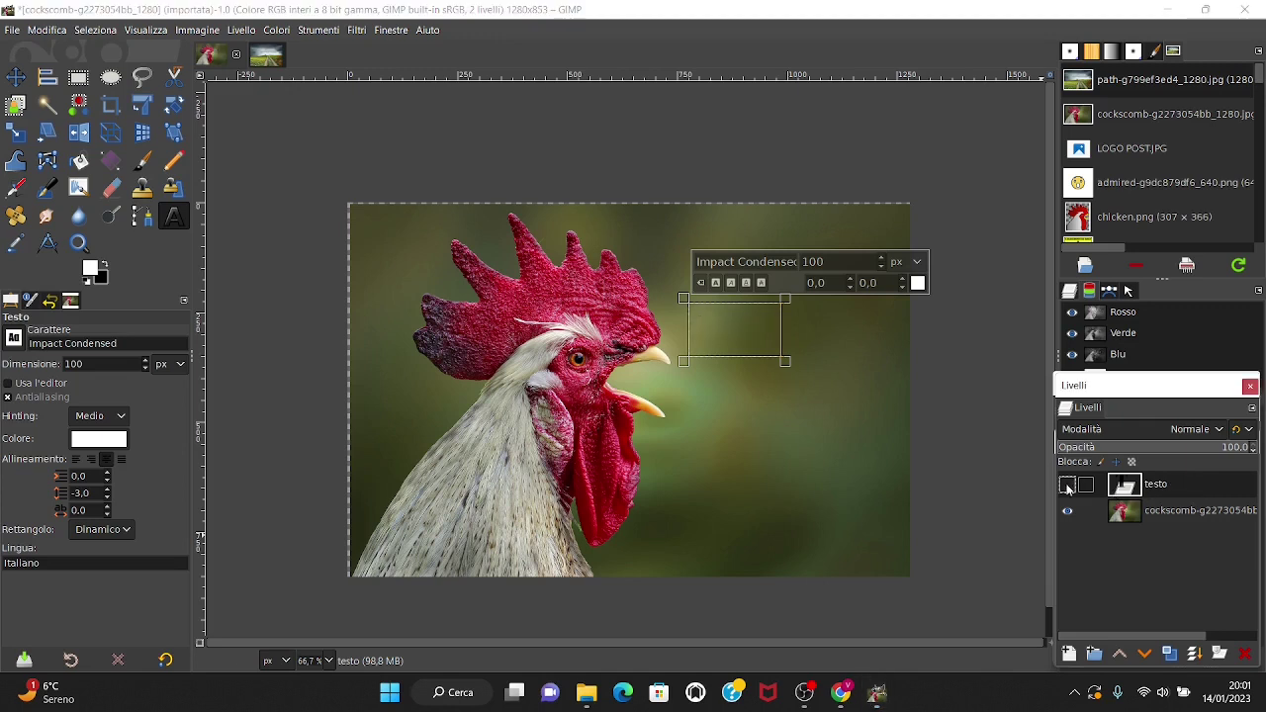
left_click(1067, 485)
left_click(1068, 485)
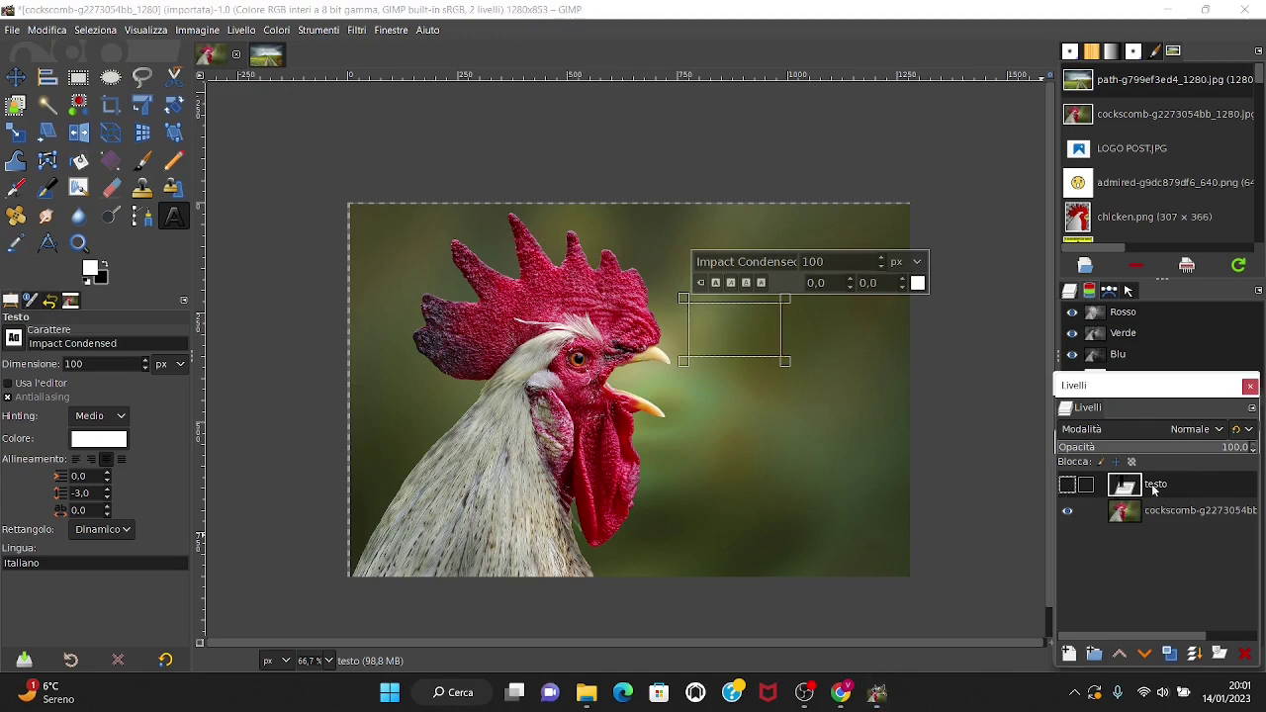
left_click(1067, 484)
left_click(1246, 657)
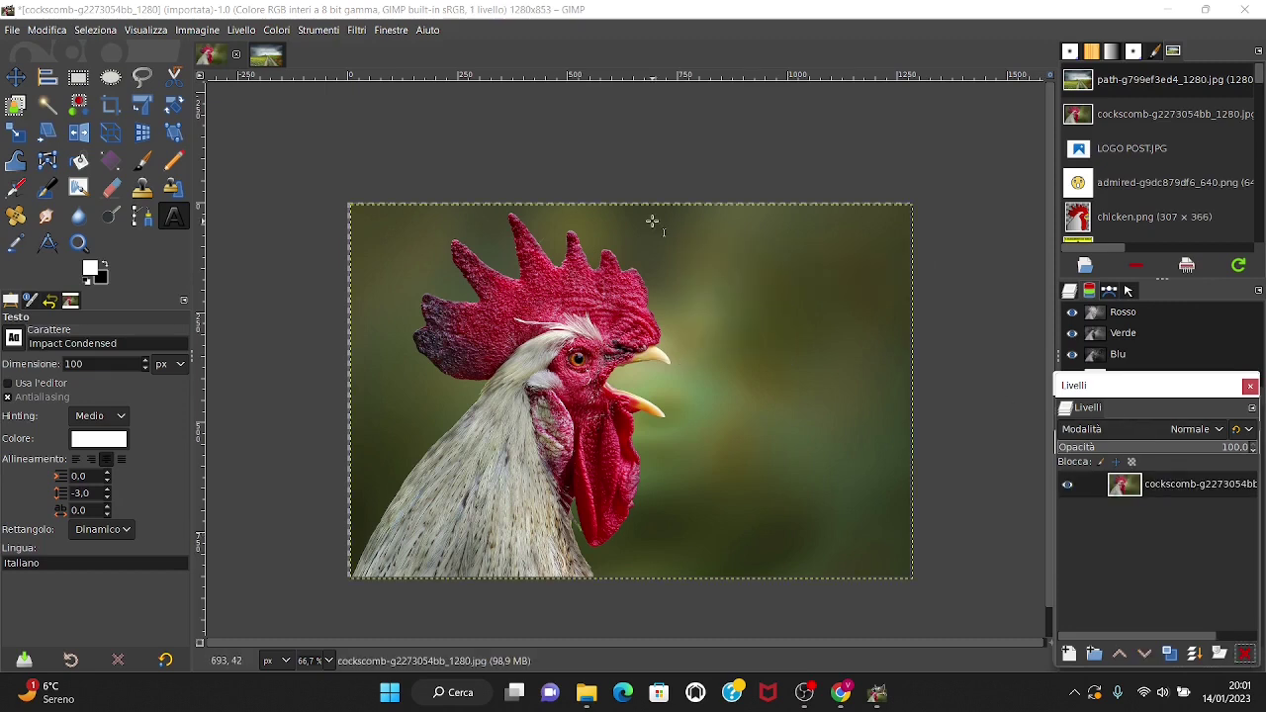
Try a Colori > Curve adjustment on the photo, then close it without applying.
left_click(276, 30)
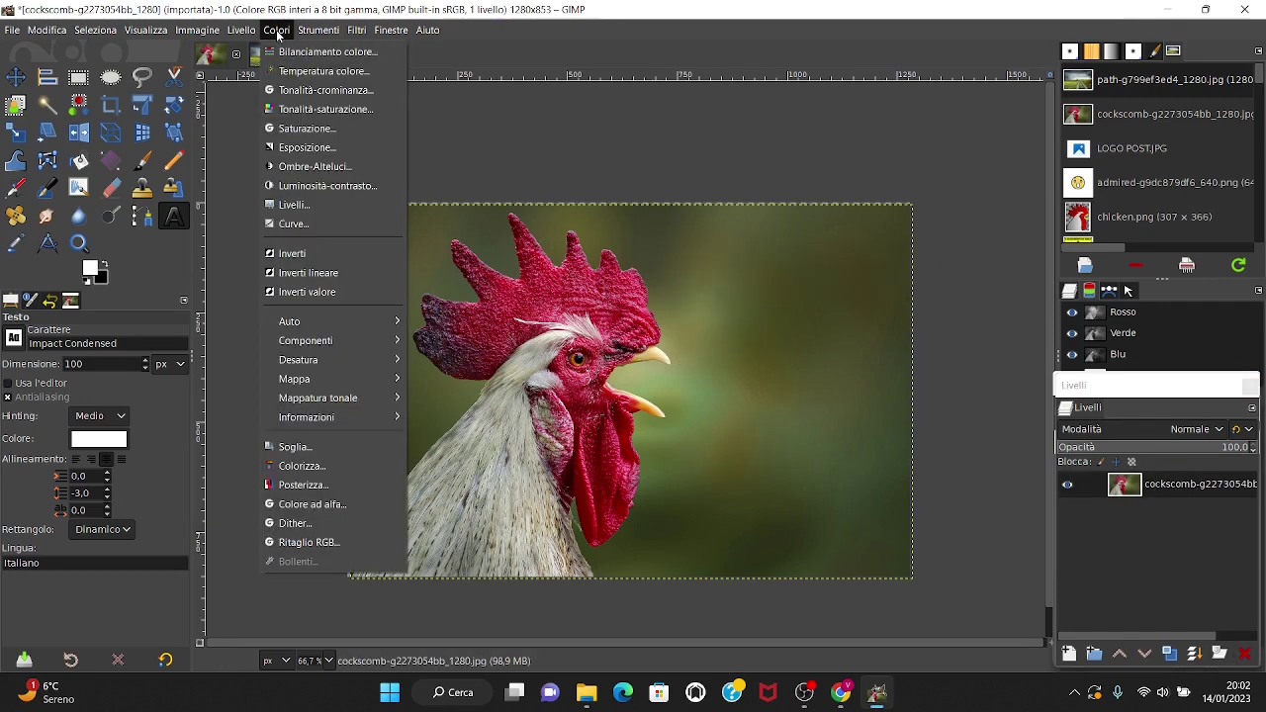
left_click(294, 224)
left_click_drag(103, 307, 119, 317)
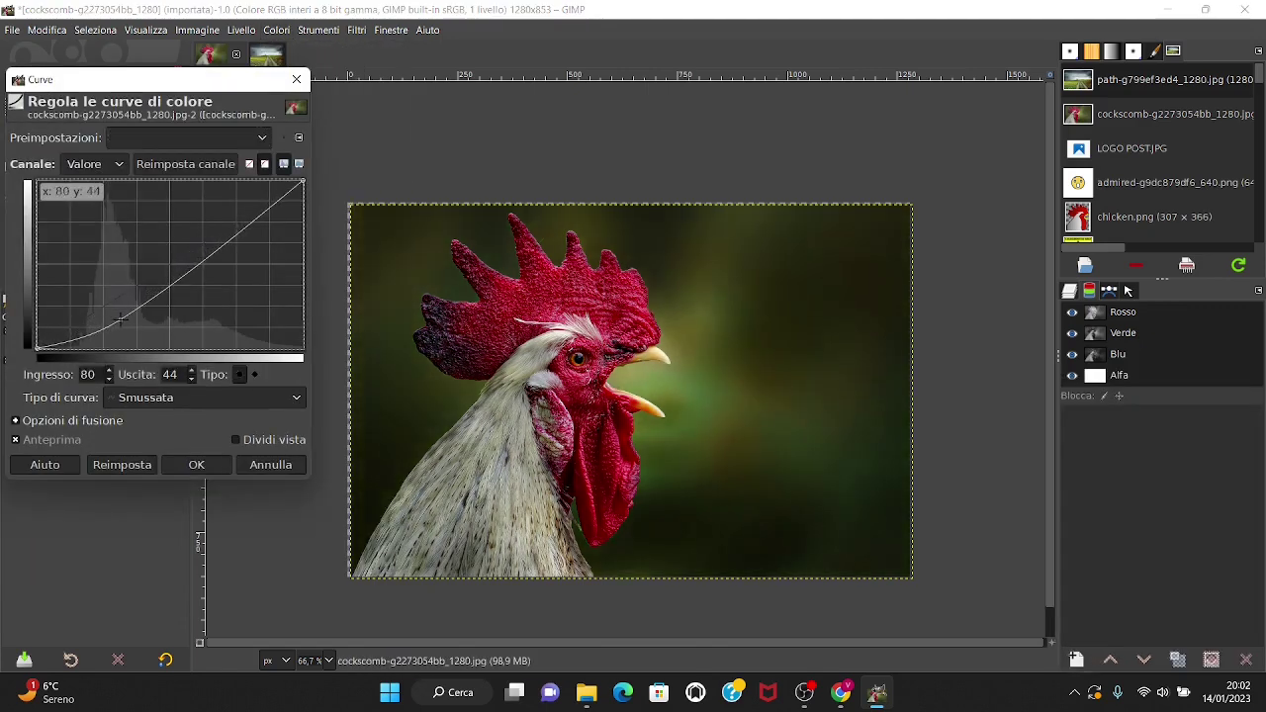
left_click_drag(218, 244, 217, 222)
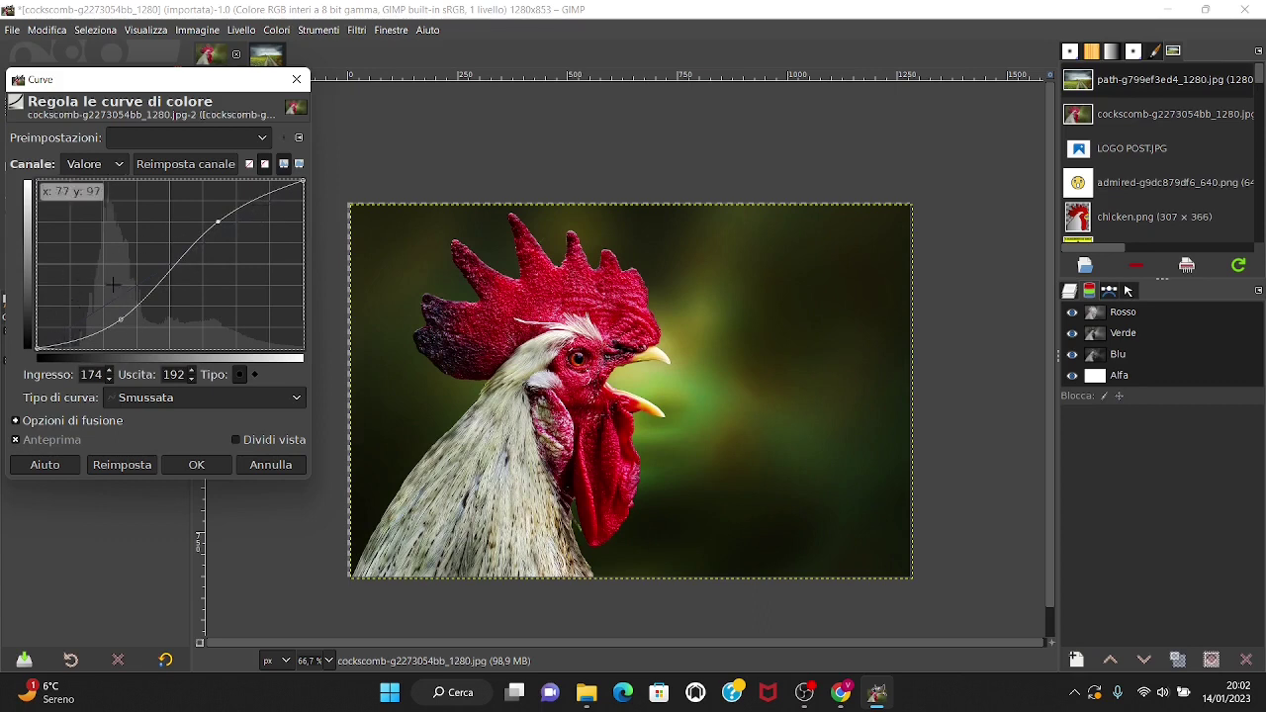
left_click(297, 79)
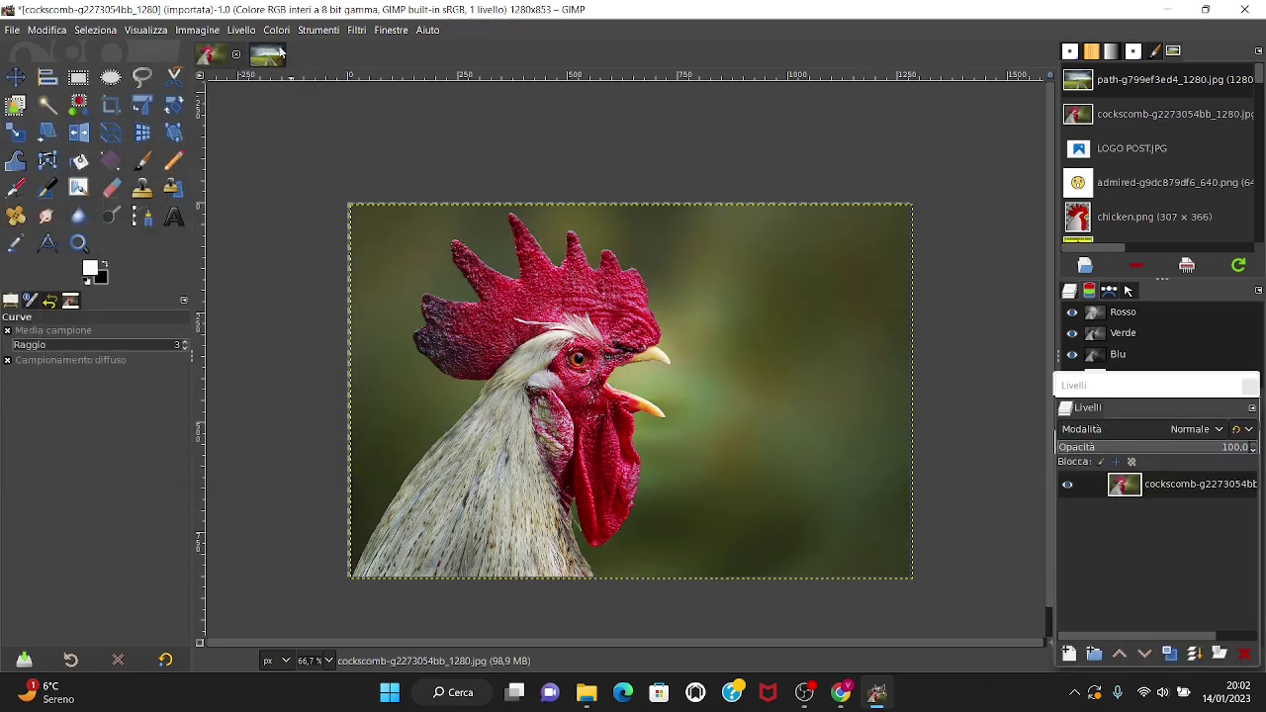
Open Colori > Saturazione and drag the Scale down to 0,000.
left_click(275, 31)
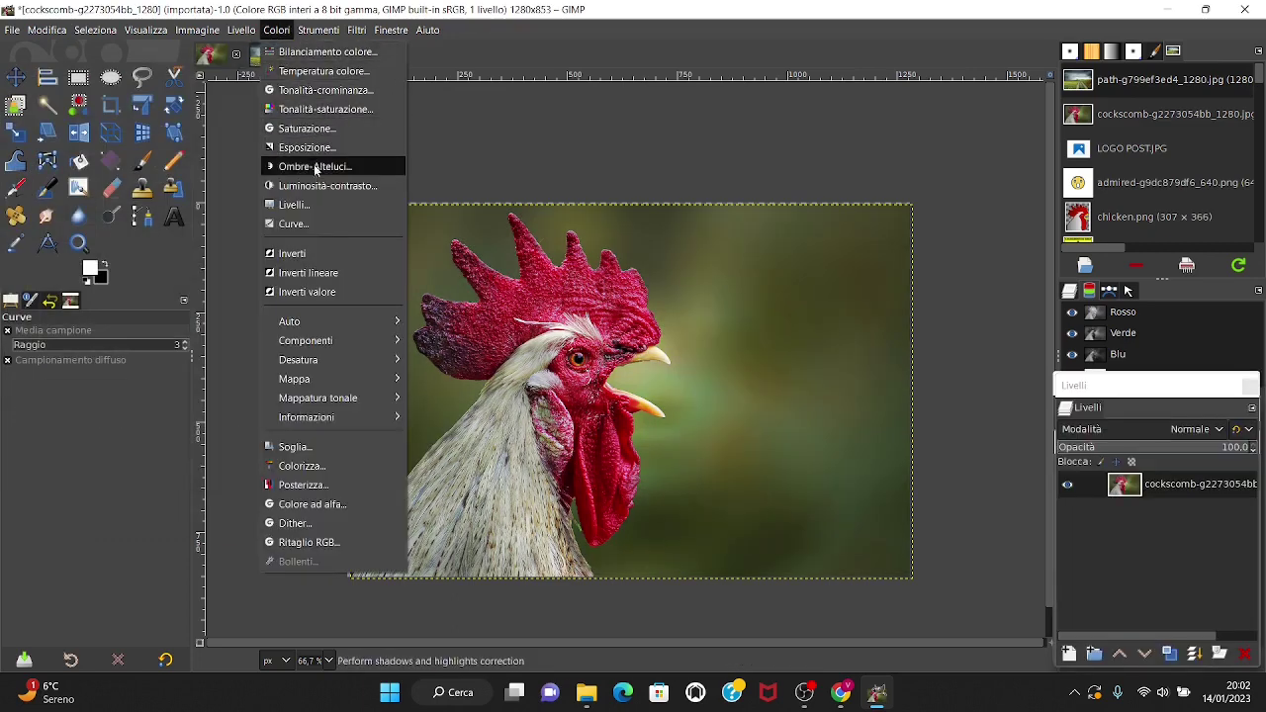
left_click(306, 127)
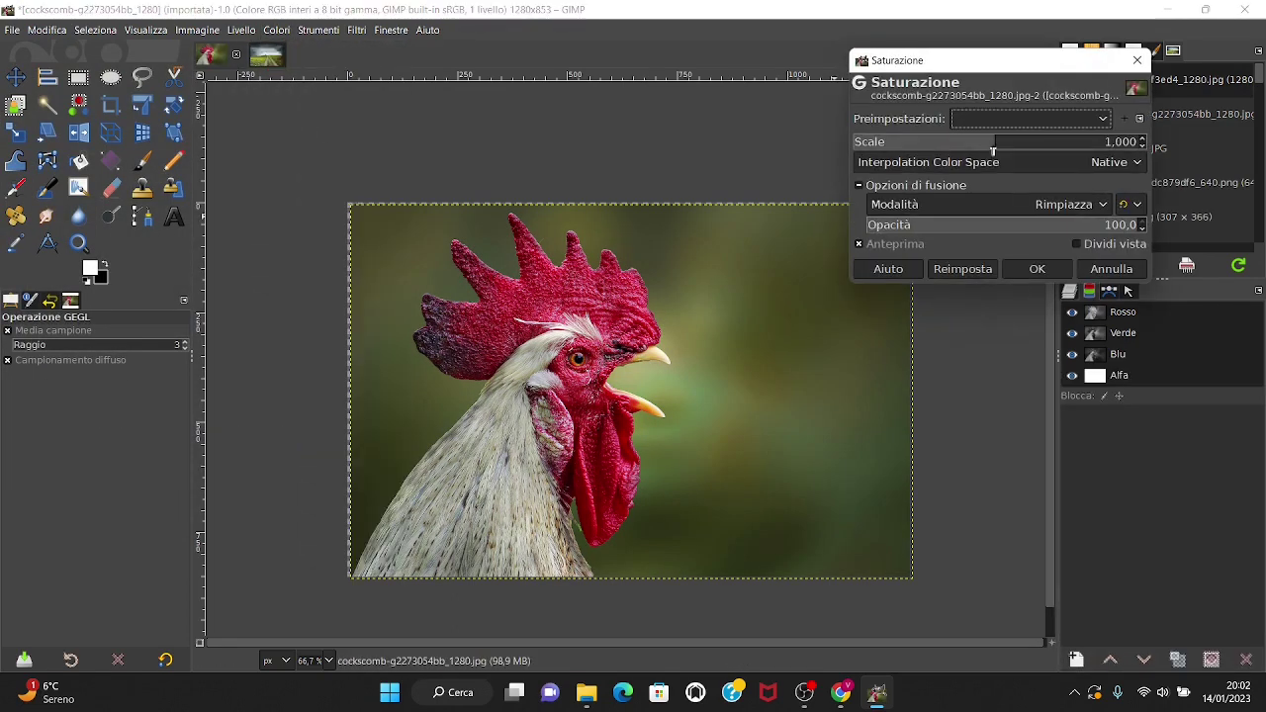
mouse_move(996, 150)
left_mouse_down()
mouse_move(1040, 146)
mouse_move(839, 138)
left_mouse_up()
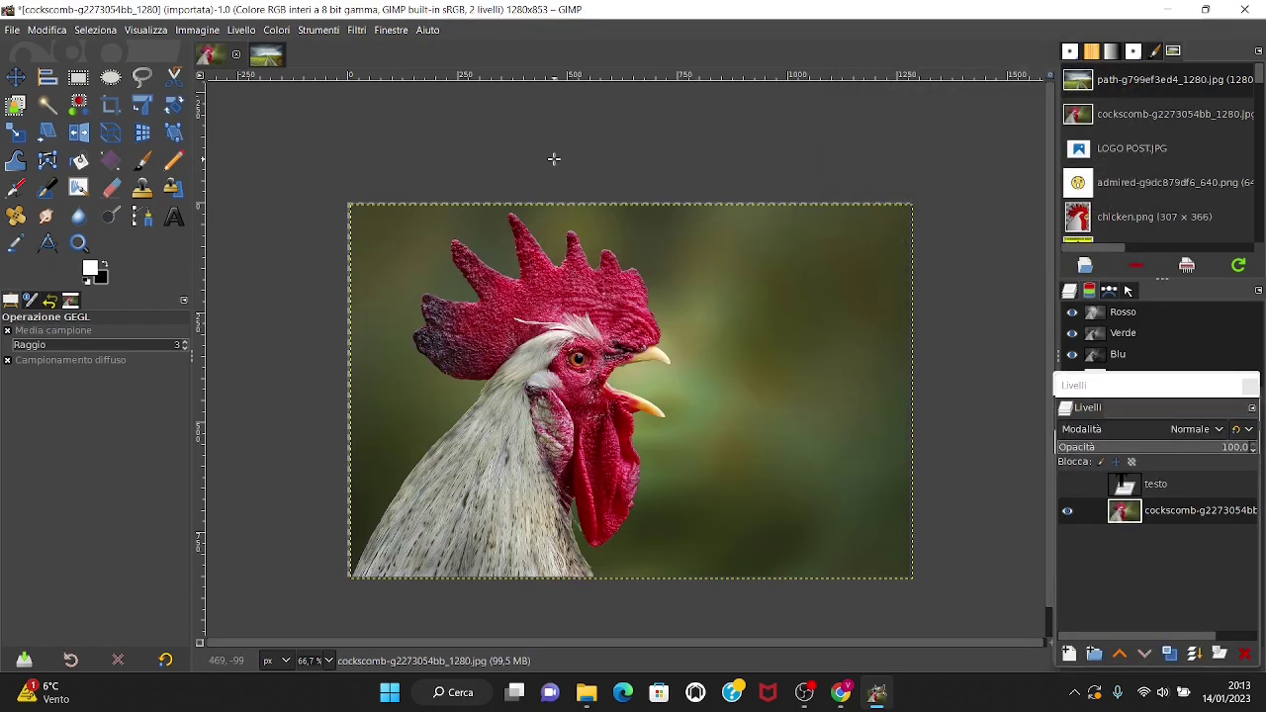
left_click(357, 31)
mouse_move(382, 139)
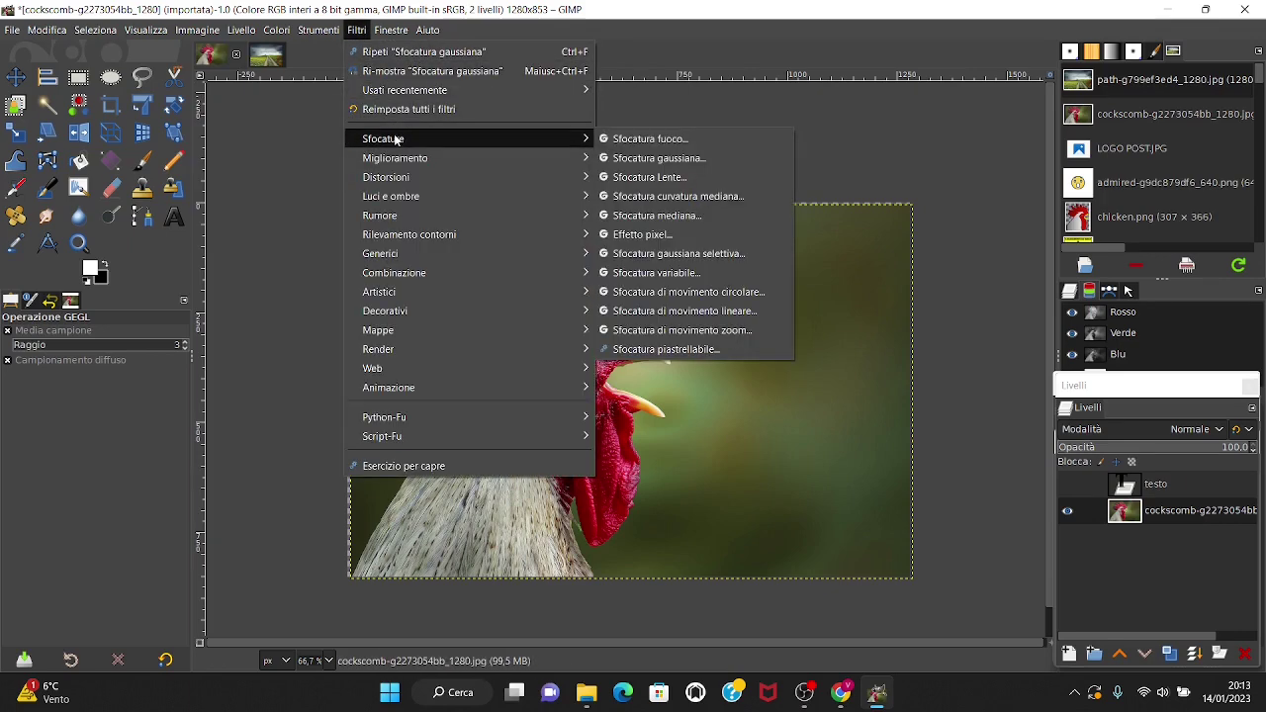
left_click(700, 159)
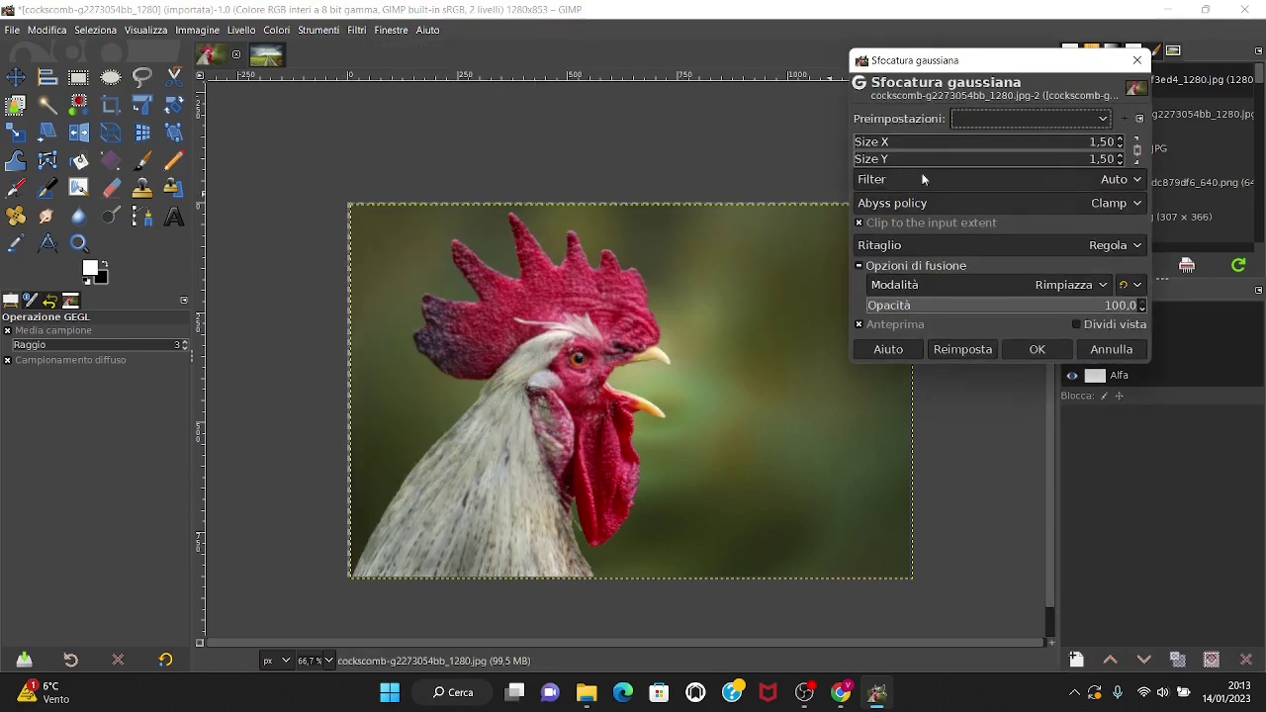
left_click_drag(866, 145, 885, 159)
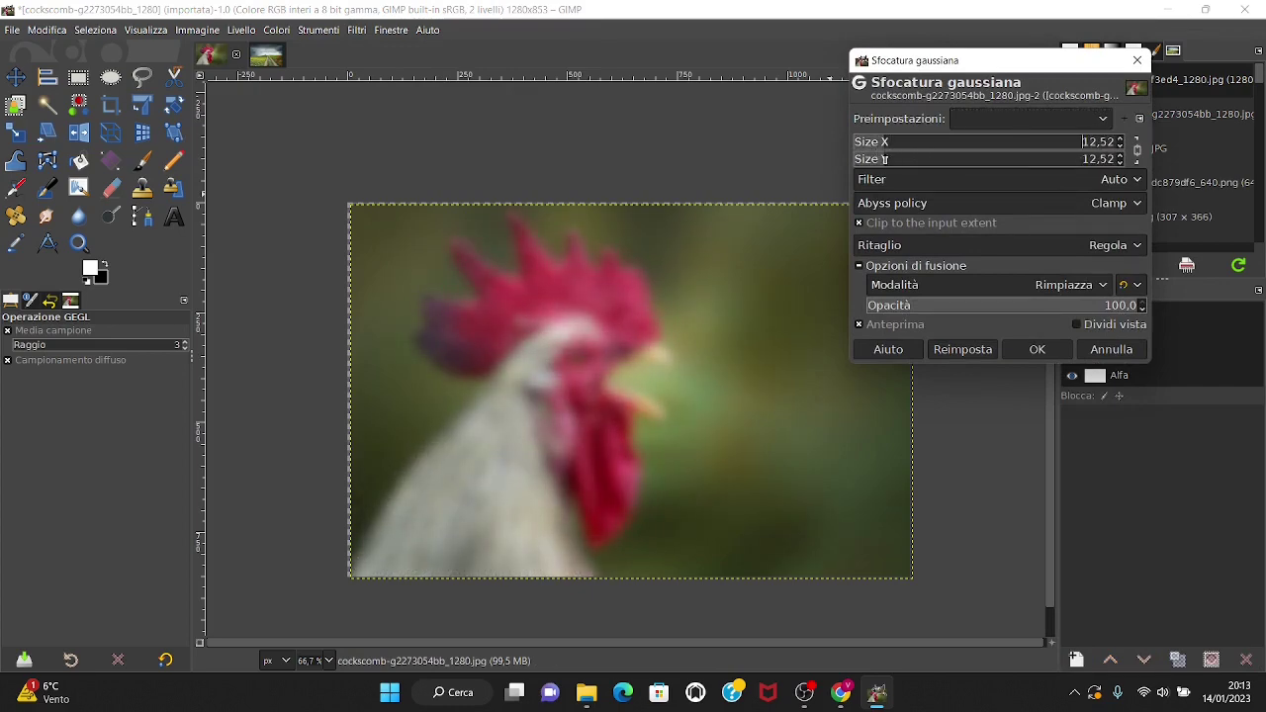
left_click(1138, 60)
left_click(357, 30)
mouse_move(394, 159)
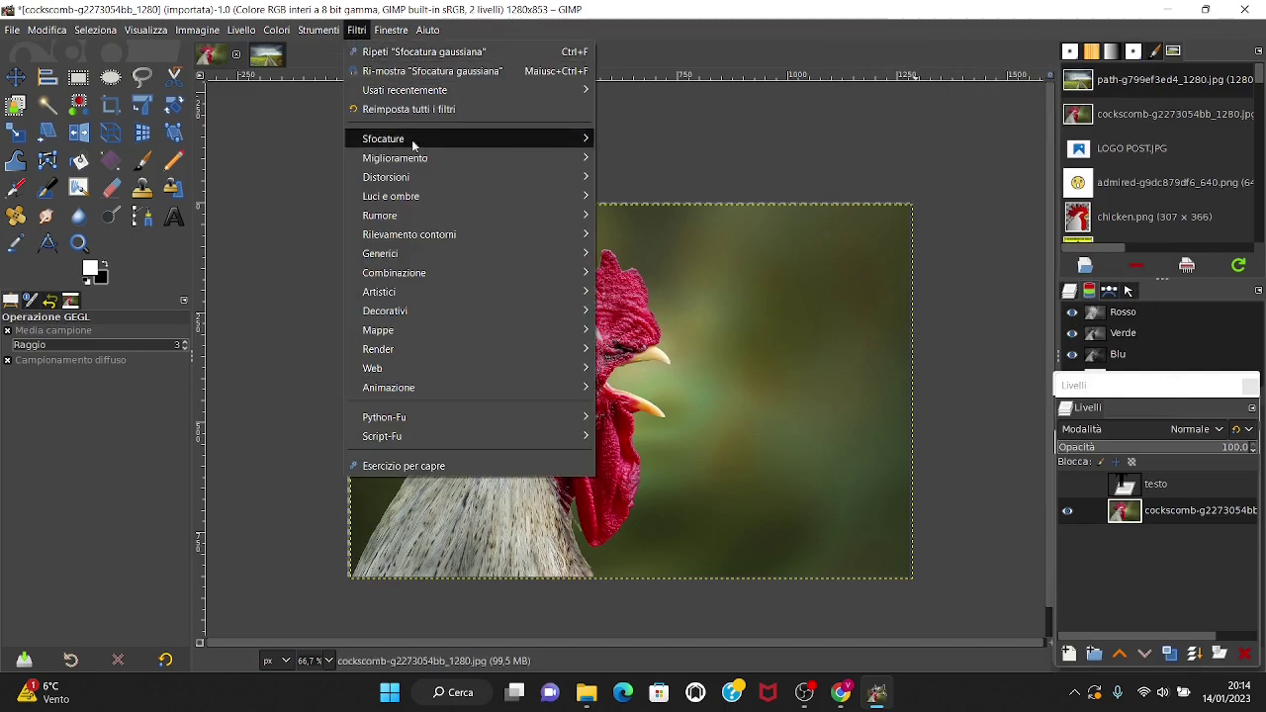
left_click(661, 285)
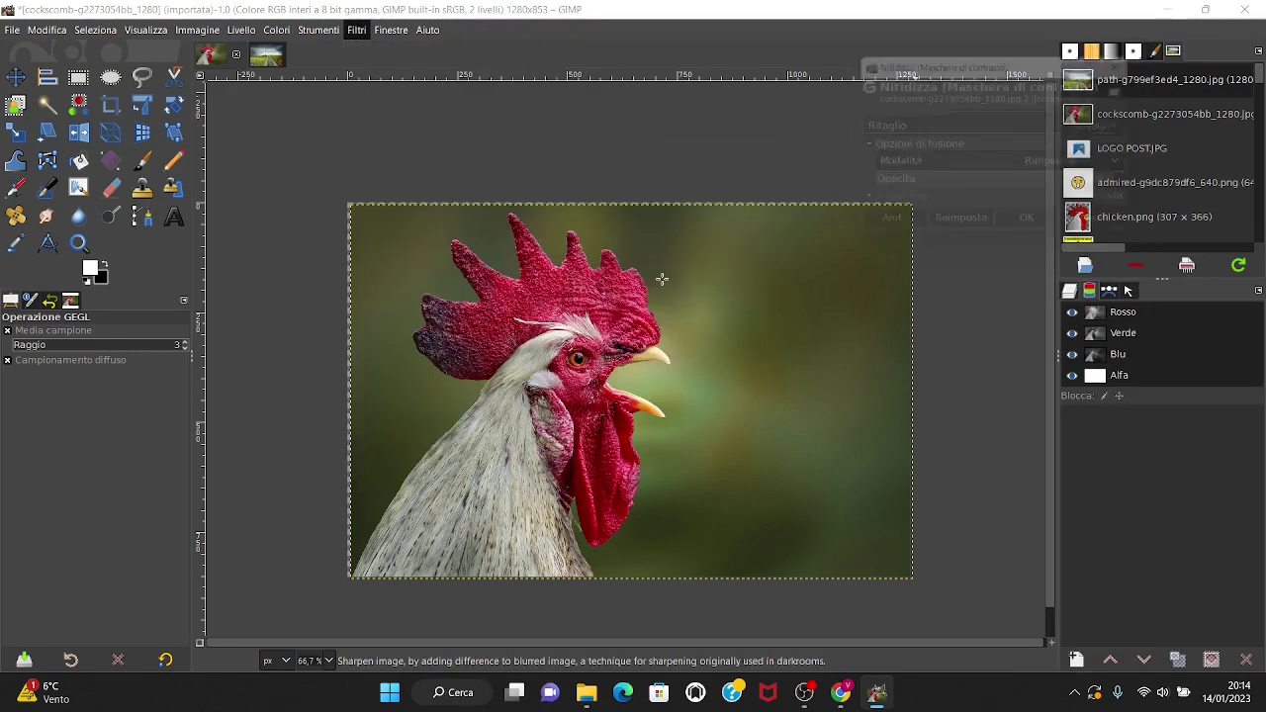
mouse_move(964, 158)
left_mouse_down()
mouse_move(996, 156)
mouse_move(986, 143)
left_mouse_up()
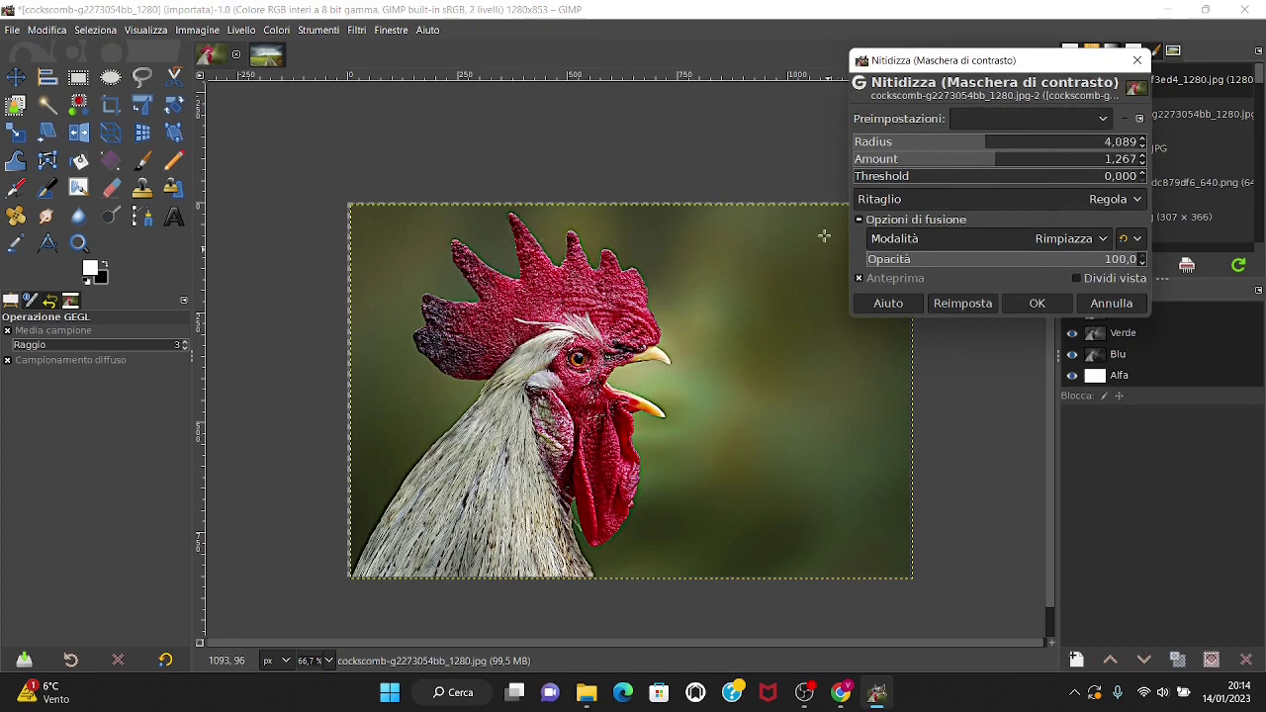
left_click(1077, 279)
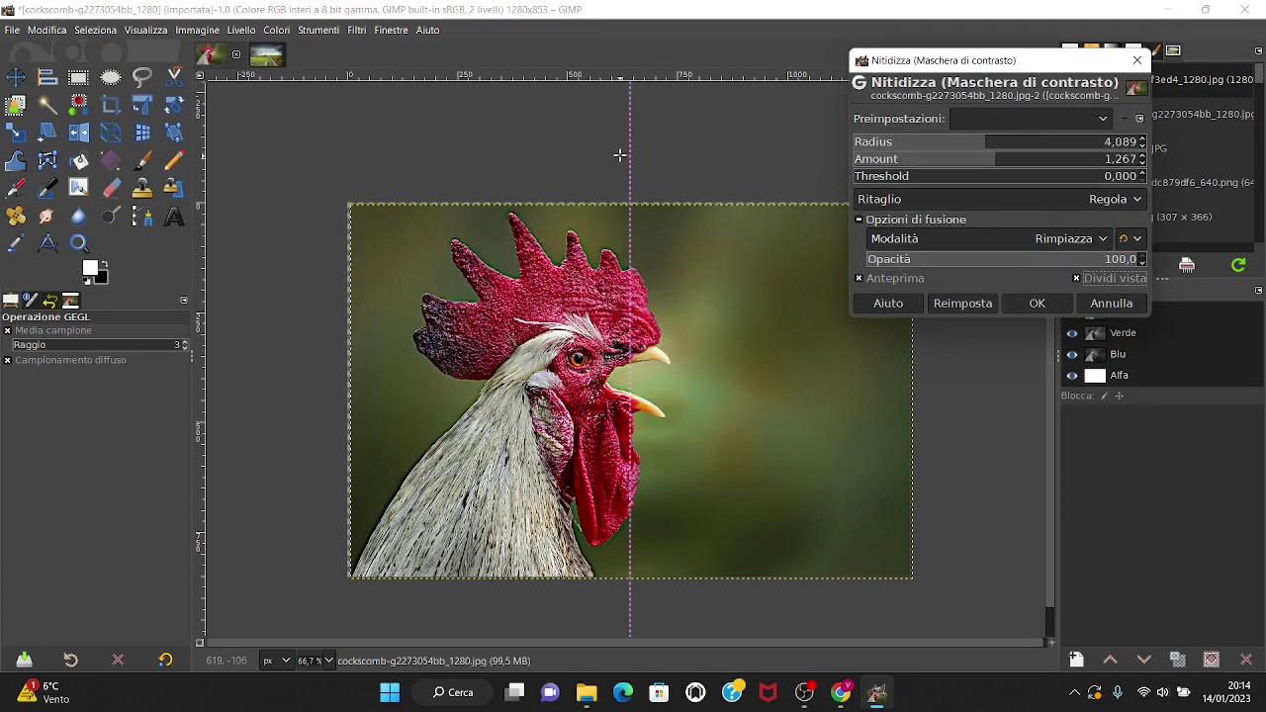
mouse_move(630, 144)
left_mouse_down()
mouse_move(563, 174)
mouse_move(576, 183)
left_mouse_up()
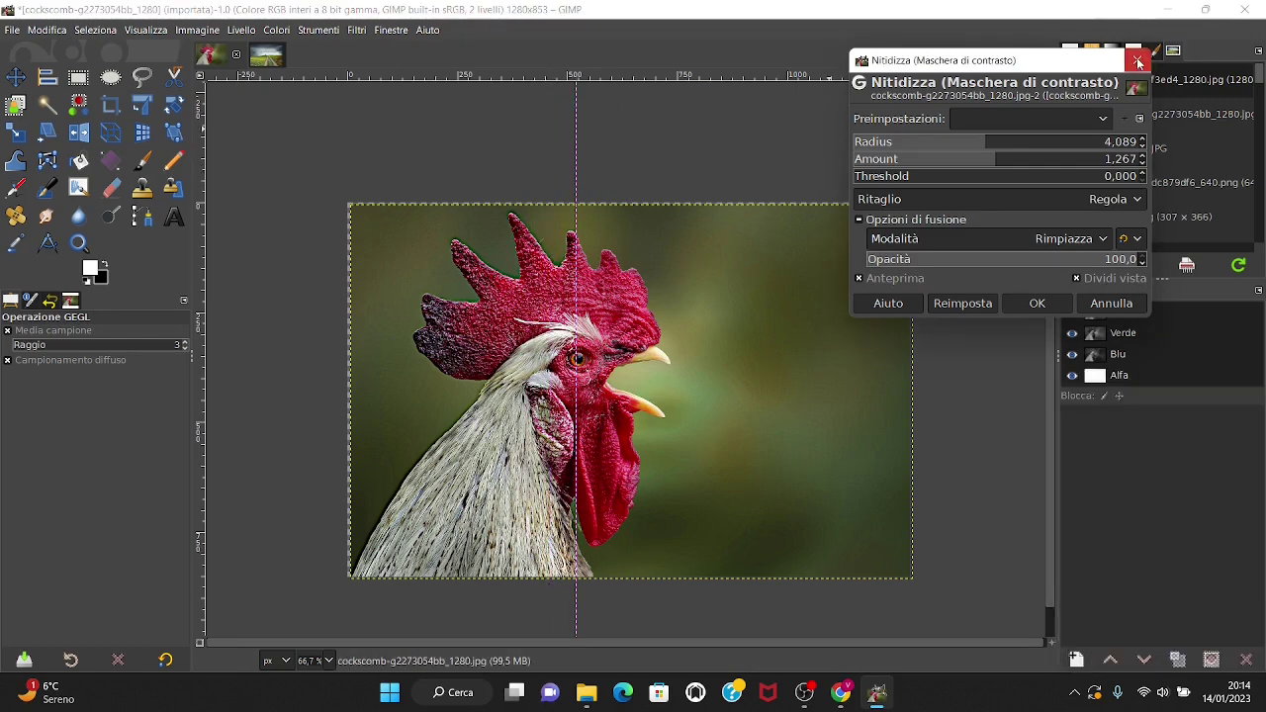
left_click(1137, 62)
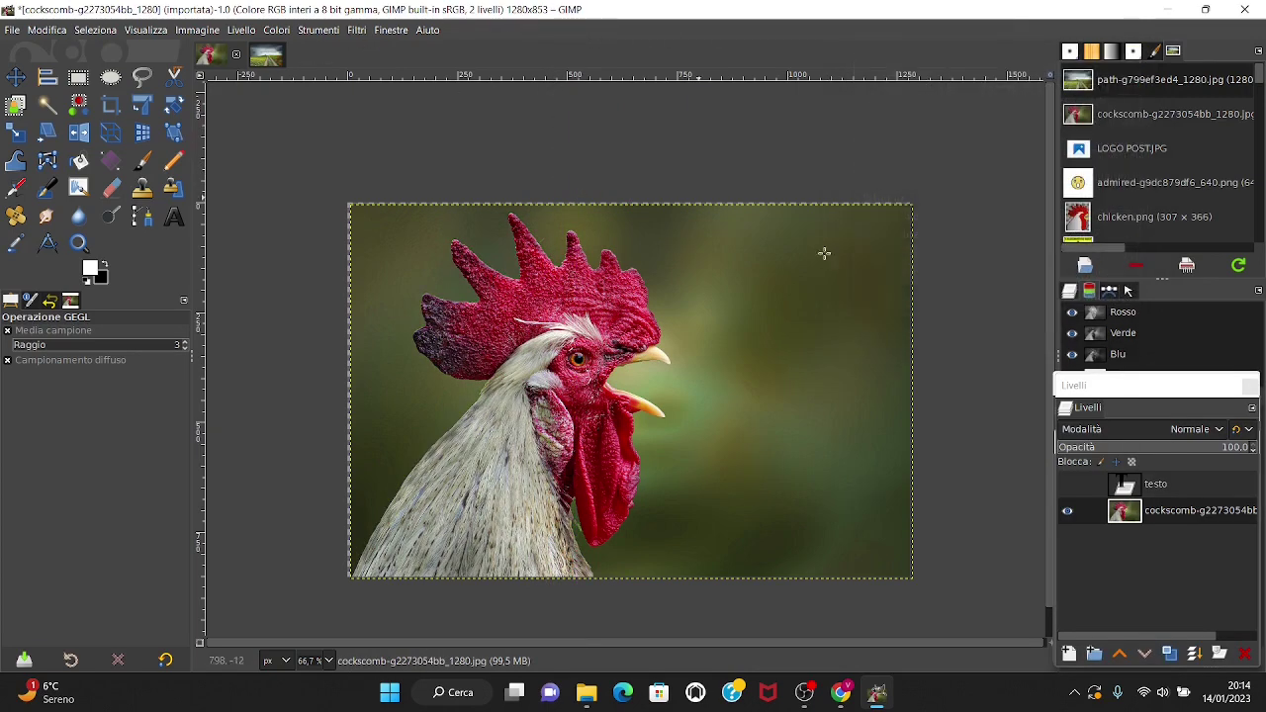
Show the testo layer and apply a black Ombra lunga shadow at about 125°.
left_click(1163, 492)
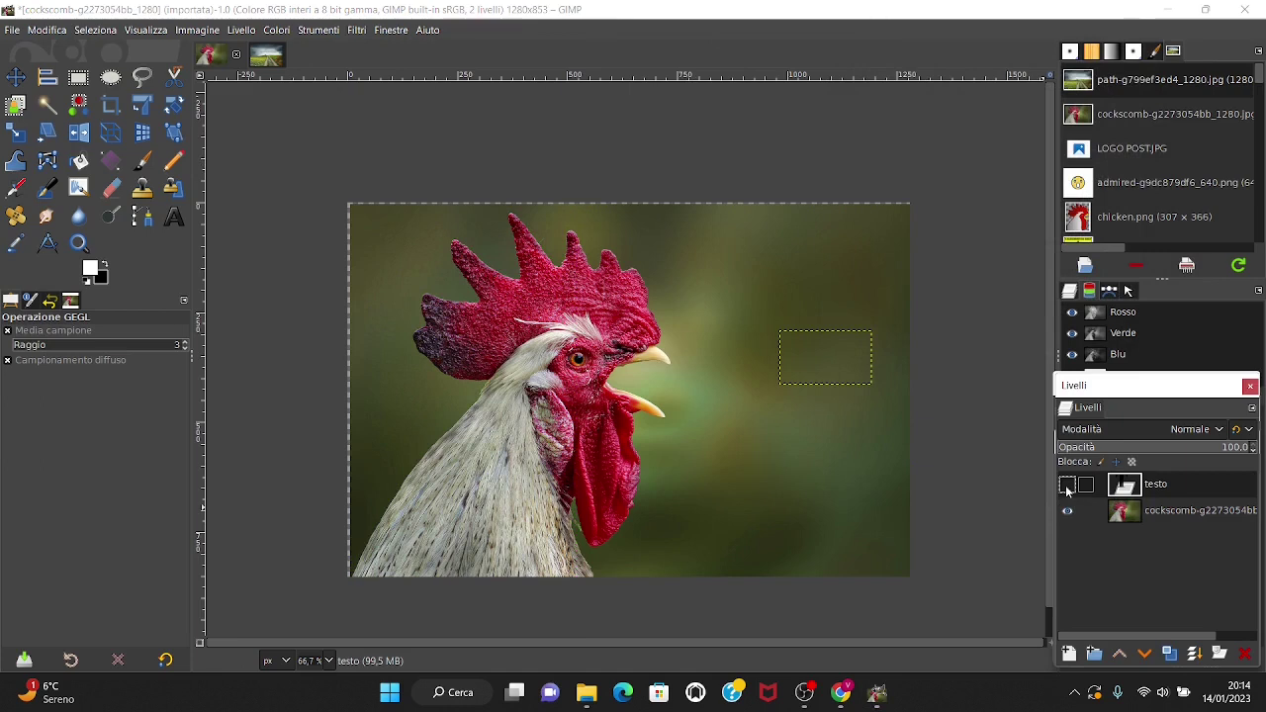
left_click(1067, 484)
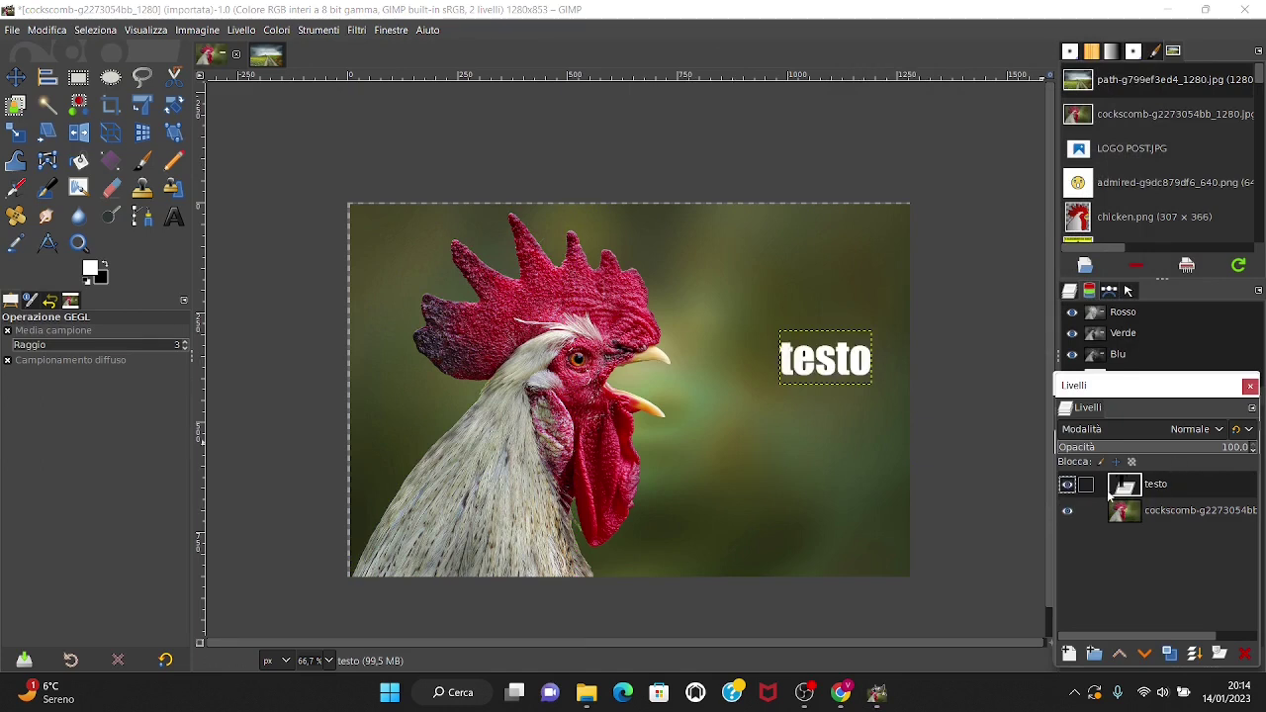
left_click(356, 30)
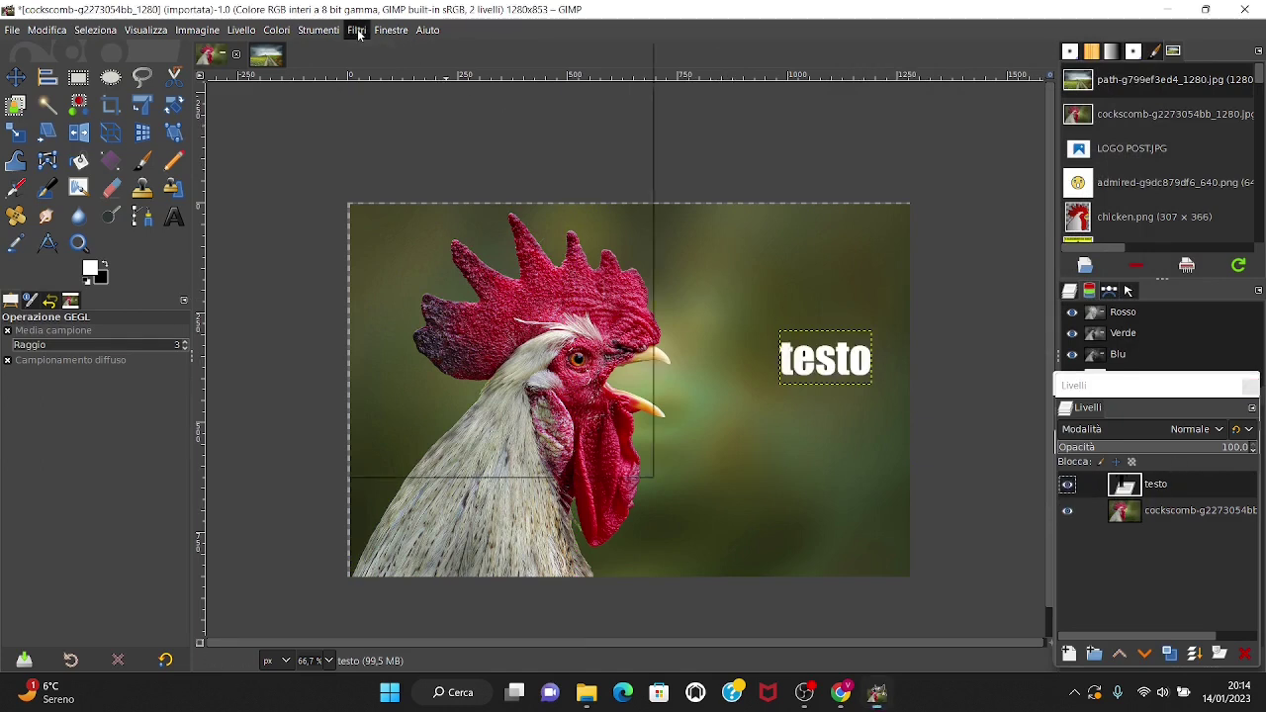
mouse_move(392, 196)
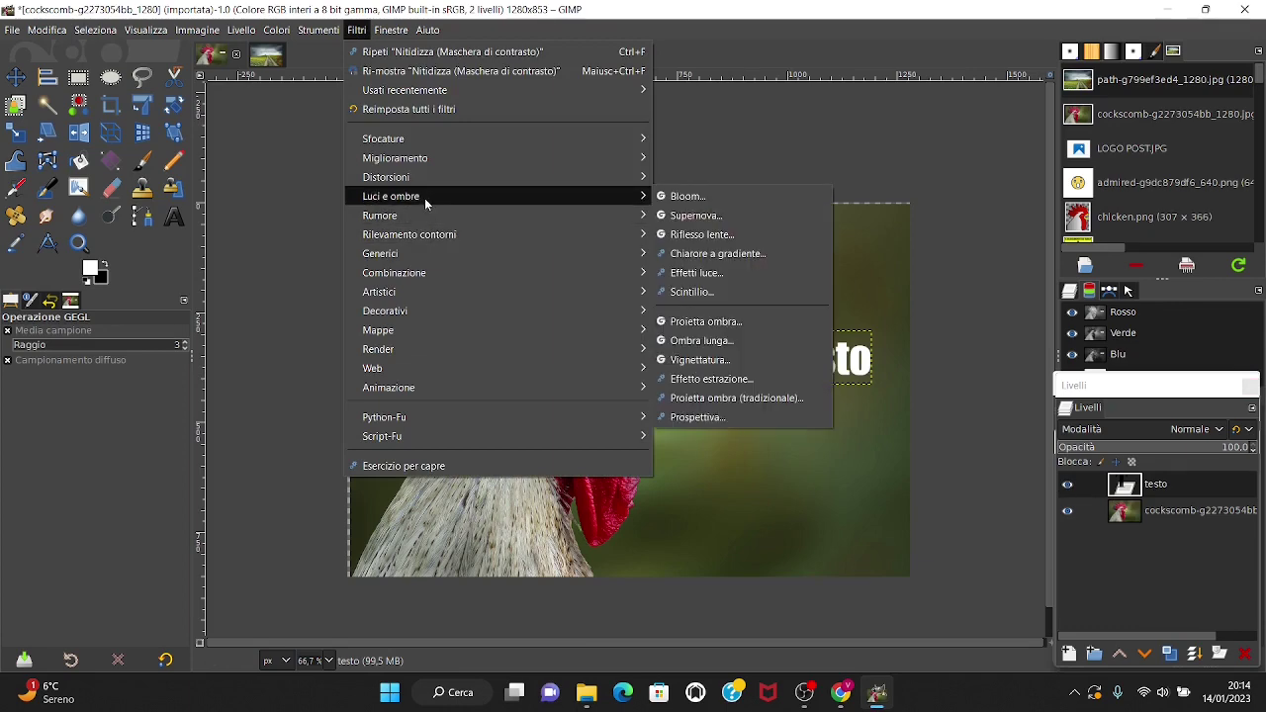
left_click(708, 340)
left_click(1008, 213)
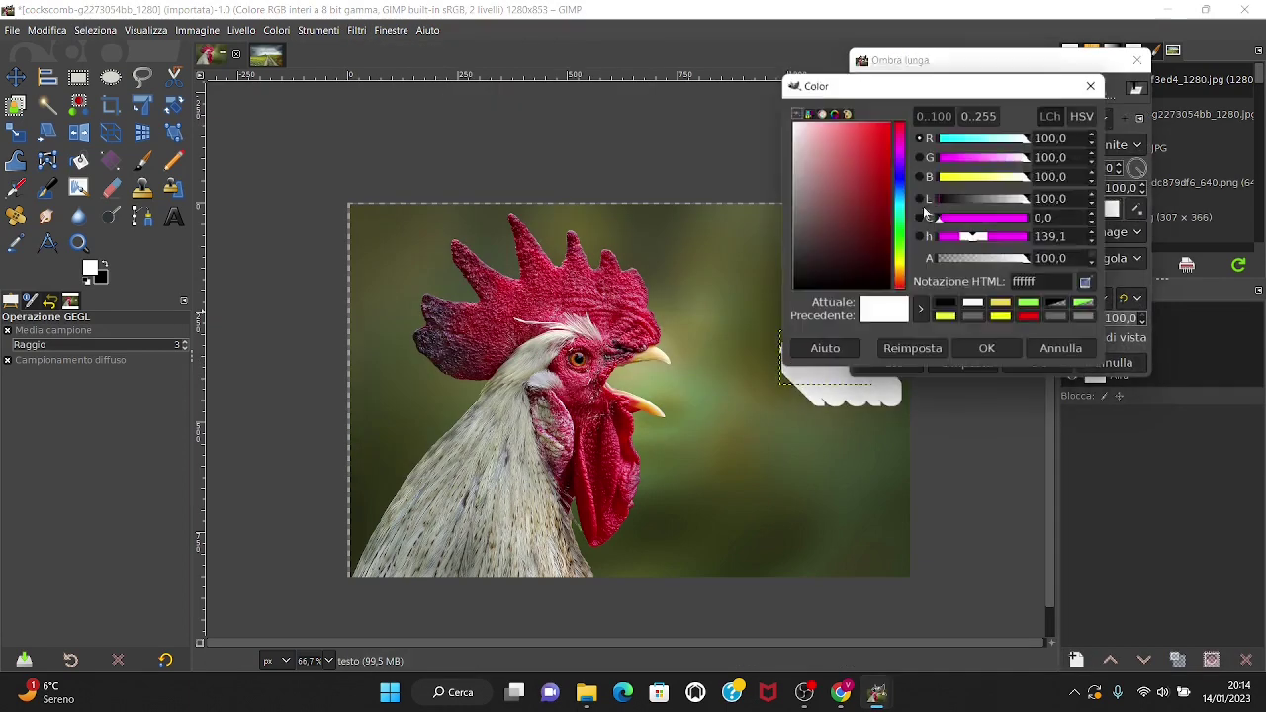
left_click(947, 305)
left_click(986, 348)
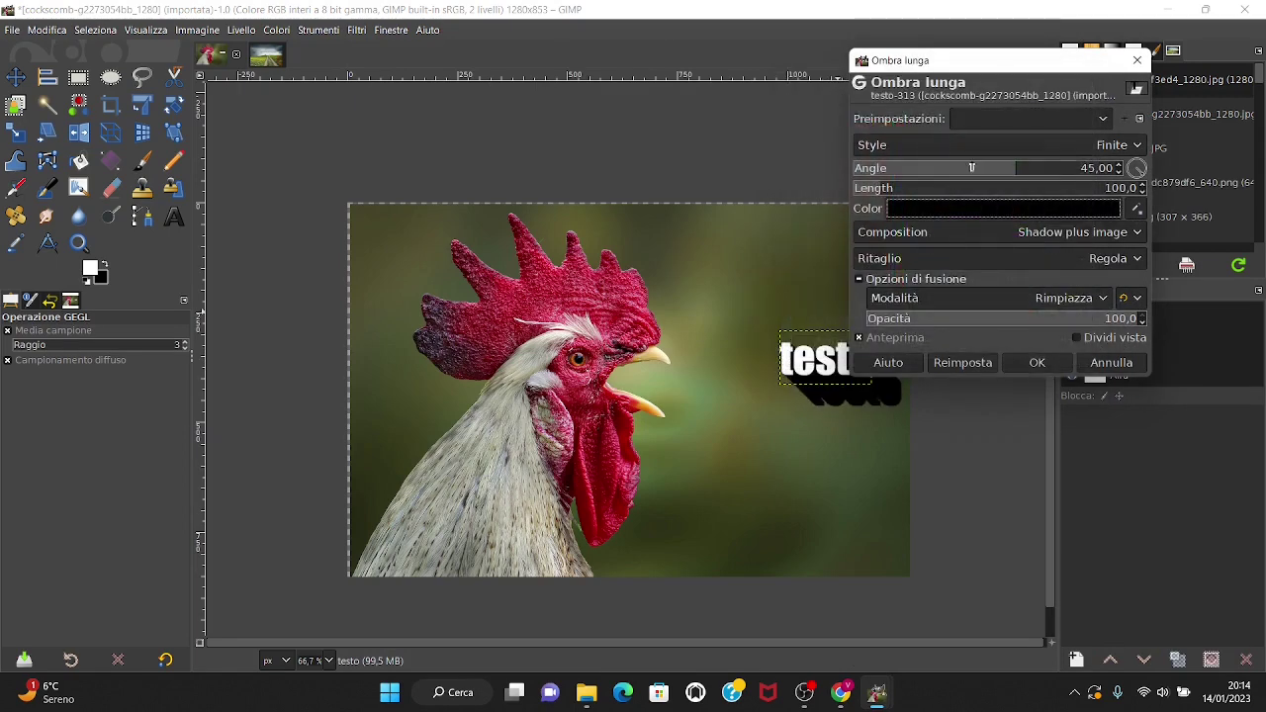
left_click_drag(973, 168, 1073, 180)
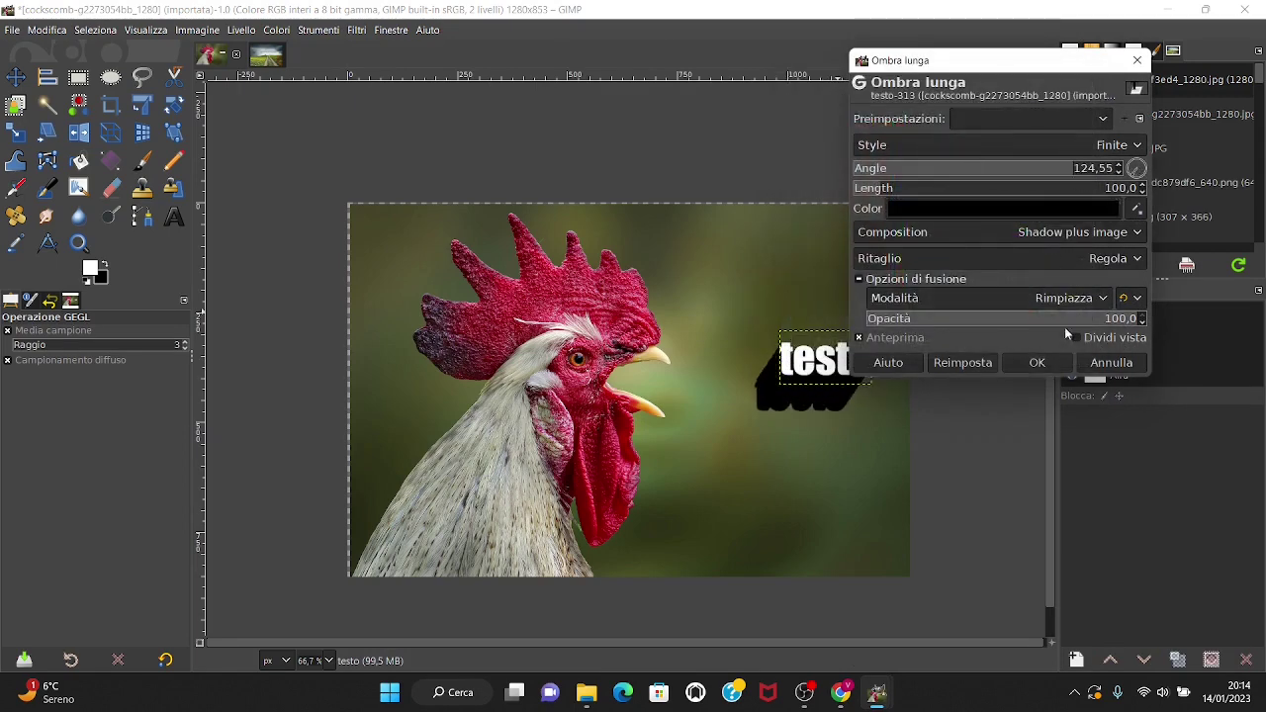
left_click(1036, 362)
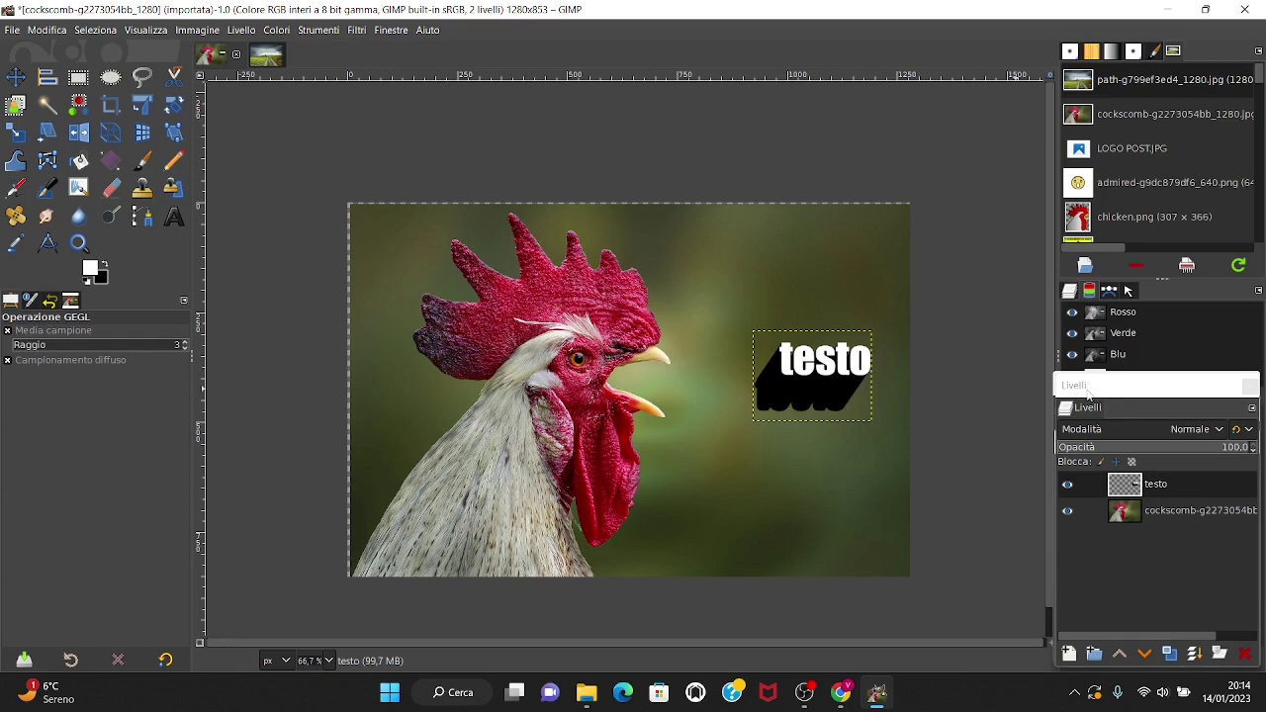
Hide the testo layer and delete it.
left_click(1067, 483)
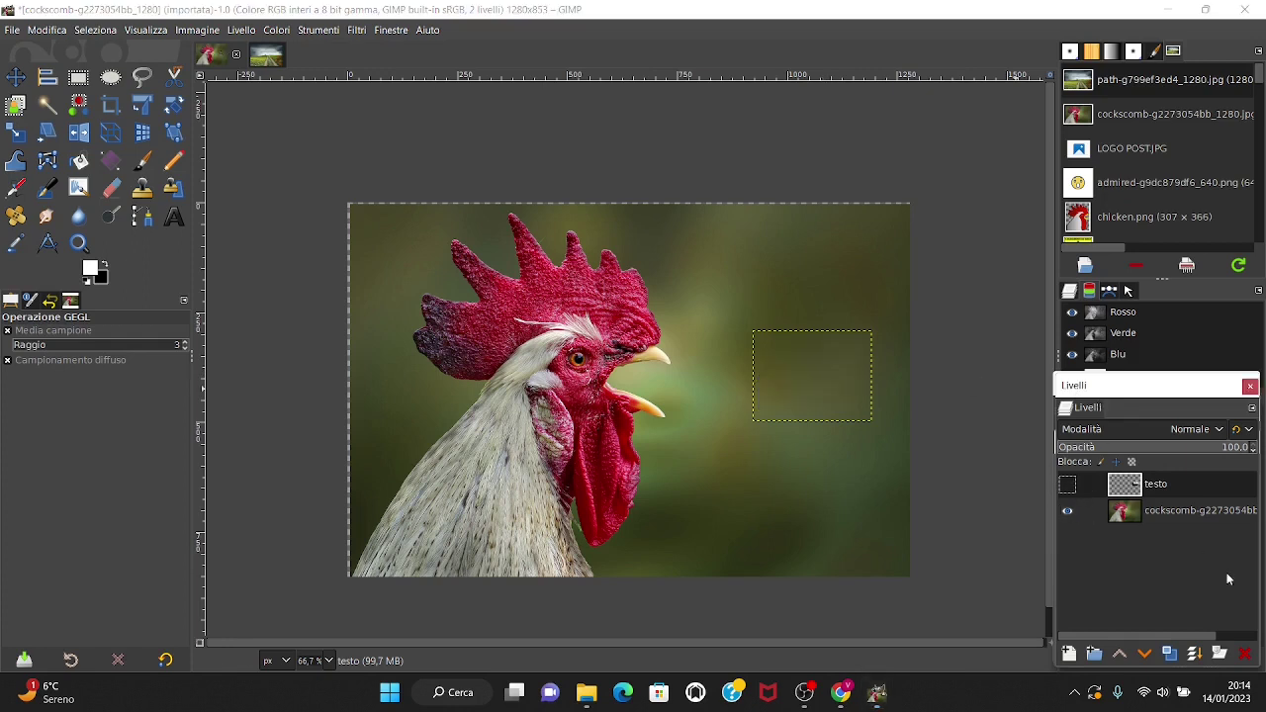
left_click(1245, 654)
left_click(356, 30)
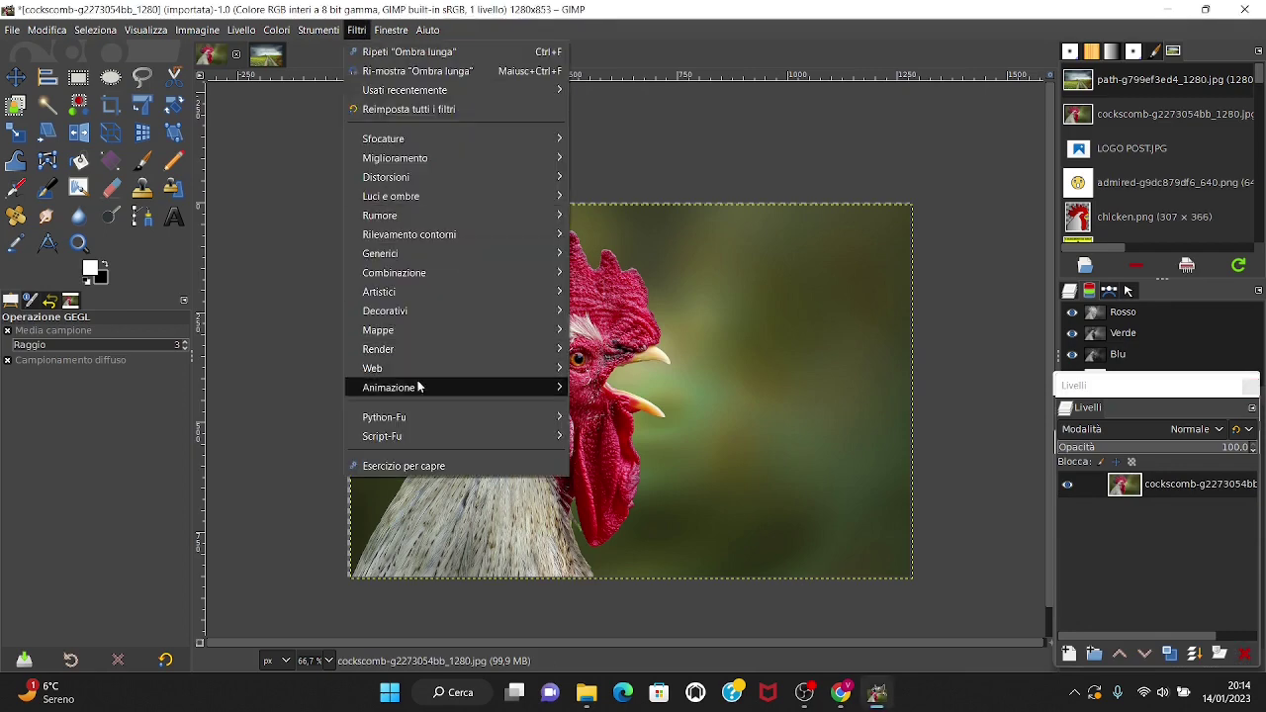
left_click(771, 588)
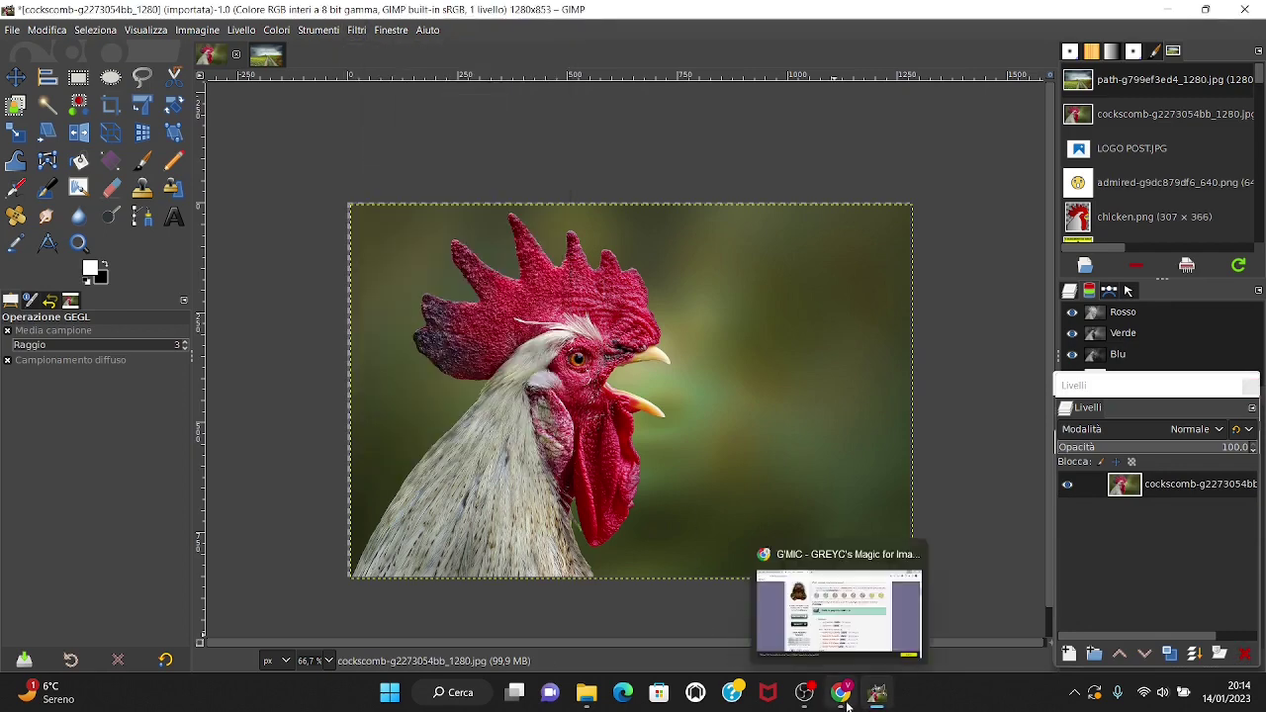
Check the G'MIC-Qt for GIMP download links in Chrome, then minimize Chrome back to GIMP.
left_click(841, 692)
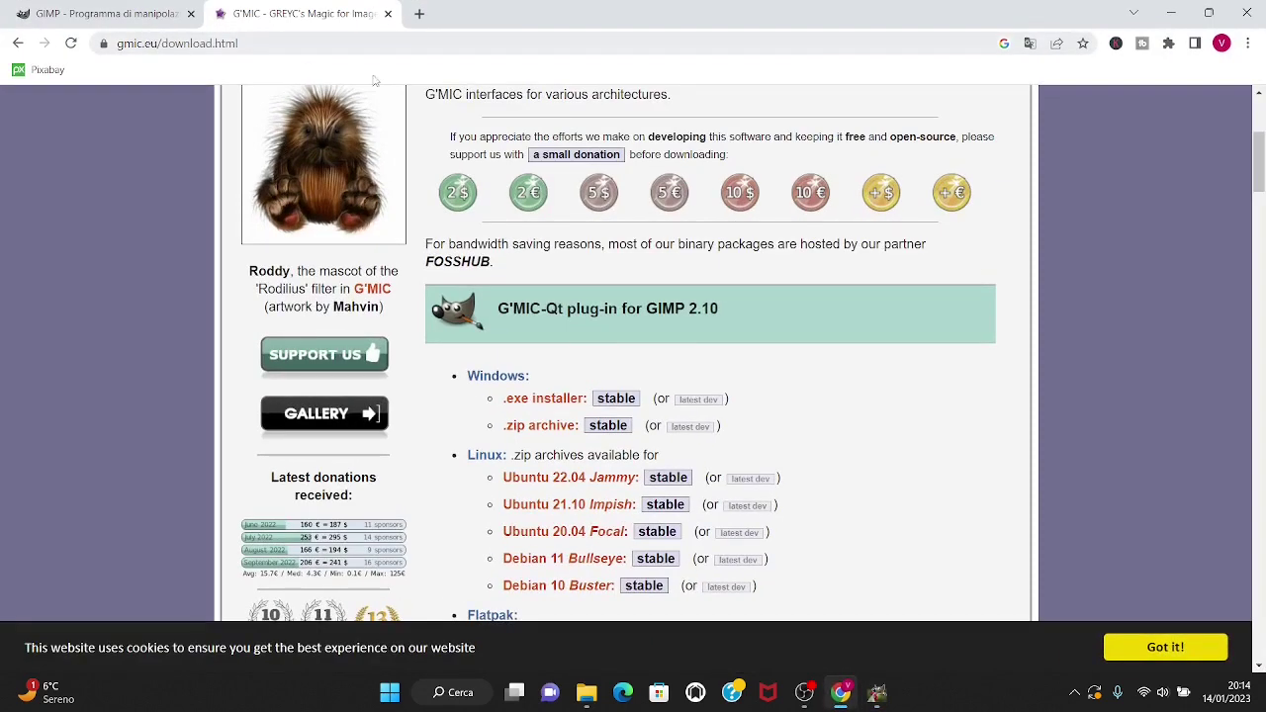
scroll(564, 385, "up", 3)
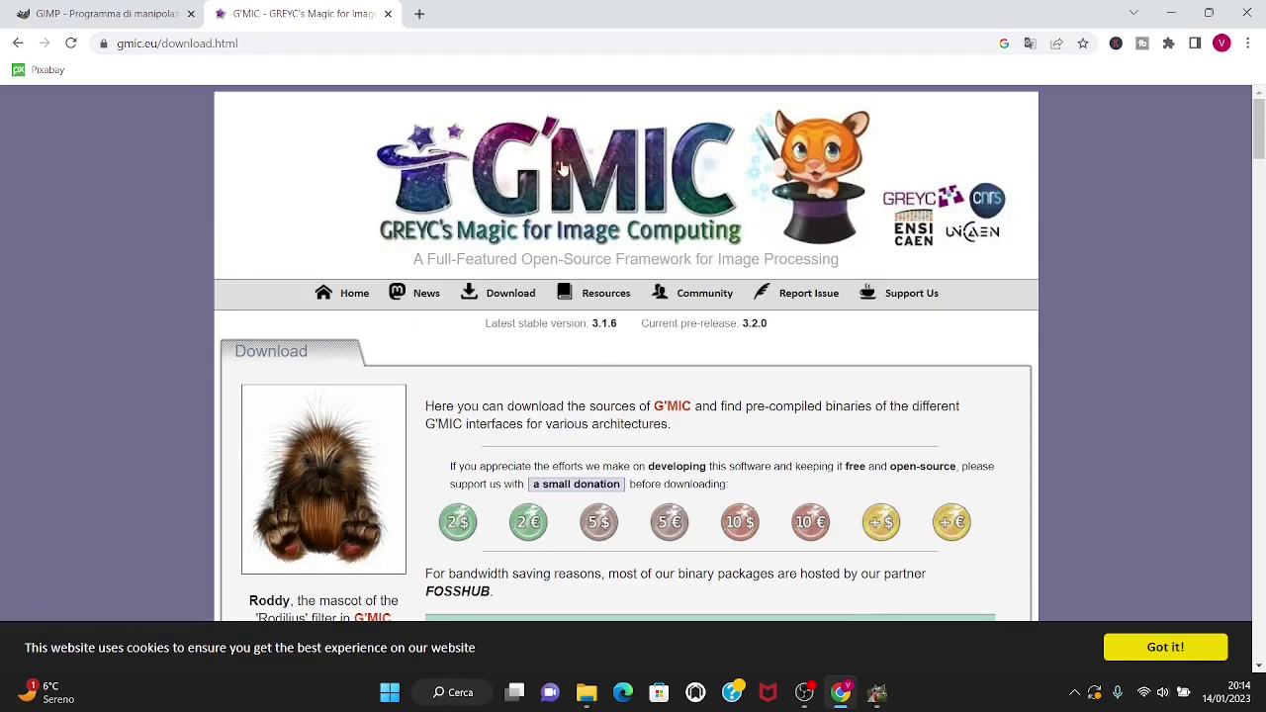
scroll(554, 168, "down", 2)
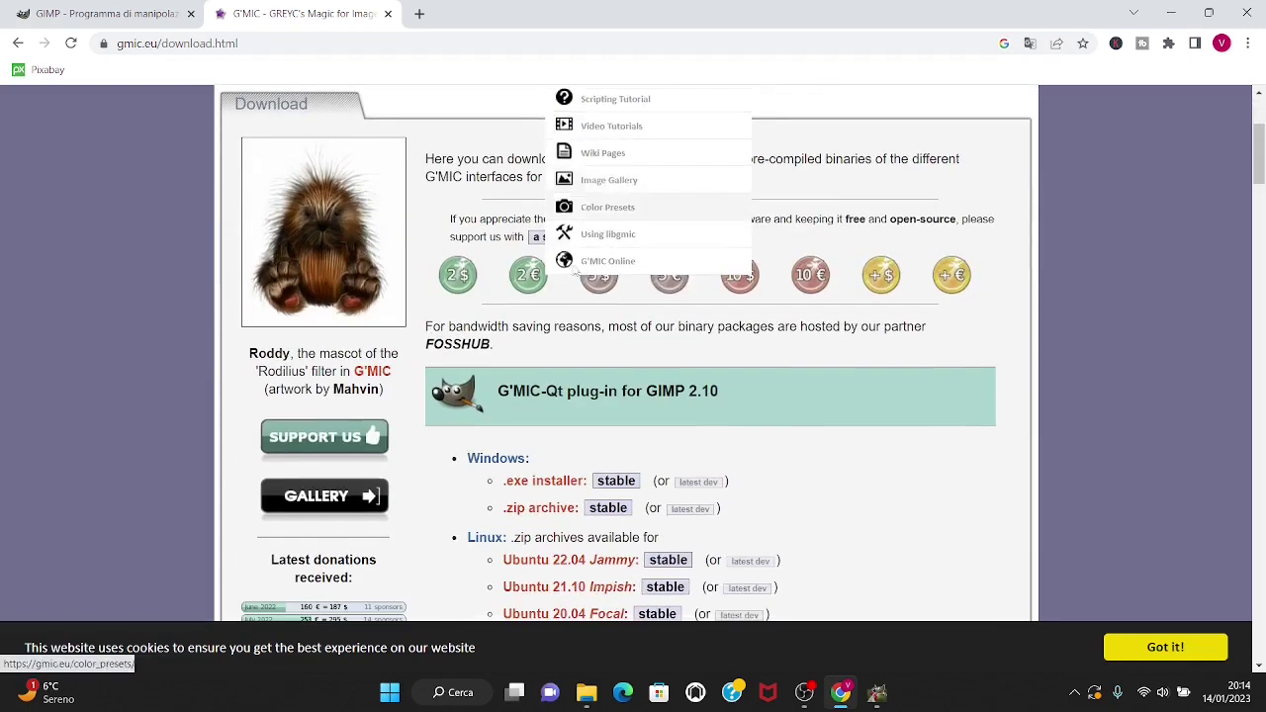
left_click(616, 489)
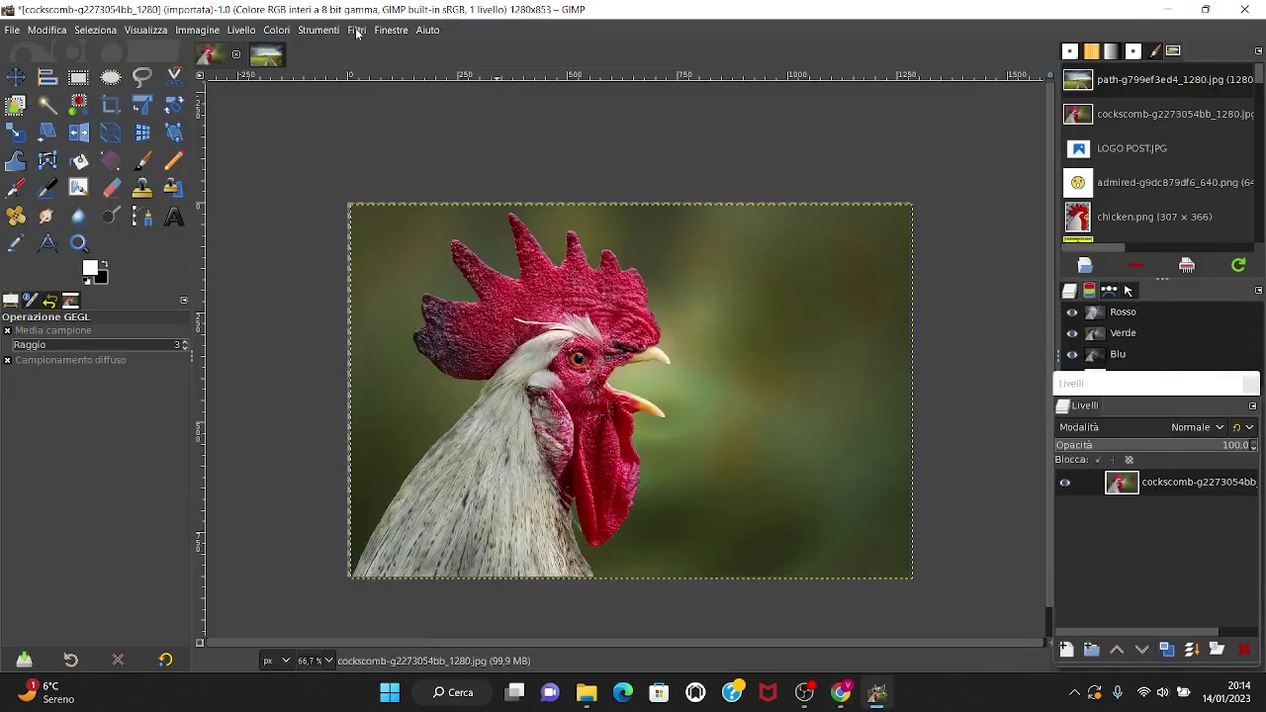
left_click(356, 31)
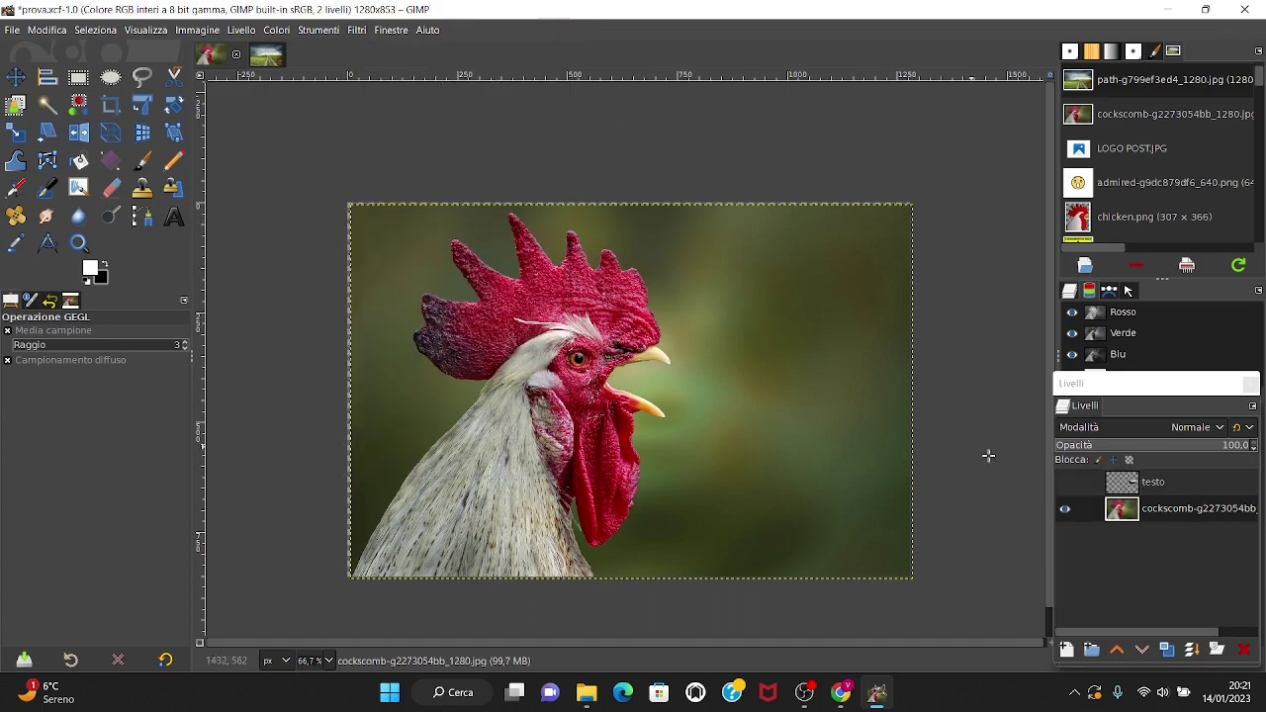
Turn the testo layer's visibility back on, revealing the white text with its black long shadow.
left_click(1066, 483)
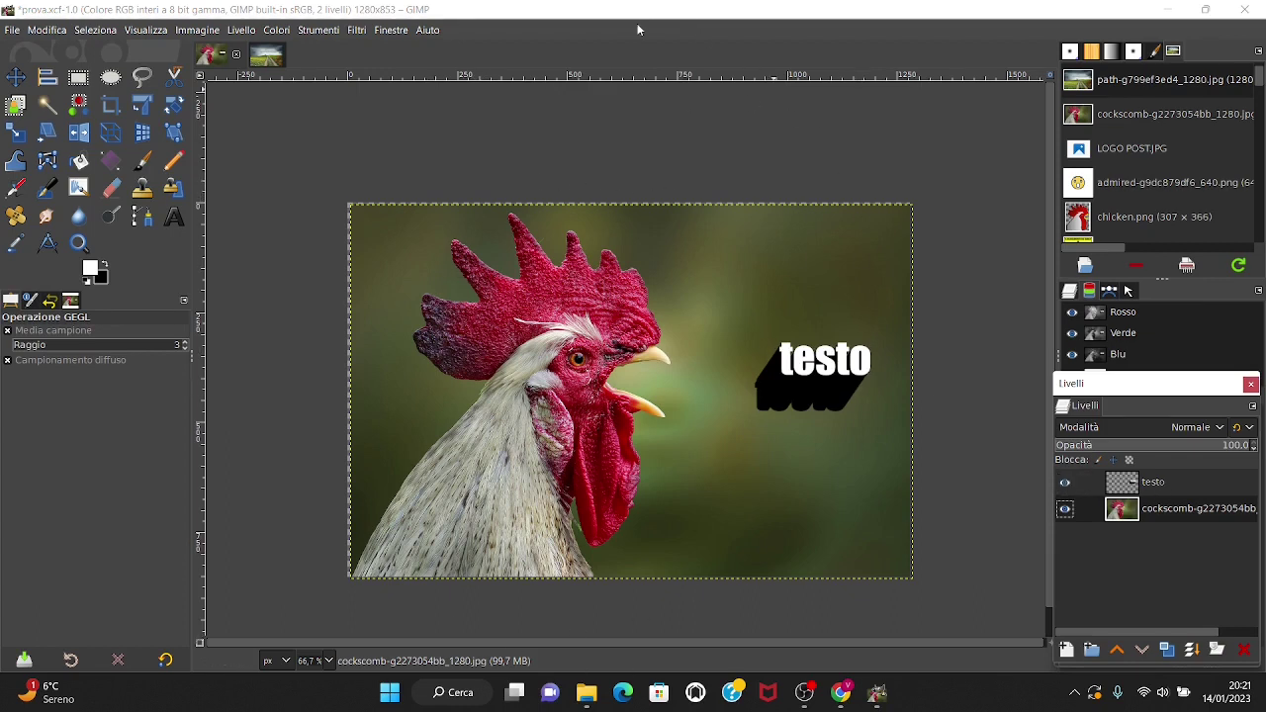
left_click(13, 35)
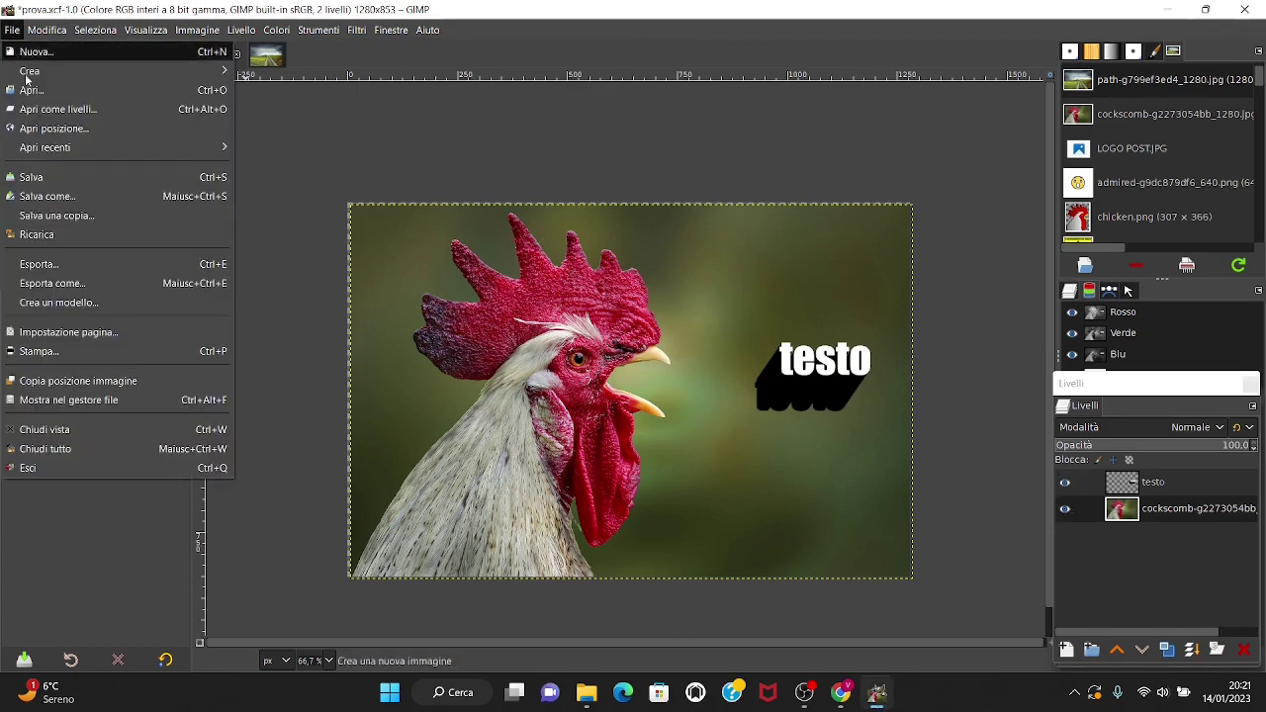
left_click(62, 197)
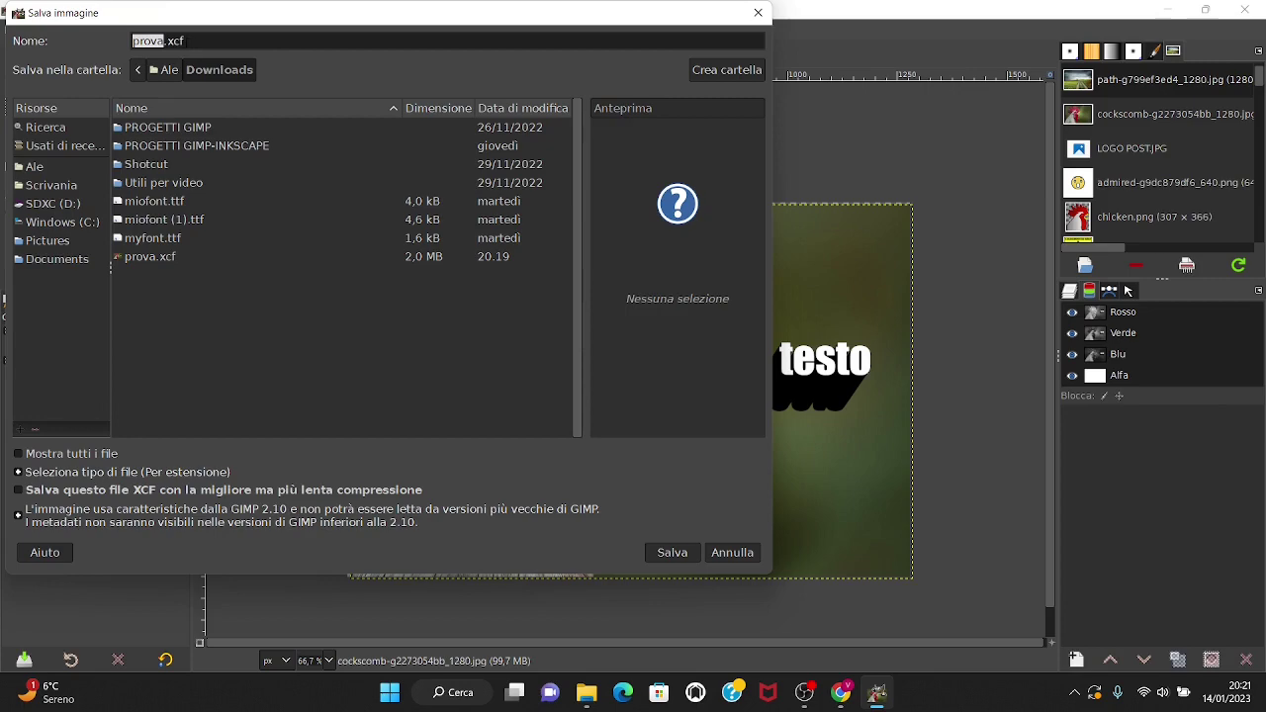
left_click(757, 12)
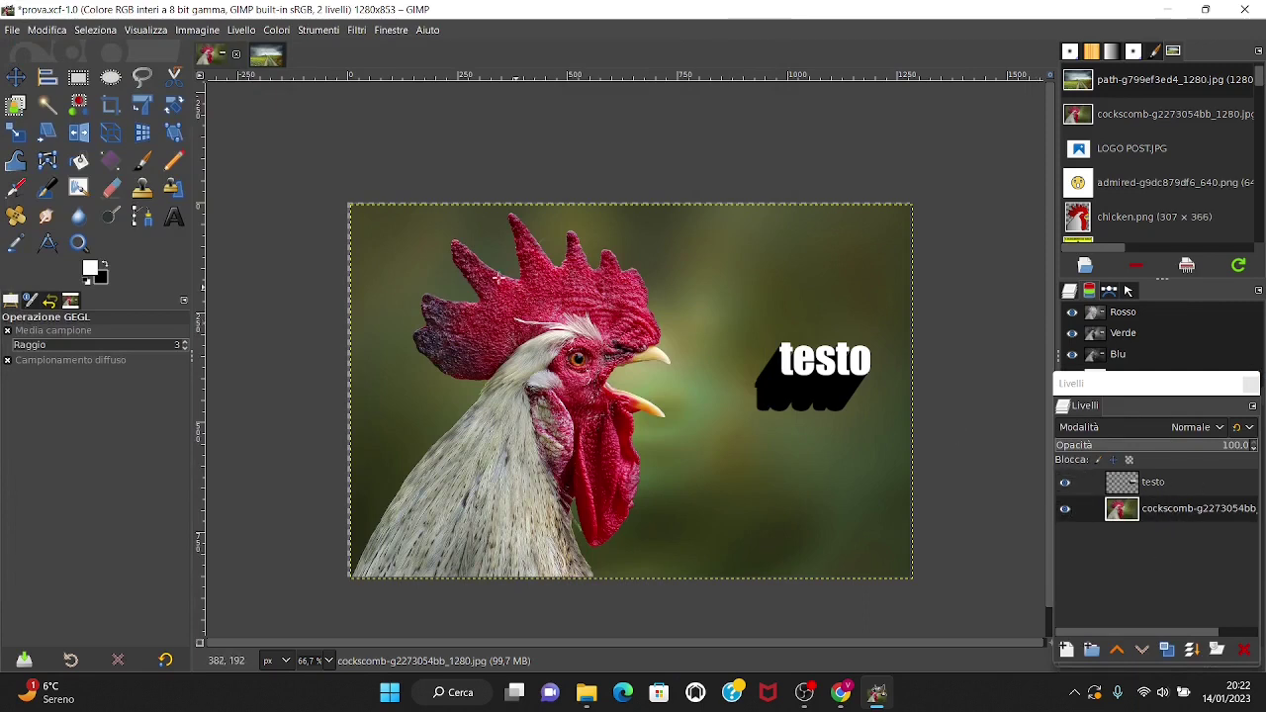
left_click(14, 31)
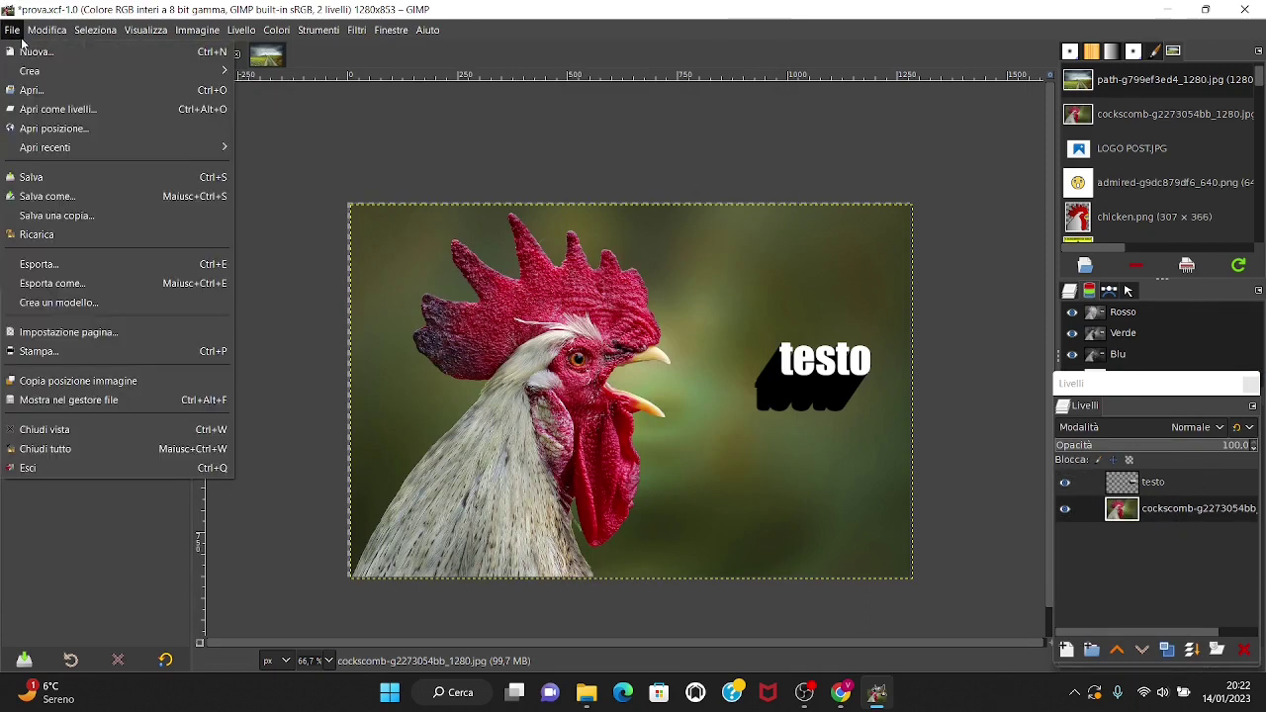
left_click(60, 265)
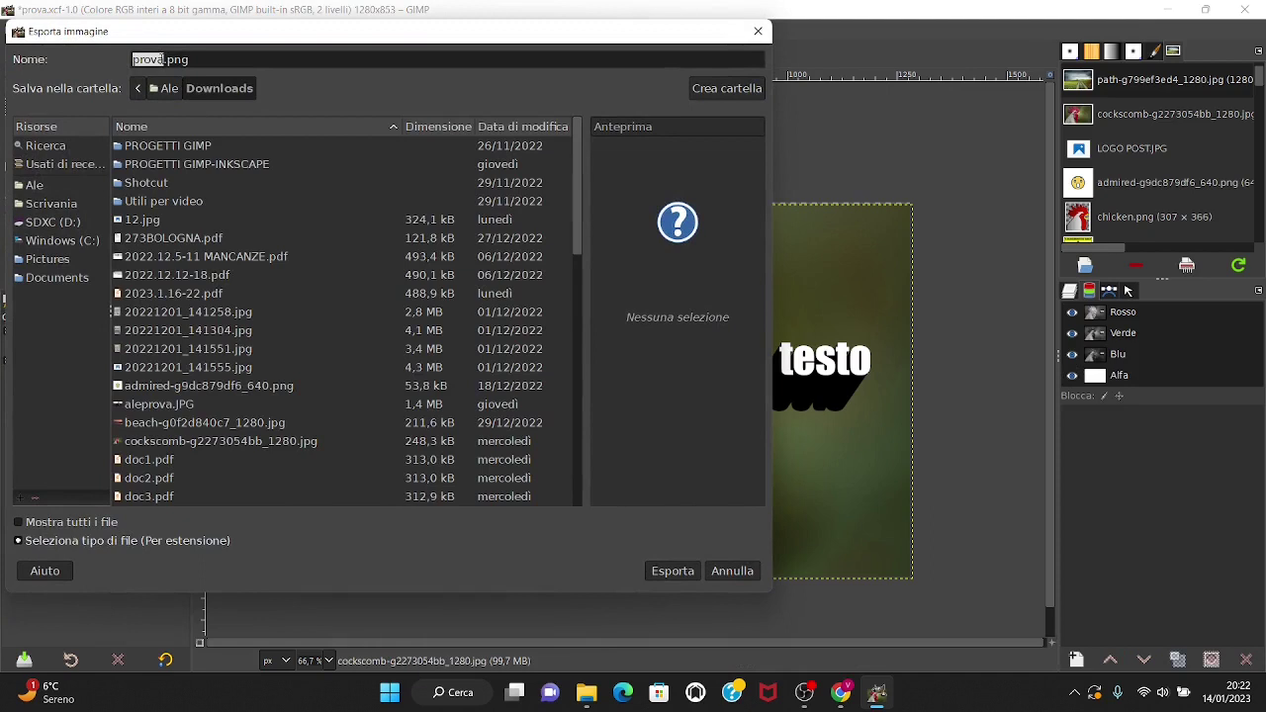
left_click(20, 541)
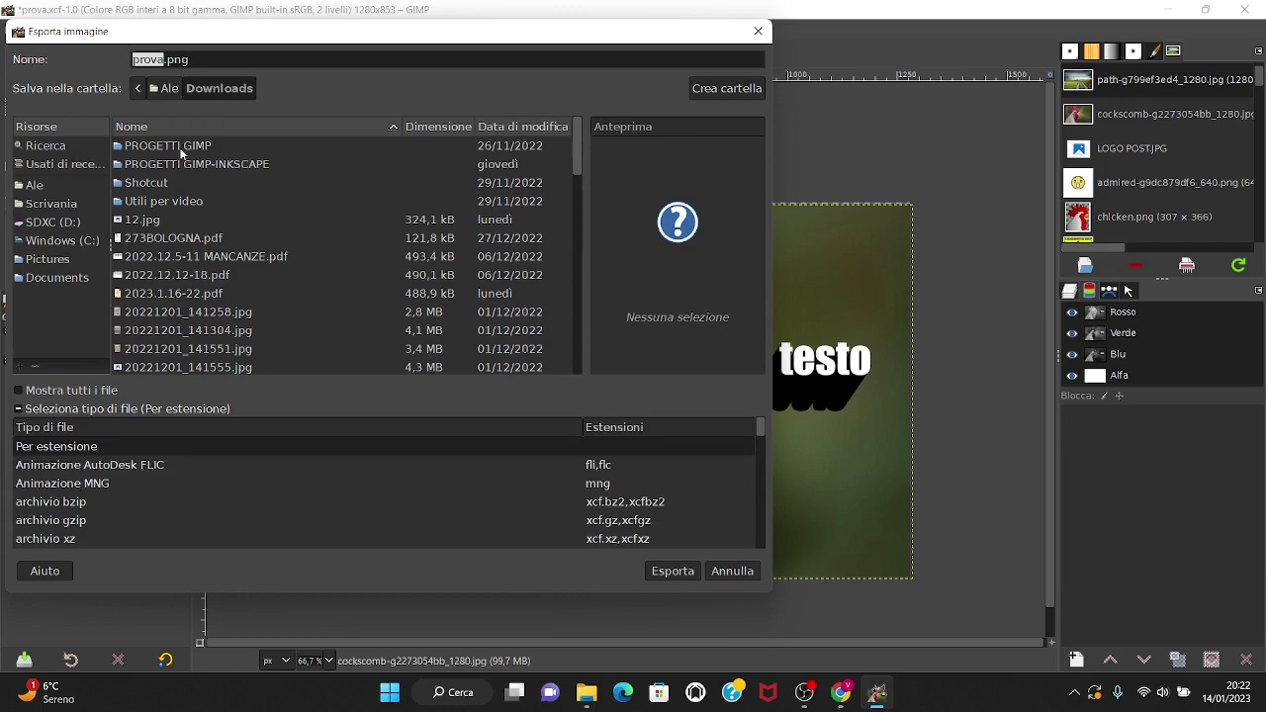
left_click(758, 30)
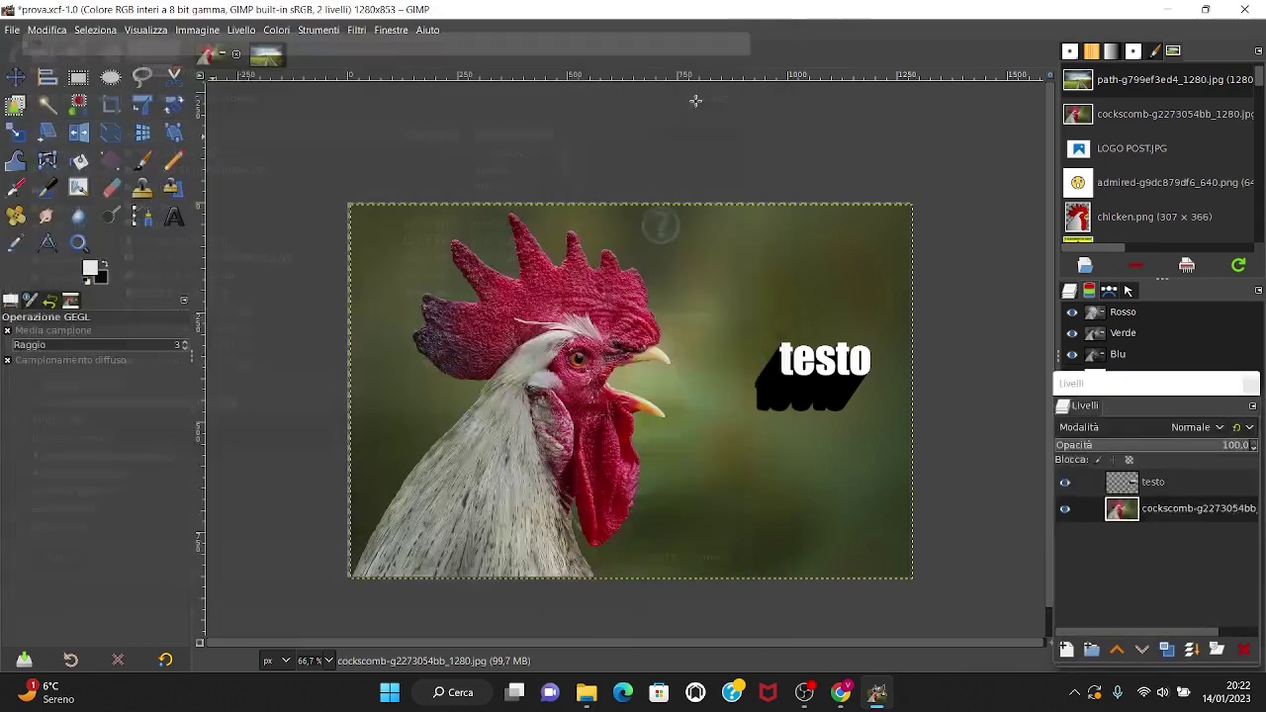